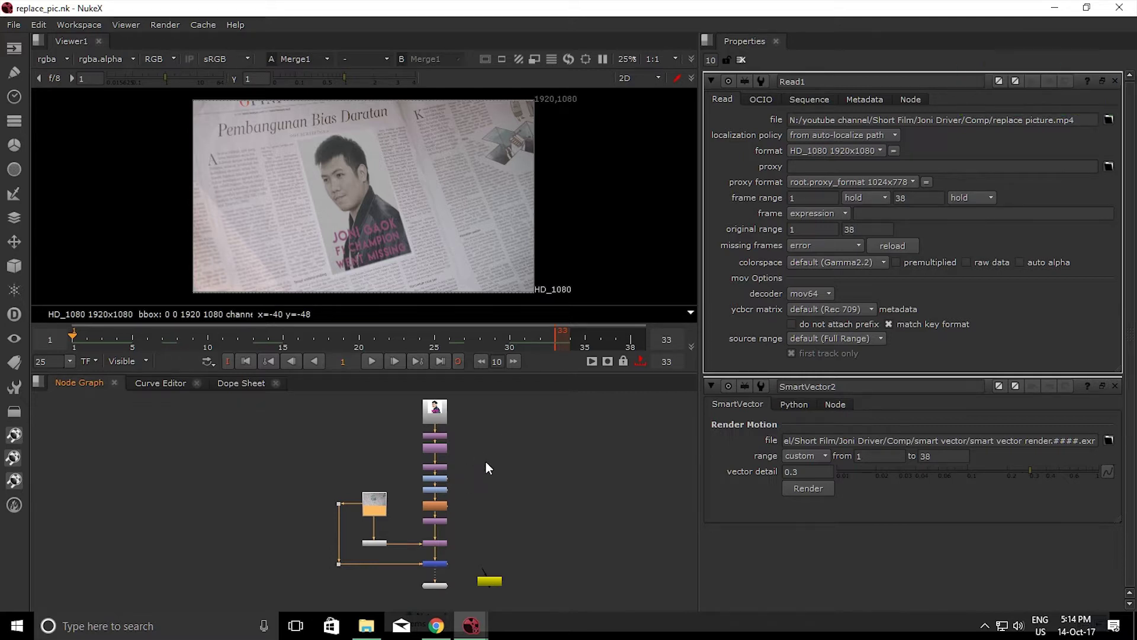
Insert the loose yellow Write node between the Merge node and the Viewer, moving the Viewer node down to make room
{"action": "scroll", "coordinate": [465, 495], "scroll_direction": "up", "scroll_amount": 2}
{"action": "middle_click_drag", "start_coordinate": [442, 552], "coordinate": [489, 536]}
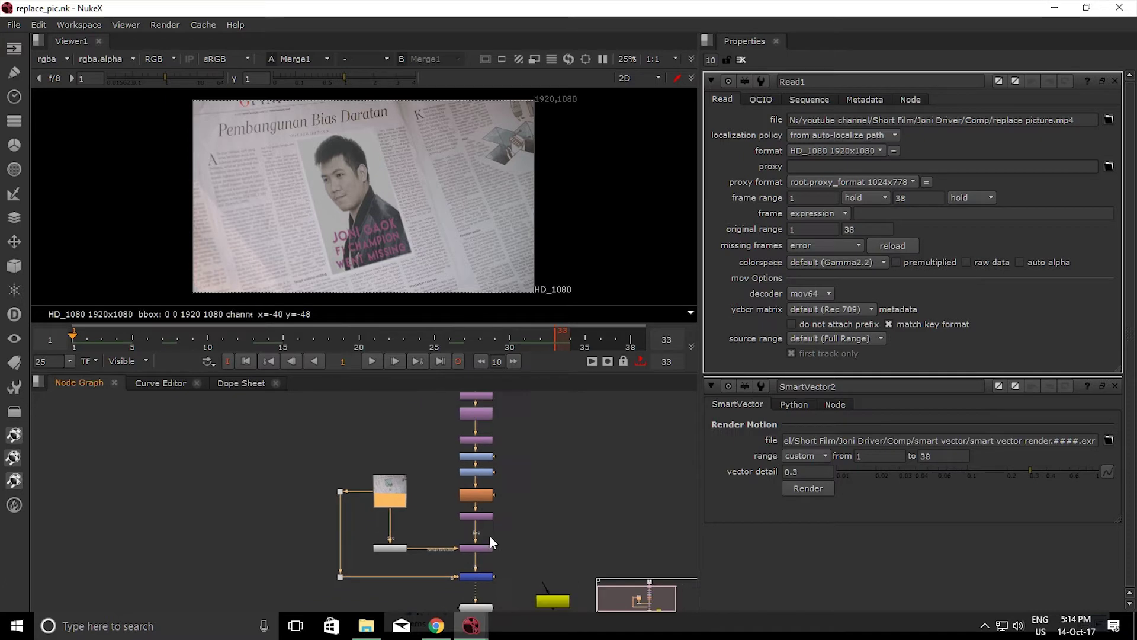
{"action": "middle_click_drag", "start_coordinate": [294, 413], "coordinate": [243, 413]}
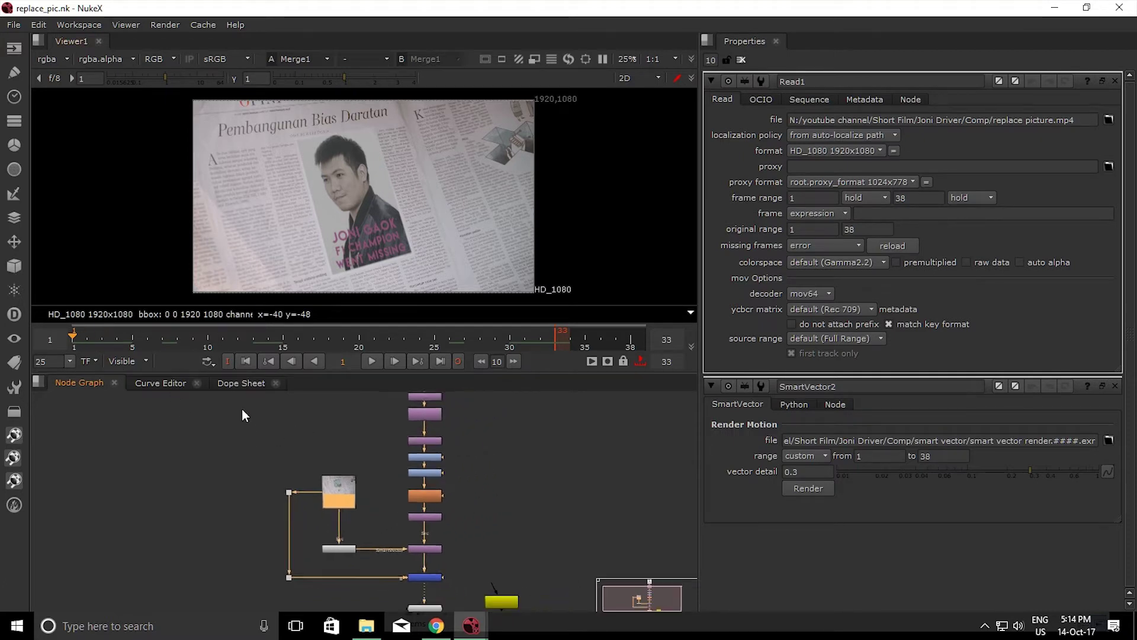
{"action": "middle_click_drag", "start_coordinate": [398, 505], "coordinate": [402, 434]}
{"action": "left_click_drag", "start_coordinate": [422, 539], "coordinate": [422, 568]}
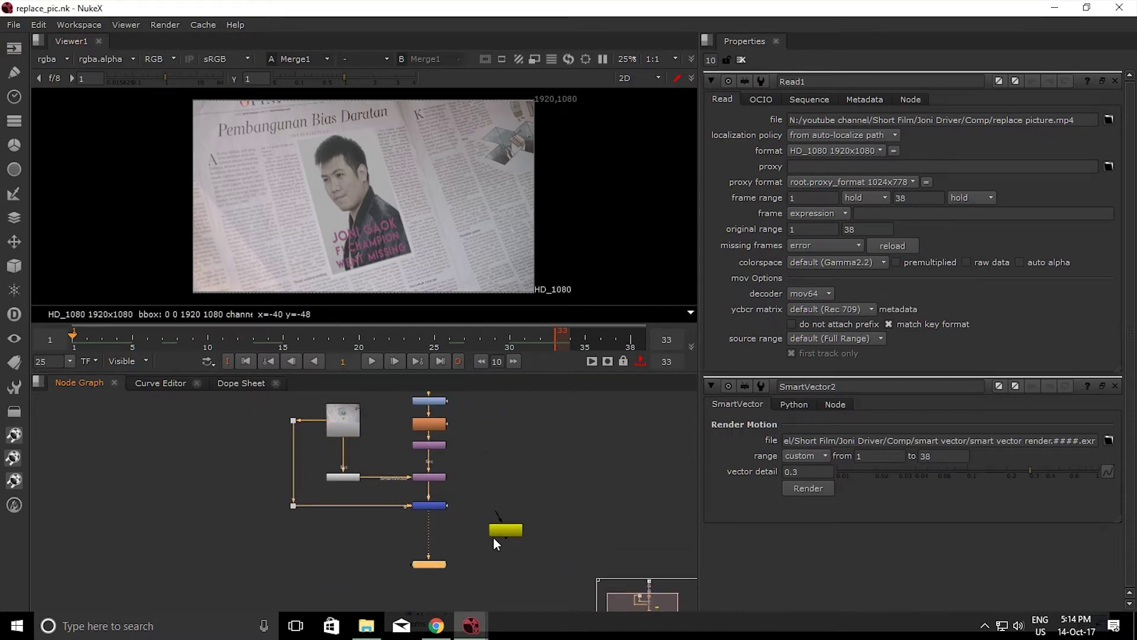
{"action": "left_click_drag", "start_coordinate": [499, 533], "coordinate": [425, 539]}
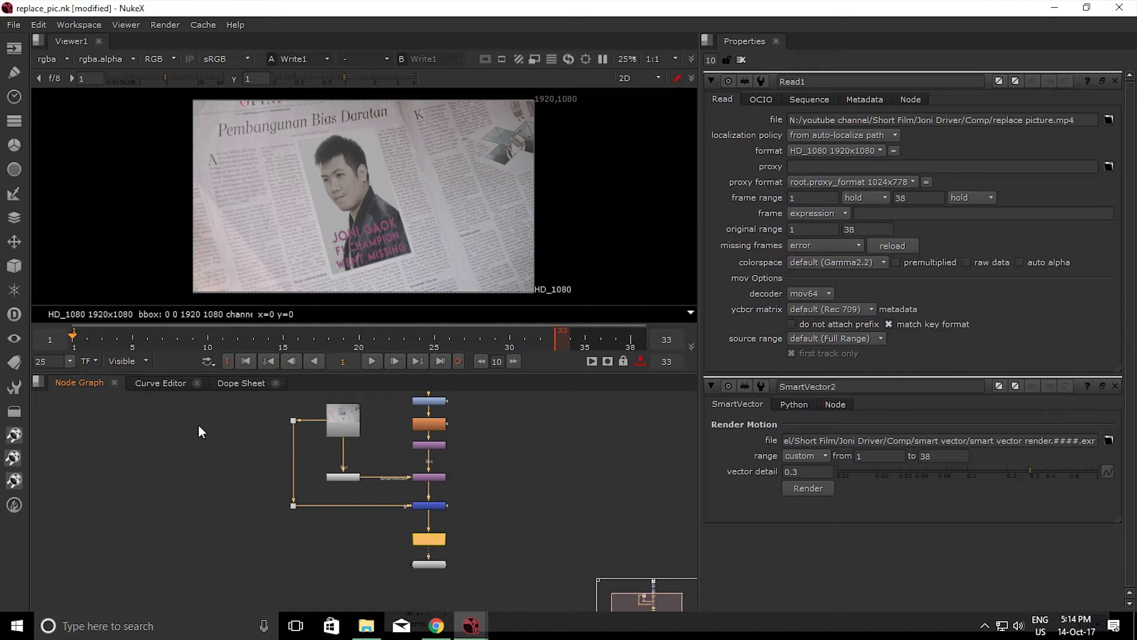
Scrub through the timeline to review the composited newspaper shot with the replaced picture
{"action": "left_click_drag", "start_coordinate": [75, 329], "coordinate": [336, 344]}
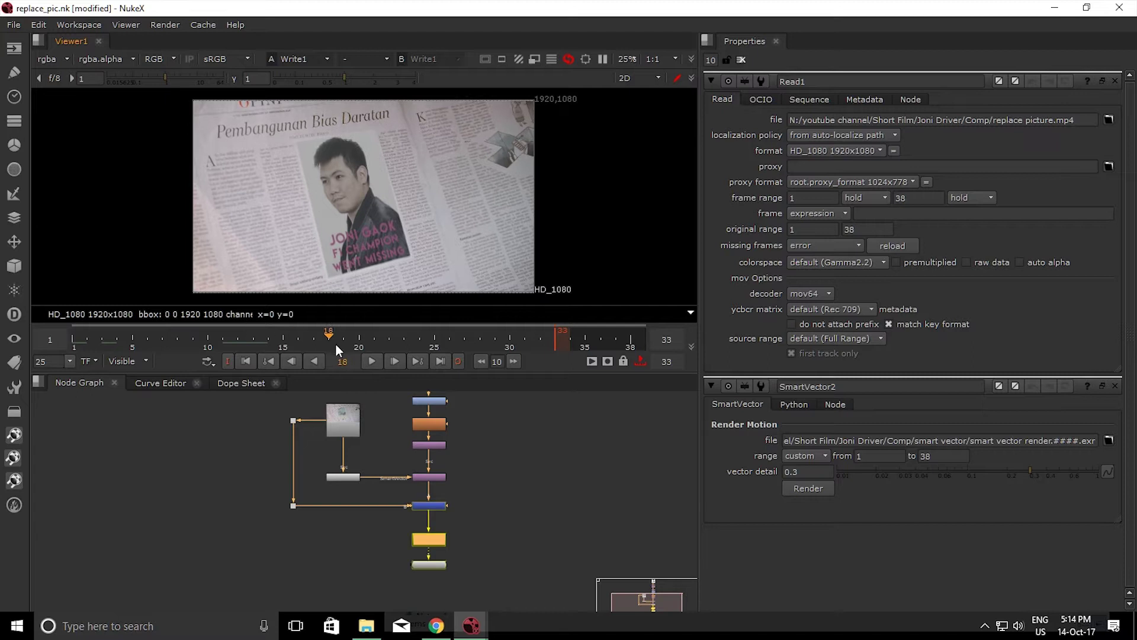
{"action": "left_click_drag", "start_coordinate": [457, 346], "coordinate": [88, 338]}
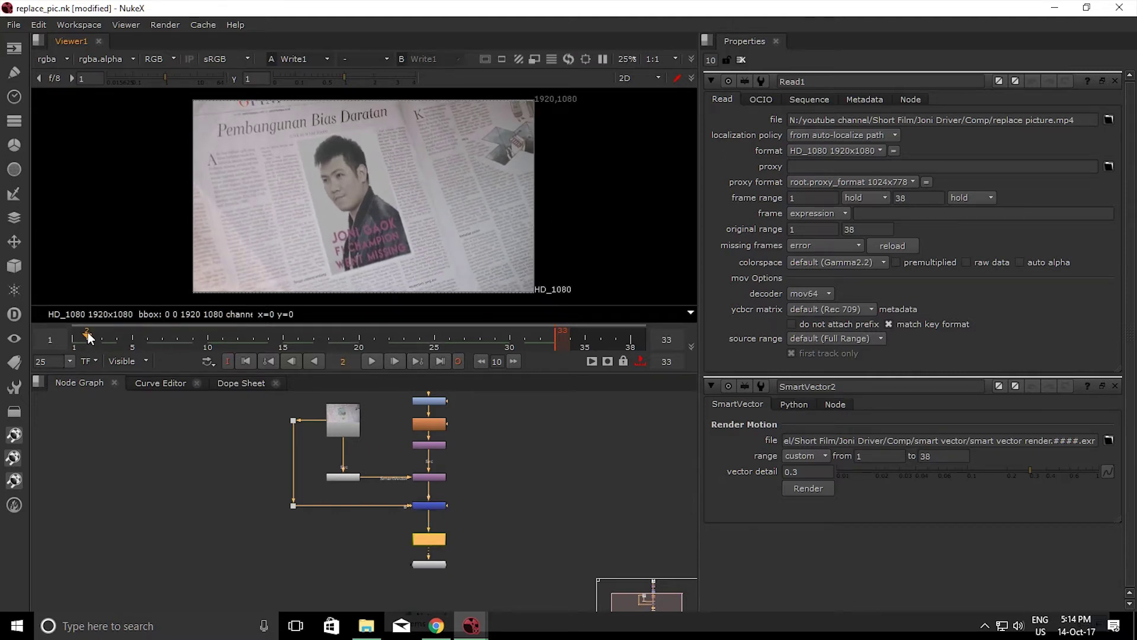
Examine the existing SmartVector2 node's settings and compare its viewer output with the original newspaper footage from Read1
{"action": "middle_click_drag", "start_coordinate": [337, 473], "coordinate": [322, 526]}
{"action": "scroll", "coordinate": [367, 534], "scroll_direction": "up", "scroll_amount": 3}
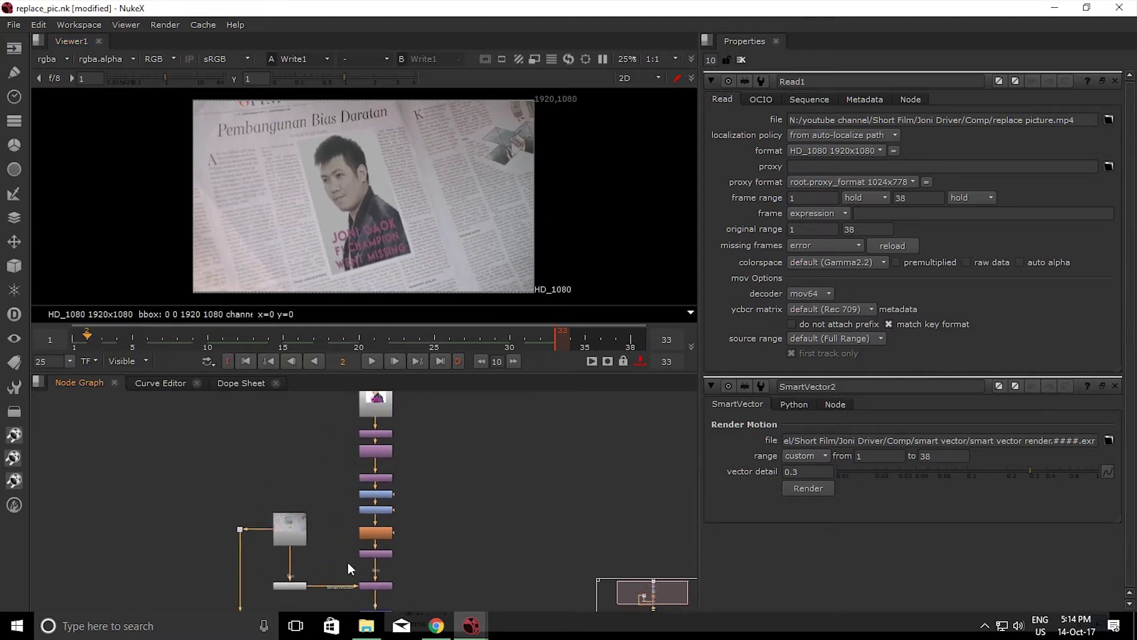
{"action": "middle_click_drag", "start_coordinate": [315, 481], "coordinate": [329, 488]}
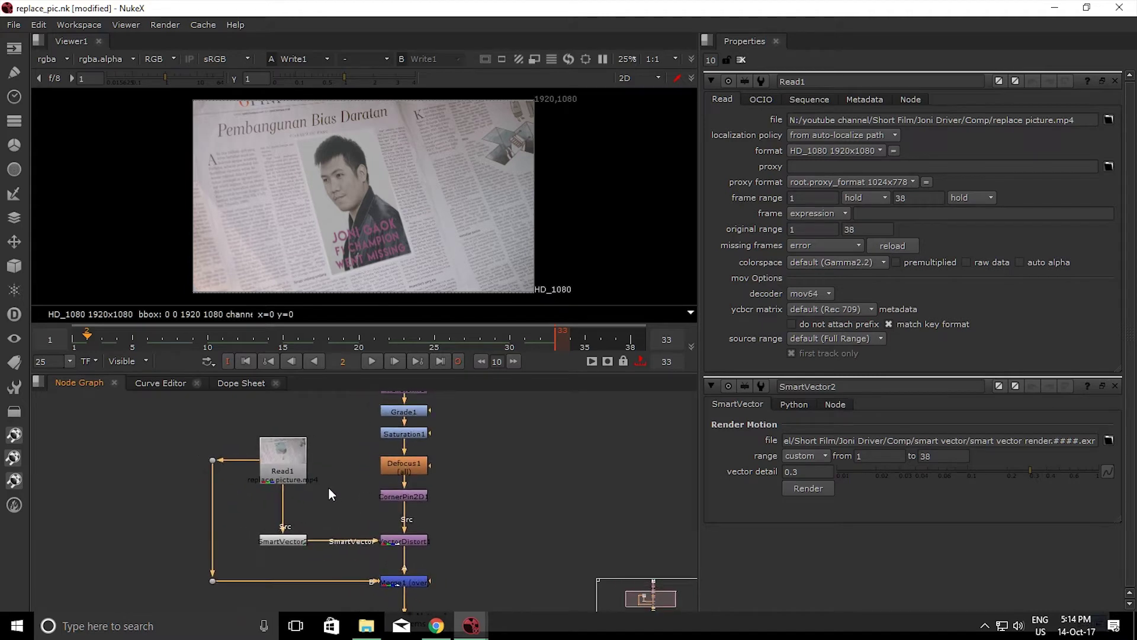
{"action": "double_click", "coordinate": [291, 542]}
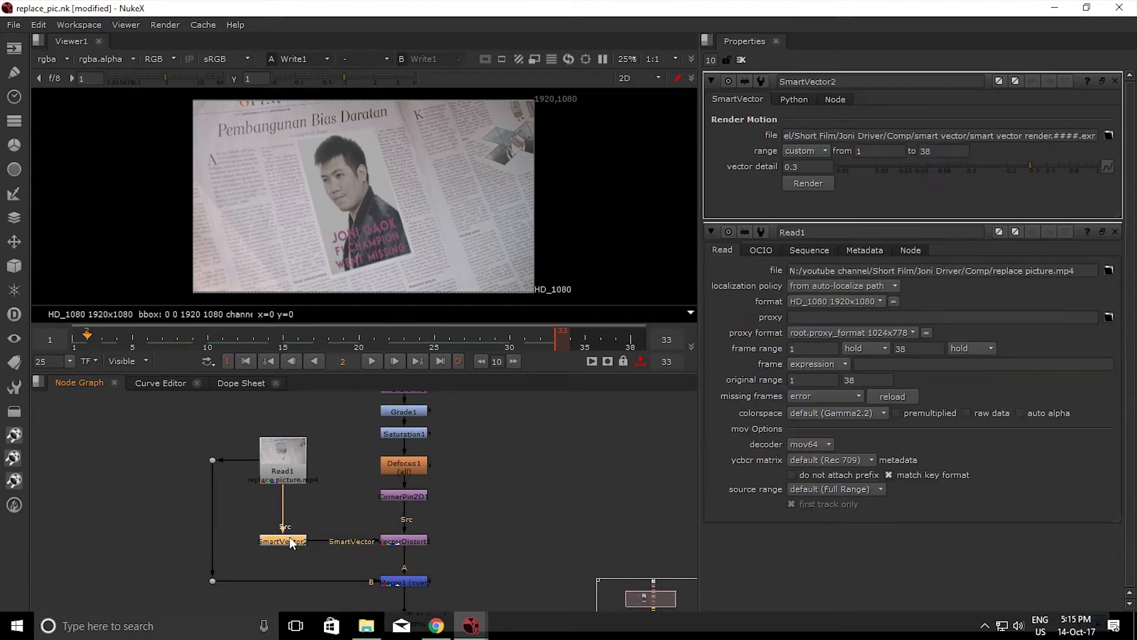
{"action": "key", "text": "1"}
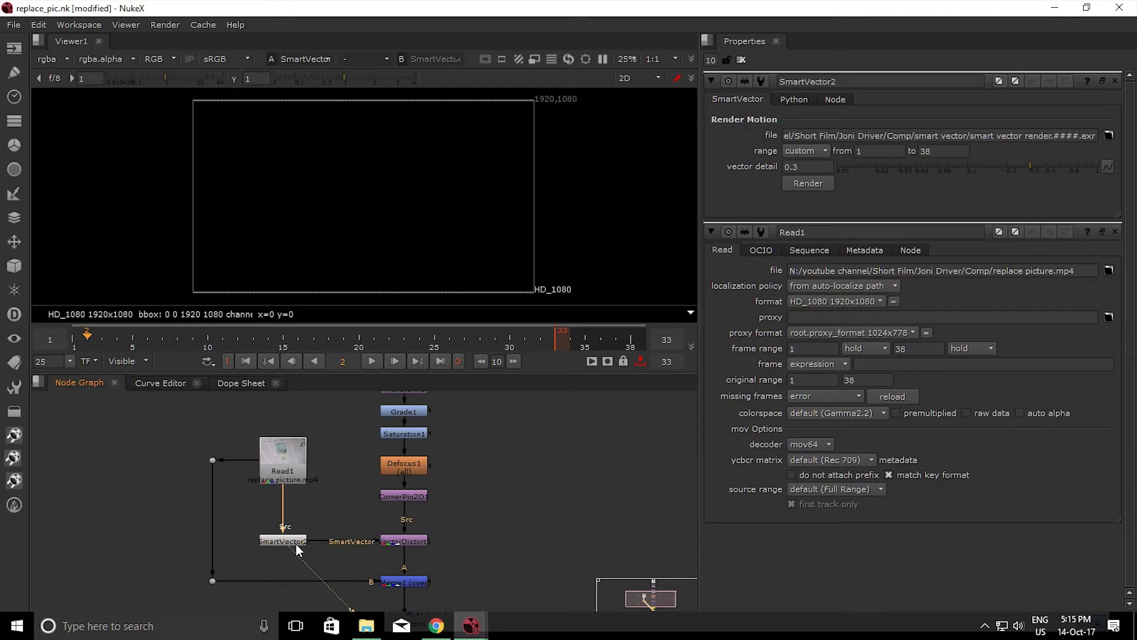
{"action": "left_click", "coordinate": [295, 542]}
{"action": "left_click", "coordinate": [289, 460]}
{"action": "key", "text": "1"}
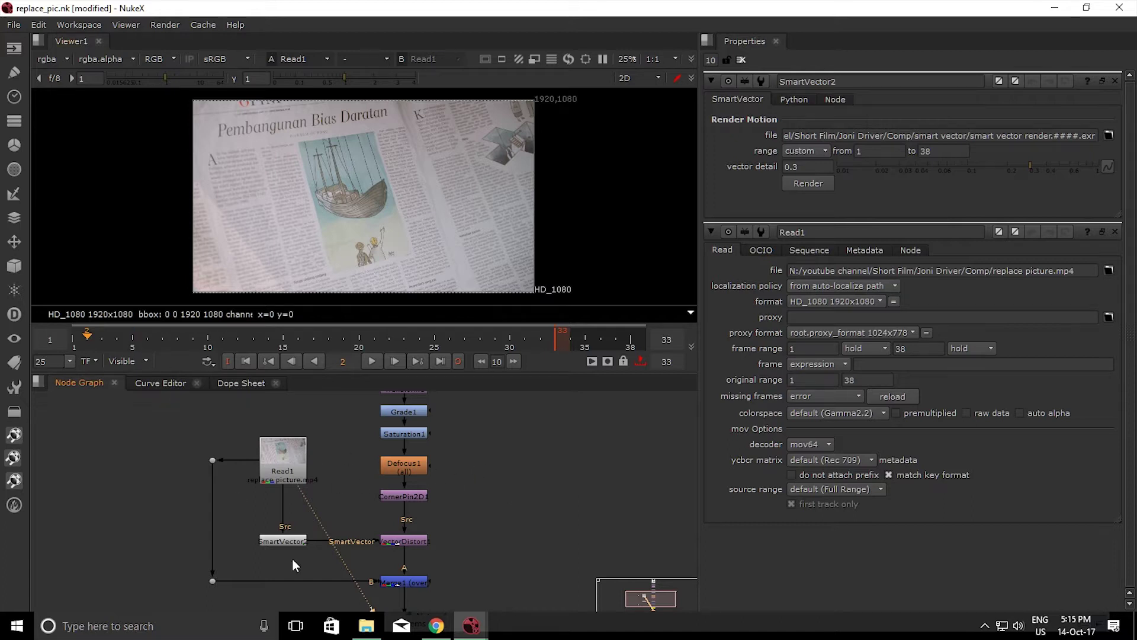
{"action": "left_click", "coordinate": [283, 466]}
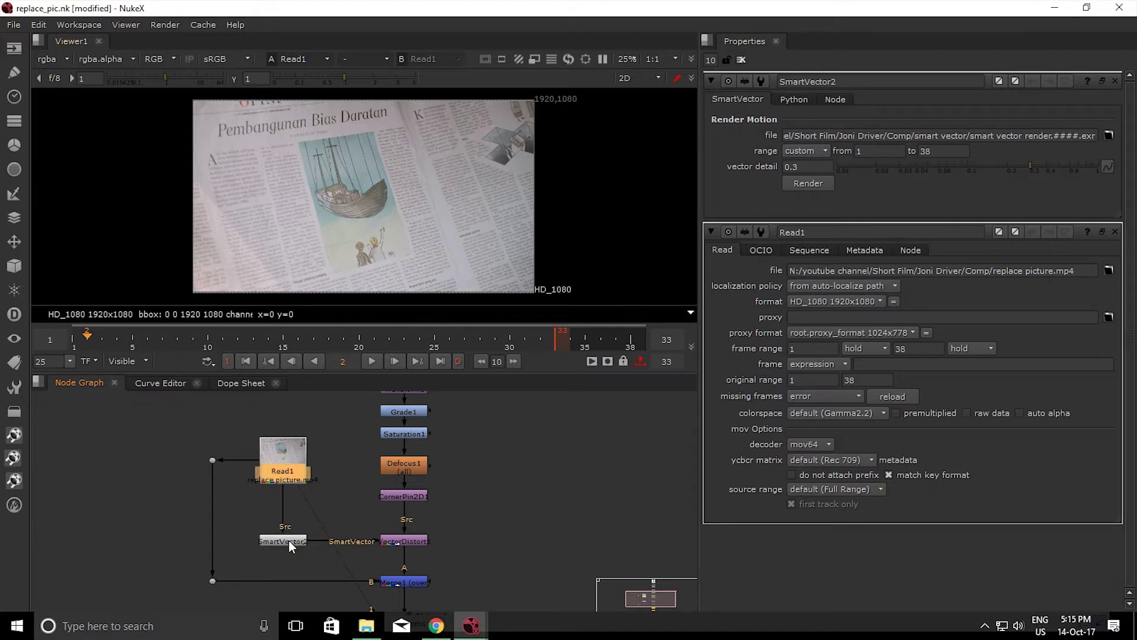
{"action": "scroll", "coordinate": [289, 540], "scroll_direction": "up", "scroll_amount": 2}
{"action": "left_click", "coordinate": [289, 540]}
{"action": "middle_click_drag", "start_coordinate": [302, 525], "coordinate": [297, 549]}
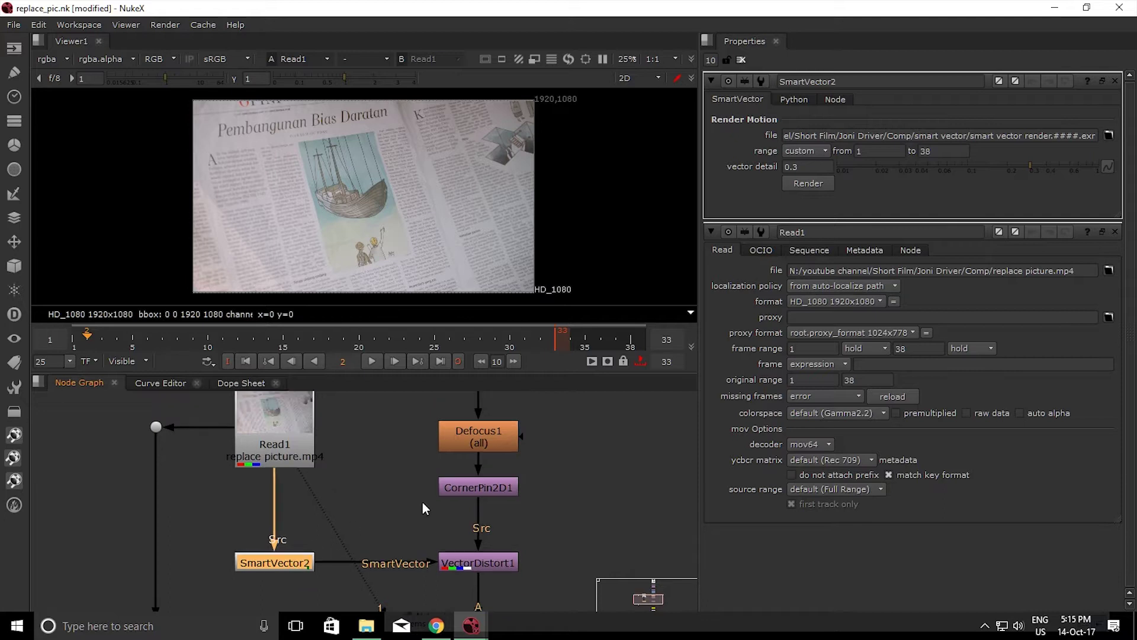
Add a new SmartVector node and place it in the empty area beside the existing node chain
{"action": "left_click", "coordinate": [409, 495]}
{"action": "key", "text": "Tab"}
{"action": "type", "text": "SmartVector"}
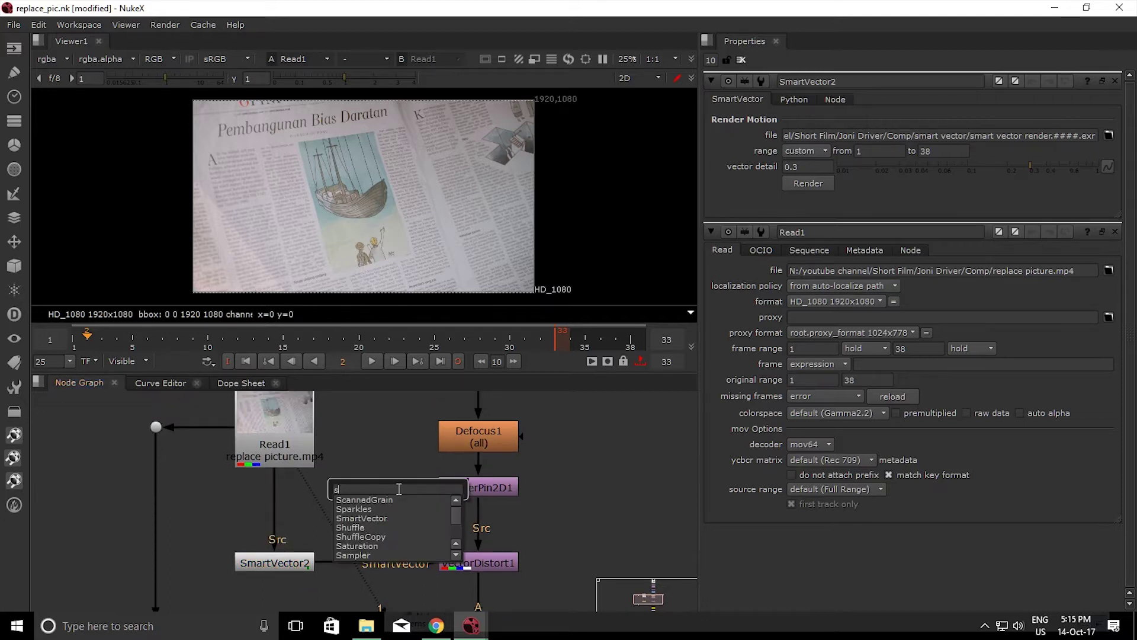
{"action": "key", "text": "Return"}
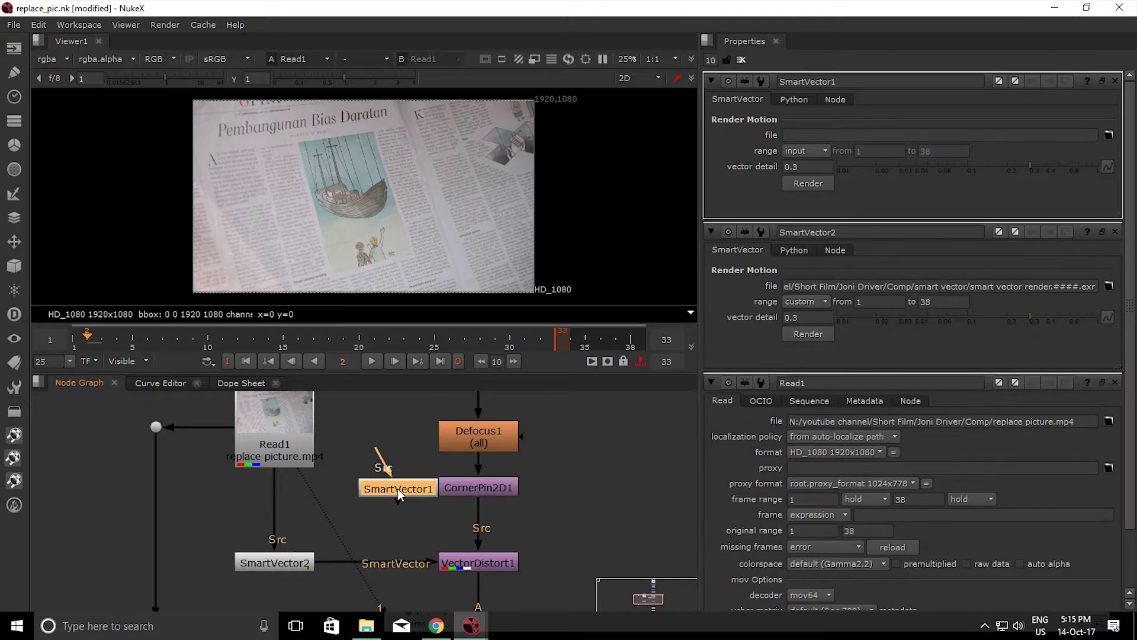
{"action": "left_click_drag", "start_coordinate": [379, 487], "coordinate": [694, 486]}
{"action": "scroll", "coordinate": [519, 539], "scroll_direction": "down", "scroll_amount": 3}
{"action": "middle_click_drag", "start_coordinate": [640, 482], "coordinate": [451, 534]}
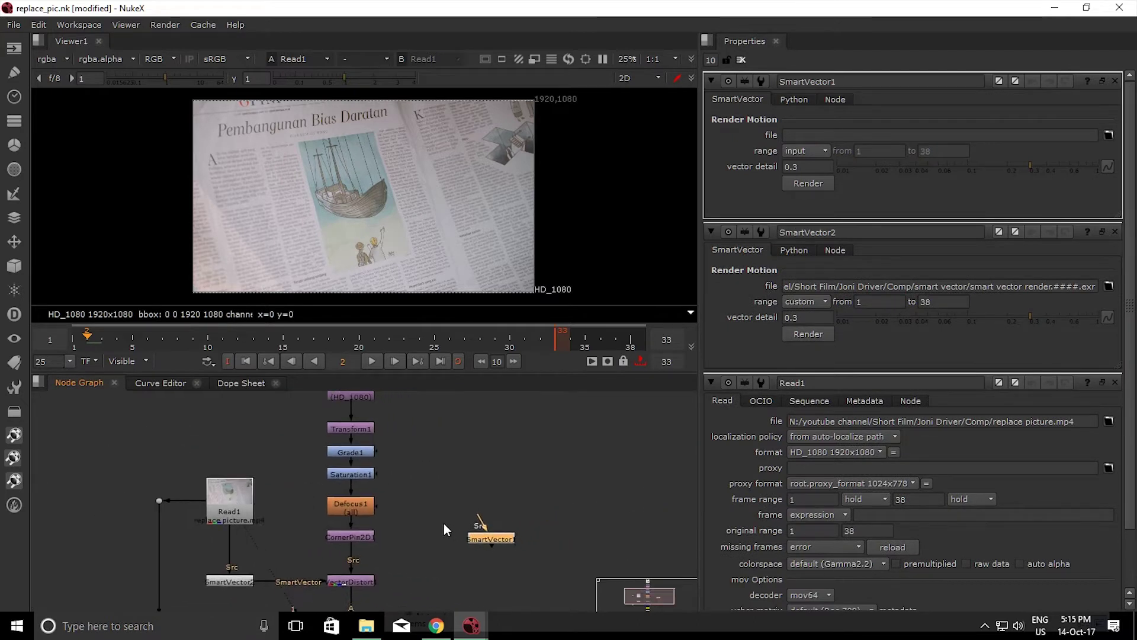
Duplicate the Read node for replace picture.mp4 into the empty area near the new SmartVector node
{"action": "left_click", "coordinate": [224, 503]}
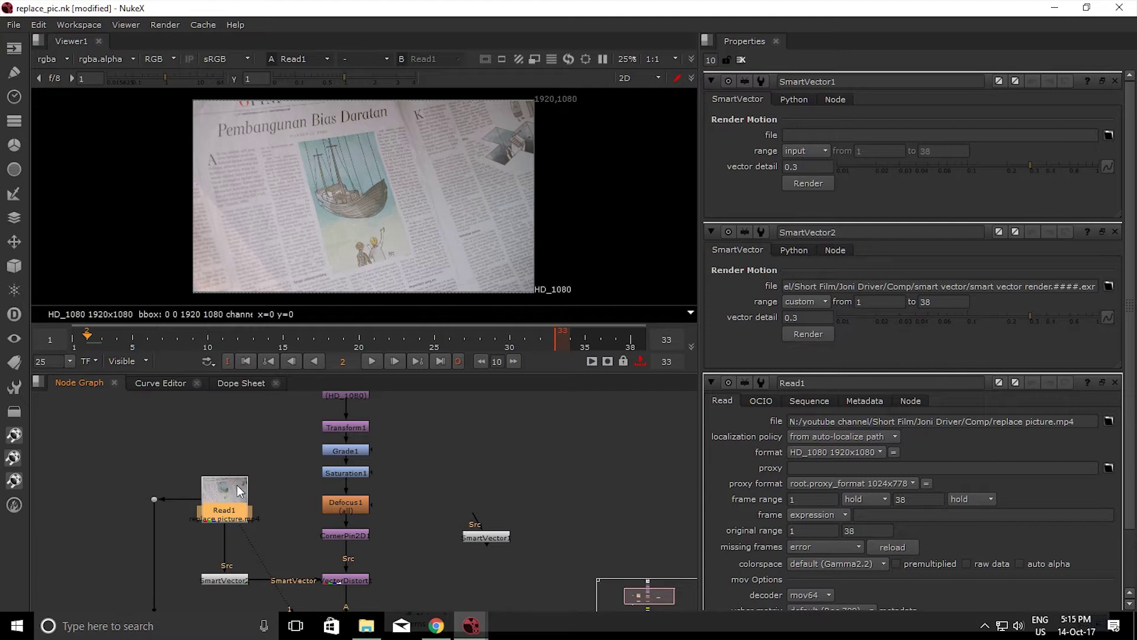
{"action": "left_click", "coordinate": [571, 452]}
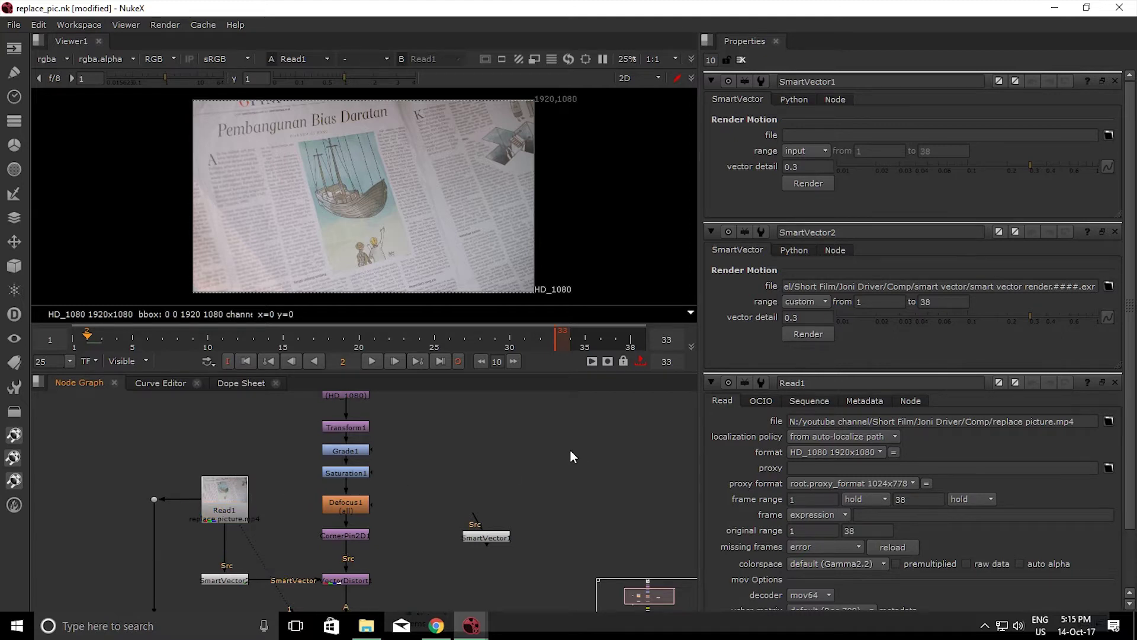
{"action": "key", "text": "ctrl+v"}
{"action": "key", "text": "Delete"}
{"action": "key", "text": "ctrl+v"}
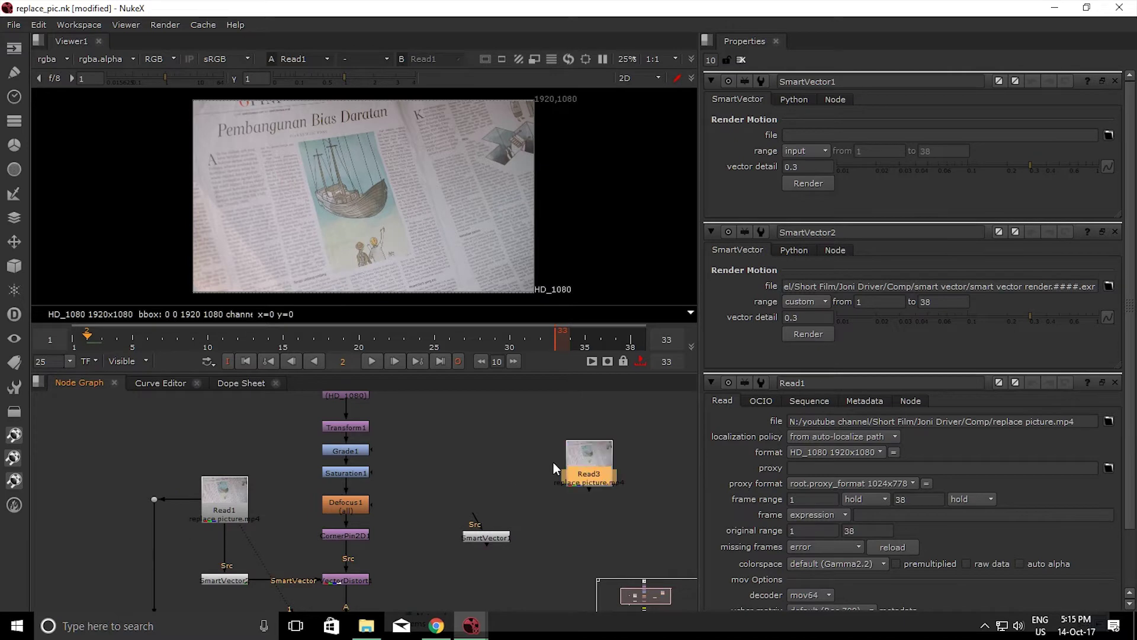
Position the duplicated footage Read node above the new SmartVector node and connect it to the Src input
{"action": "left_click_drag", "start_coordinate": [577, 468], "coordinate": [483, 461]}
{"action": "middle_click_drag", "start_coordinate": [596, 484], "coordinate": [524, 460]}
{"action": "left_click_drag", "start_coordinate": [422, 508], "coordinate": [492, 423]}
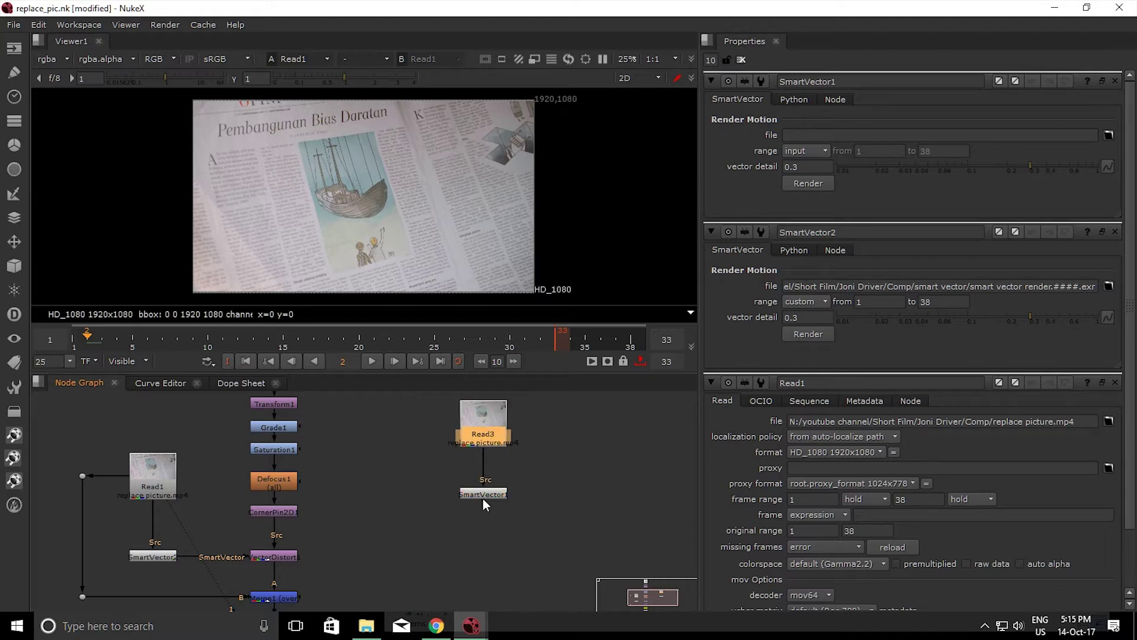
Display the new SmartVector node's output in the viewer
{"action": "left_click", "coordinate": [483, 497]}
{"action": "key", "text": "1"}
{"action": "middle_click_drag", "start_coordinate": [502, 513], "coordinate": [434, 496]}
Duplicate the portrait image's Read node and place the copy beside the new footage and SmartVector nodes
{"action": "middle_click_drag", "start_coordinate": [468, 447], "coordinate": [451, 563]}
{"action": "scroll", "coordinate": [451, 563], "scroll_direction": "down", "scroll_amount": 1}
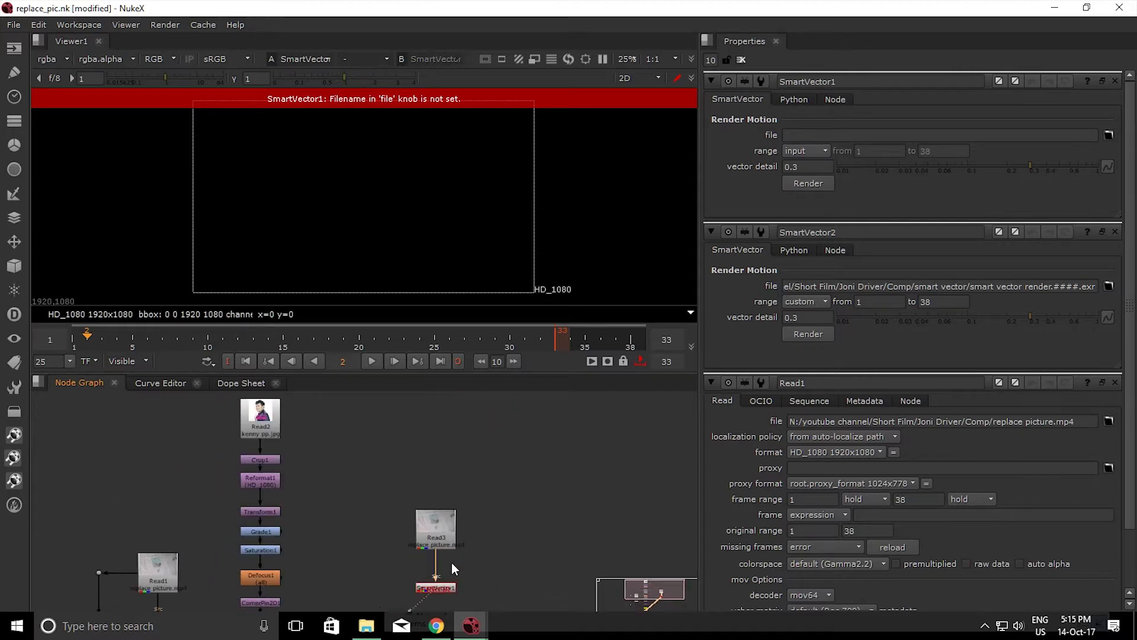
{"action": "left_click", "coordinate": [264, 416]}
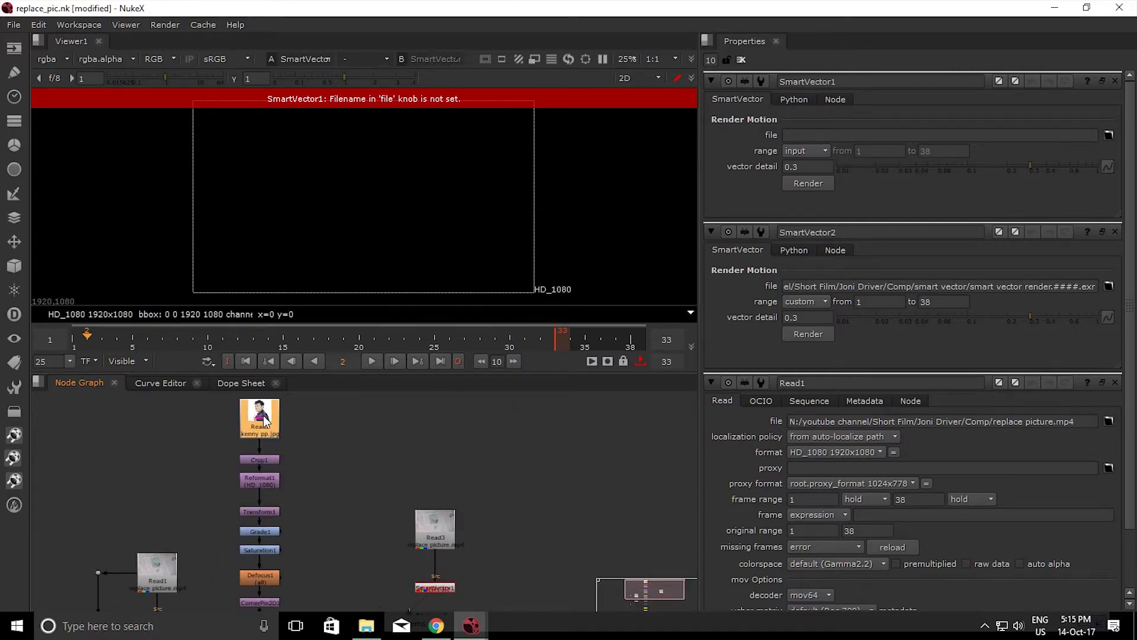
{"action": "middle_click_drag", "start_coordinate": [368, 482], "coordinate": [310, 440]}
{"action": "key", "text": "ctrl+v"}
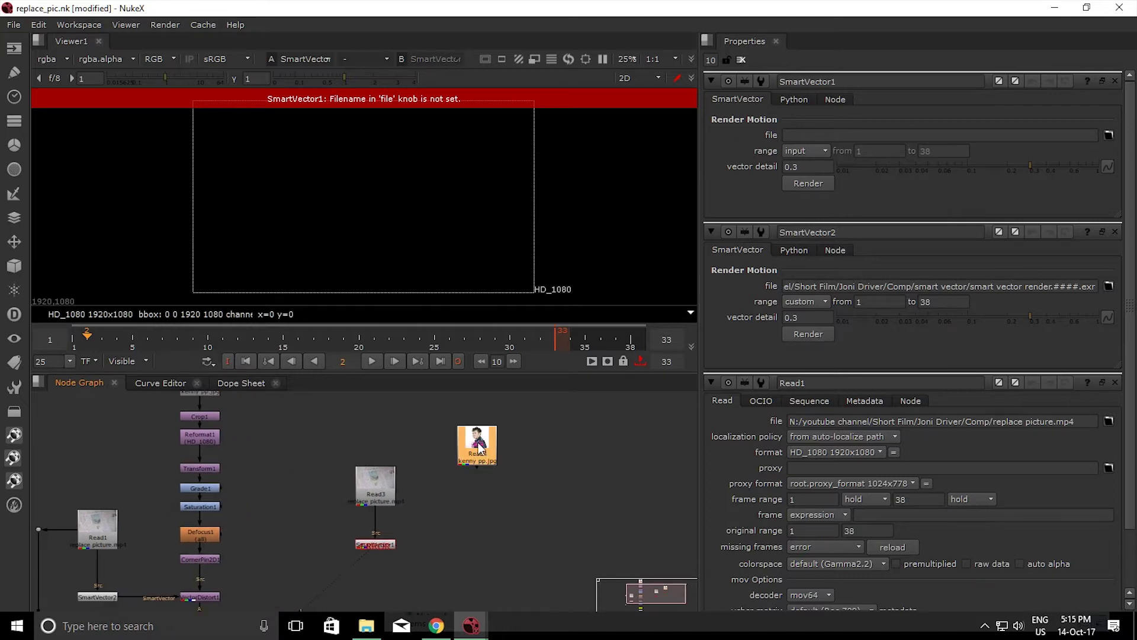
View the duplicated portrait image in full in the viewer
{"action": "key", "text": "1"}
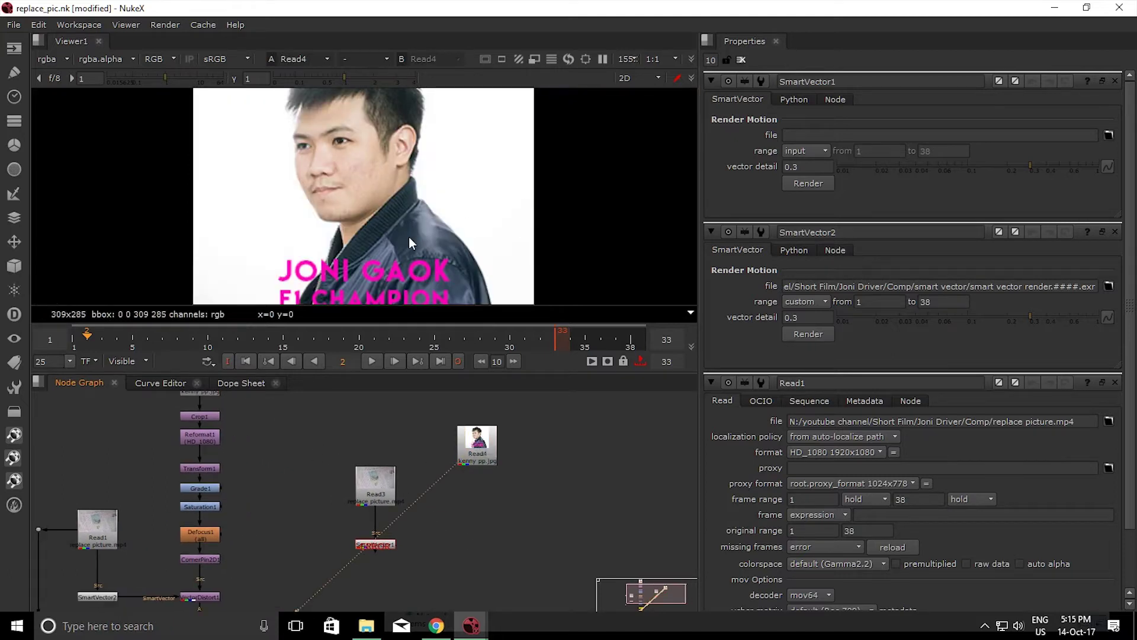
{"action": "scroll", "coordinate": [368, 279], "scroll_direction": "down", "scroll_amount": 3}
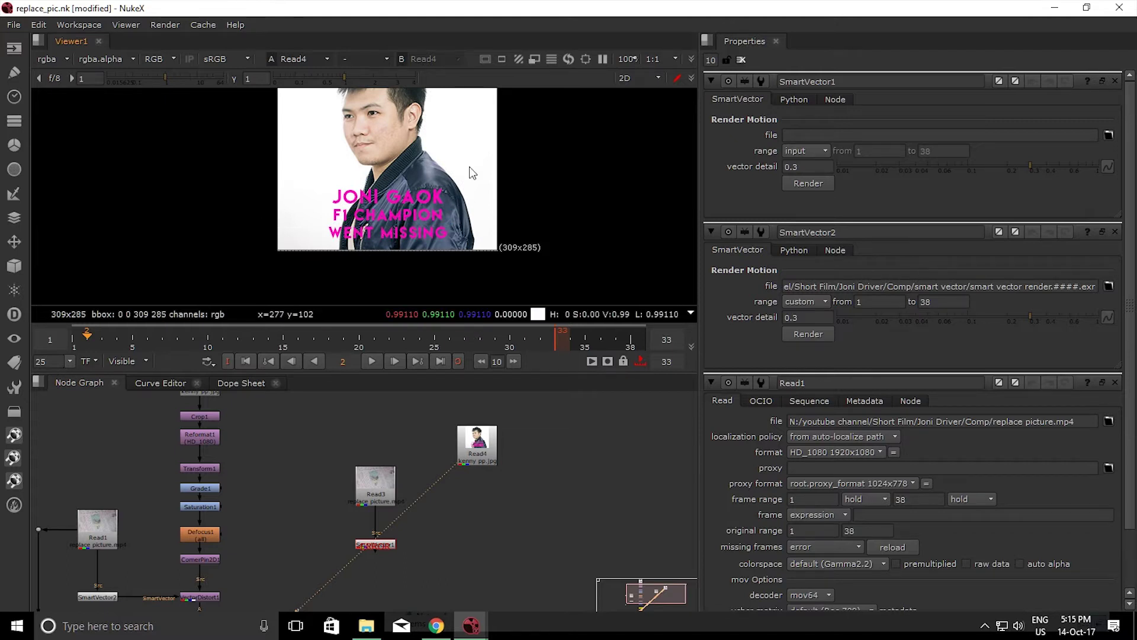
{"action": "middle_click_drag", "start_coordinate": [403, 452], "coordinate": [397, 449]}
{"action": "middle_click_drag", "start_coordinate": [397, 193], "coordinate": [386, 241]}
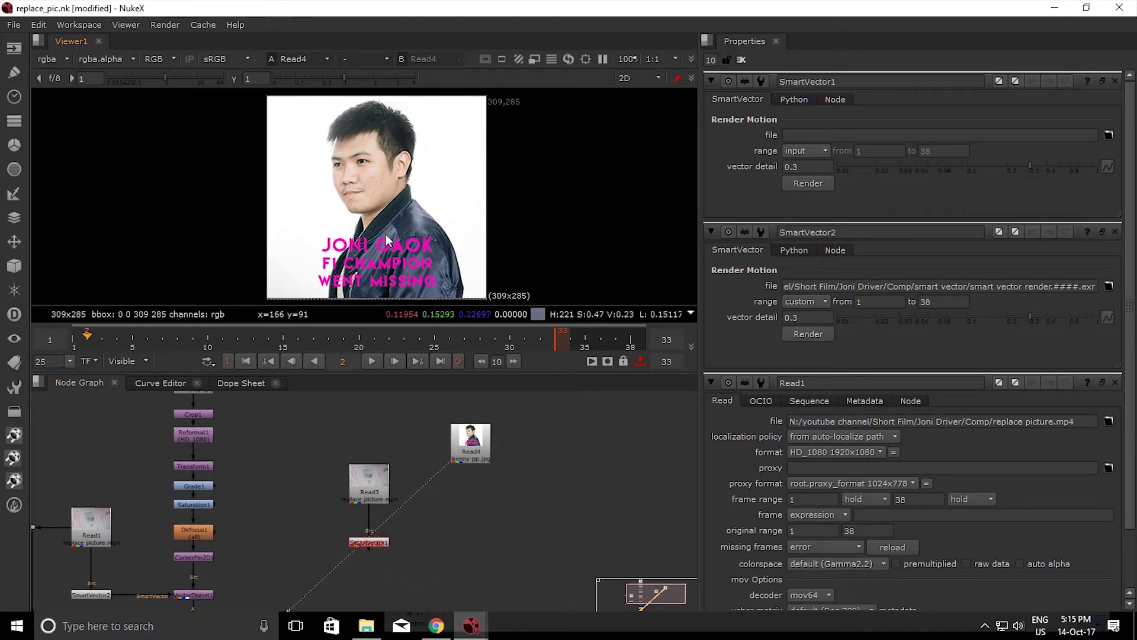
{"action": "left_click", "coordinate": [553, 522]}
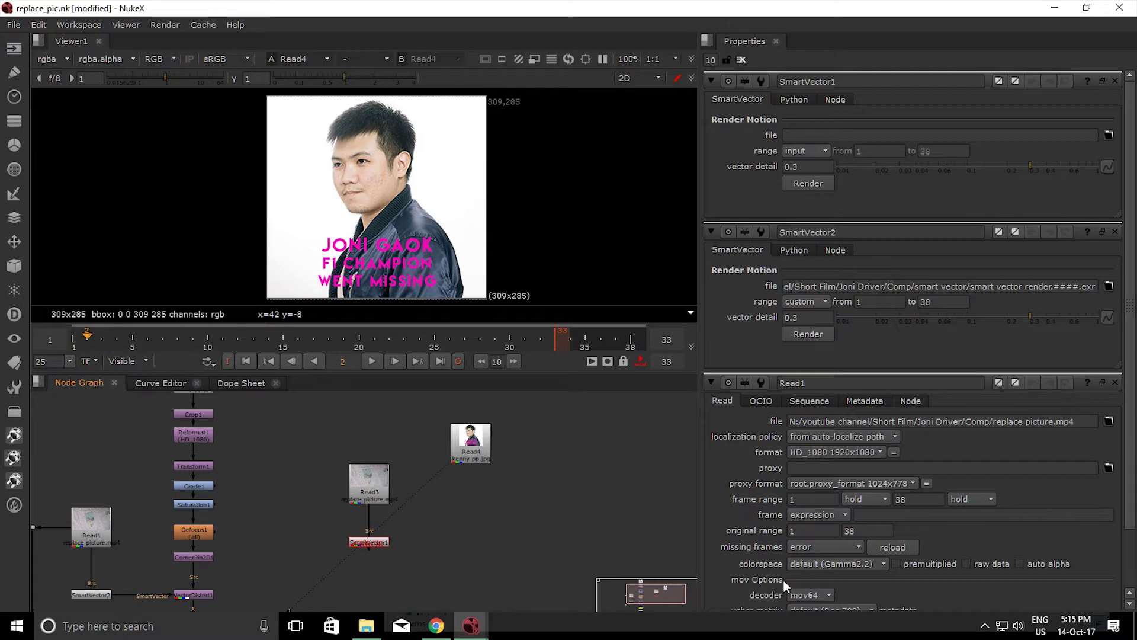
Switch the viewer back to the new SmartVector node connected under the duplicated footage
{"action": "scroll", "coordinate": [521, 501], "scroll_direction": "up", "scroll_amount": 3}
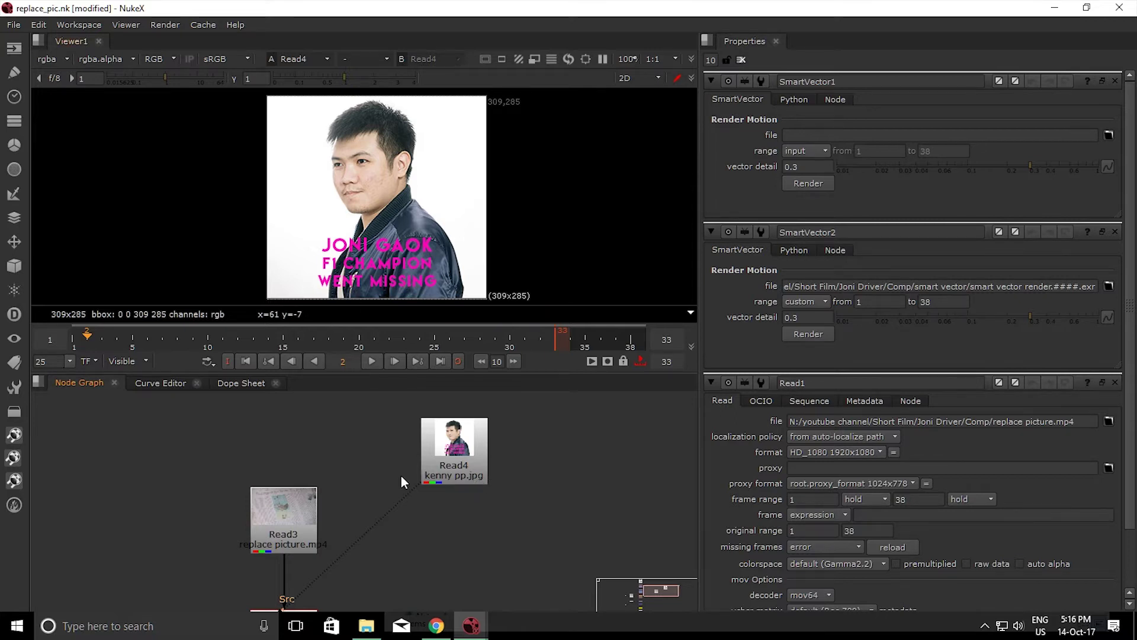
{"action": "middle_click_drag", "start_coordinate": [388, 508], "coordinate": [433, 435]}
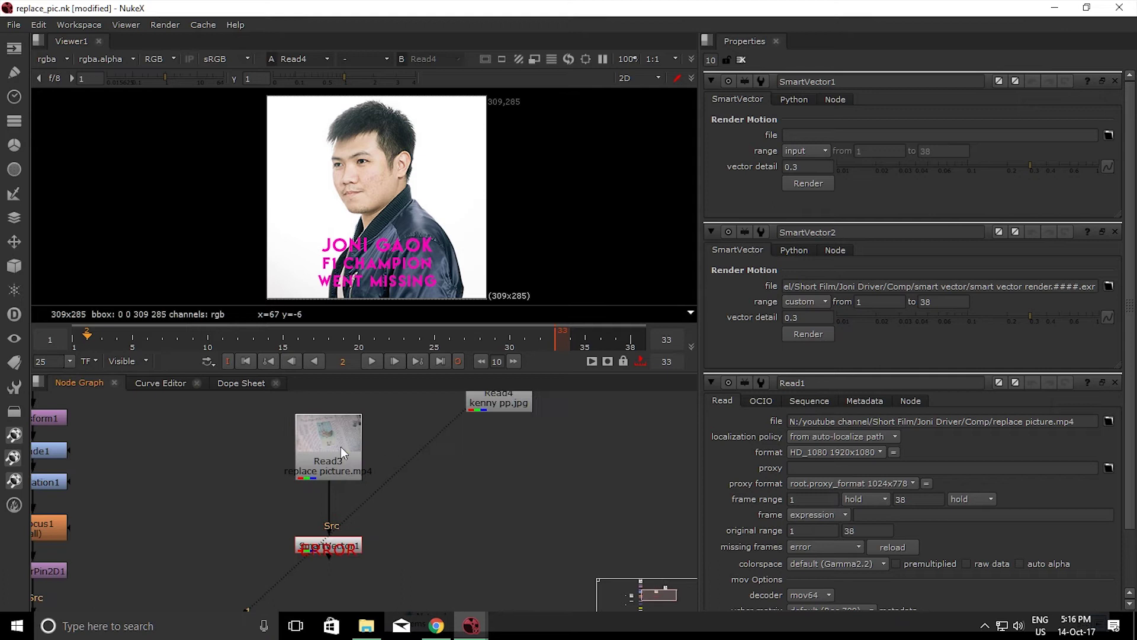
{"action": "left_click", "coordinate": [340, 447]}
{"action": "left_click", "coordinate": [354, 551]}
{"action": "key", "text": "1"}
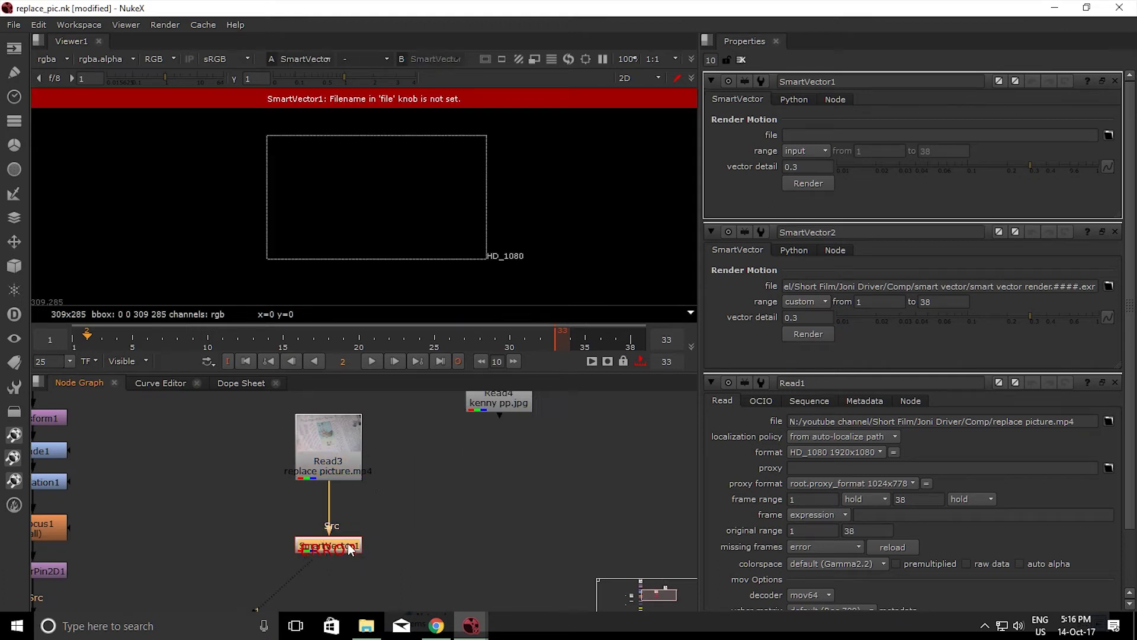
Open the duplicated footage Read and new SmartVector properties, and examine the SmartVector's file and range options without changing them
{"action": "double_click", "coordinate": [328, 461]}
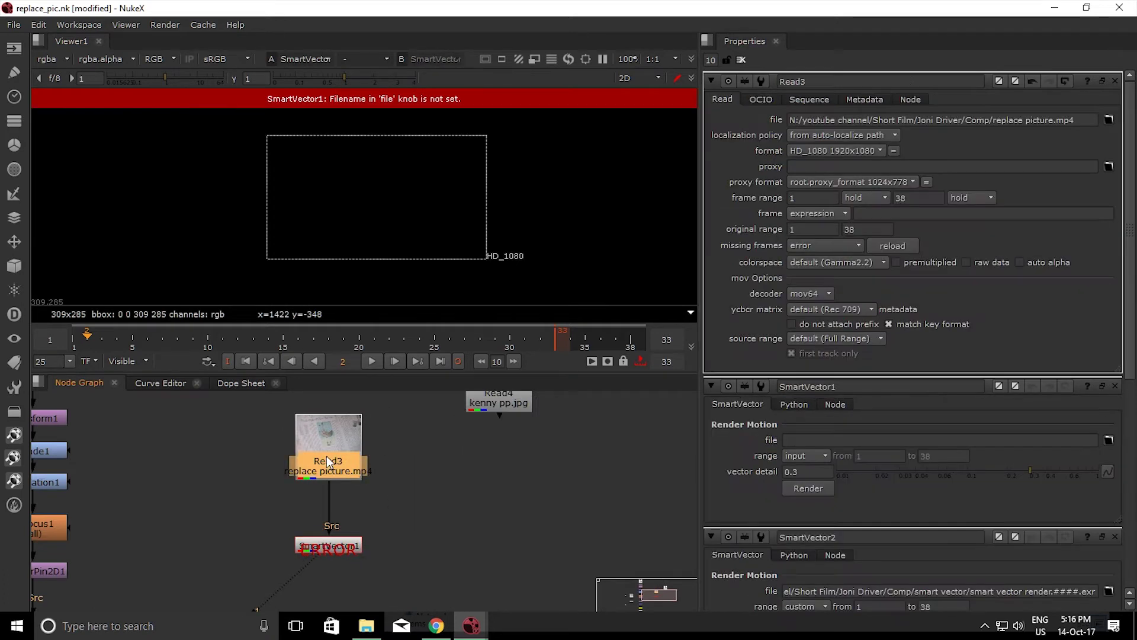
{"action": "double_click", "coordinate": [345, 547]}
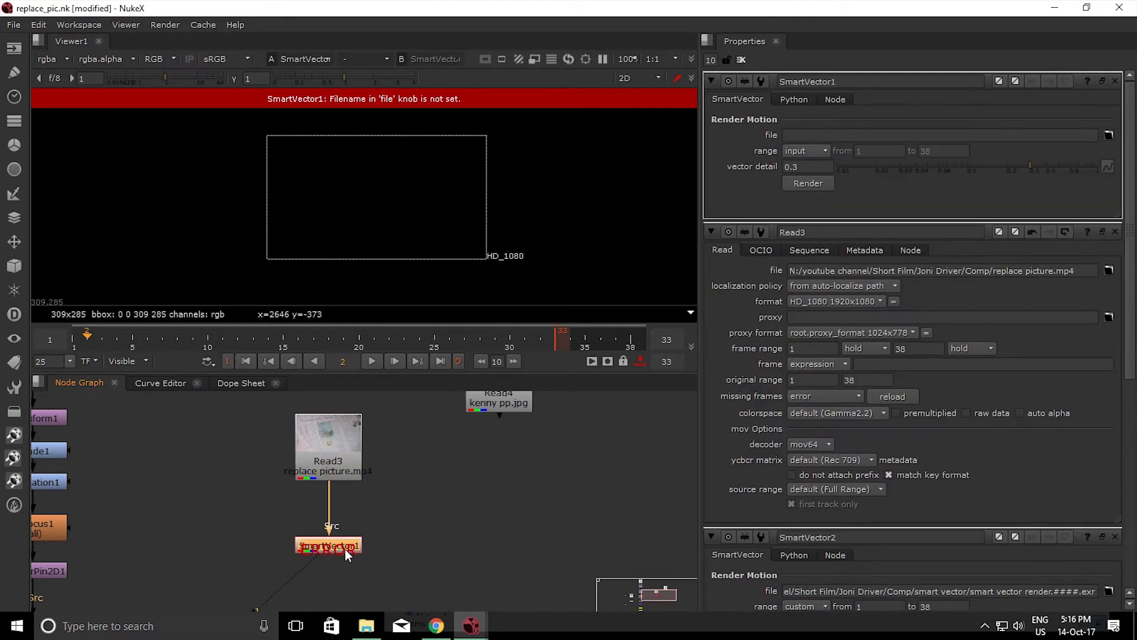
{"action": "left_click", "coordinate": [807, 135]}
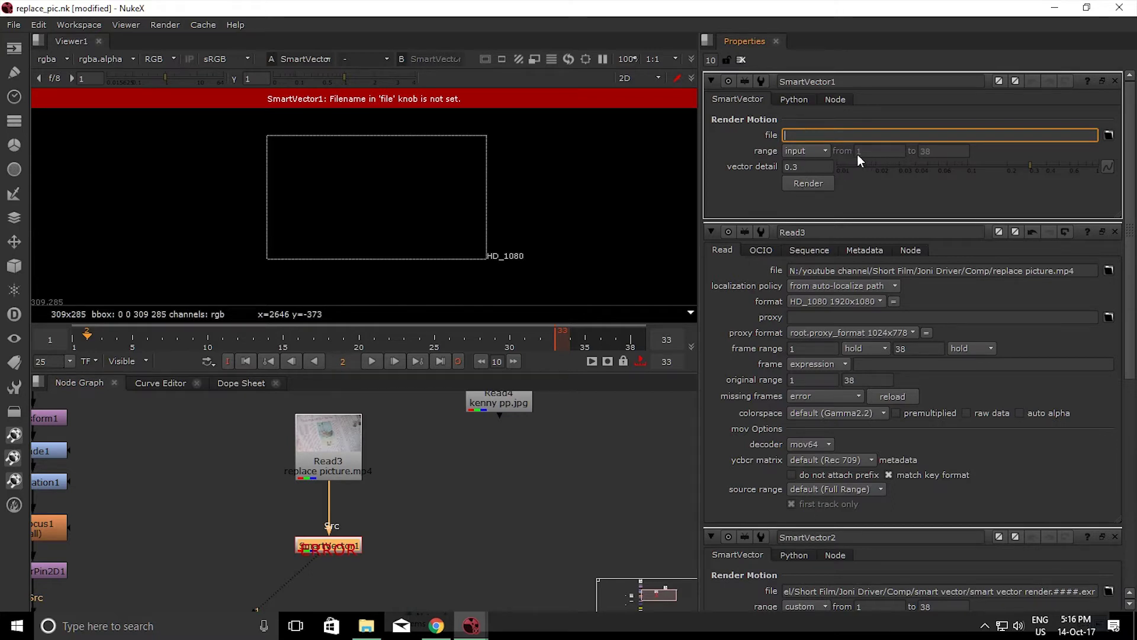
{"action": "left_click", "coordinate": [822, 150]}
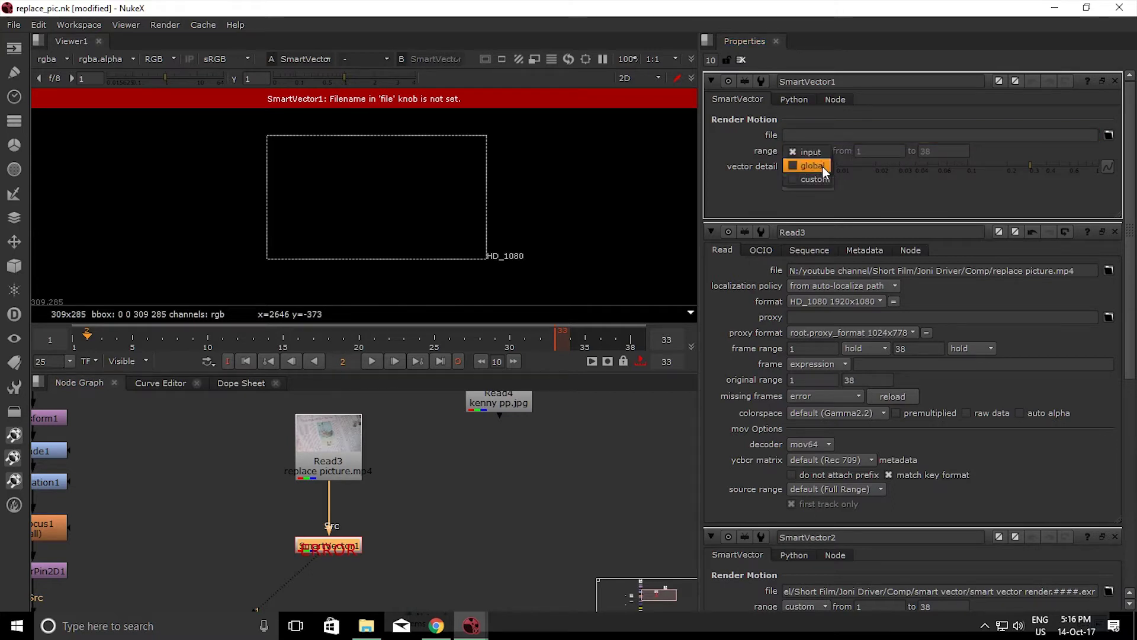
{"action": "left_click", "coordinate": [908, 191]}
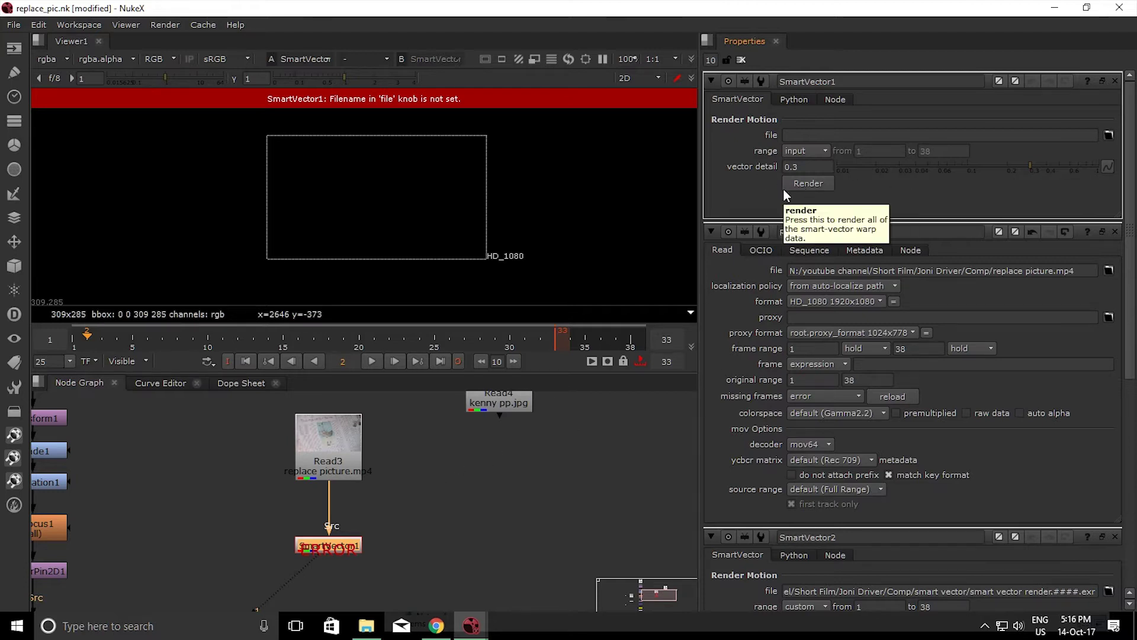
Replace the new branch's unrendered SmartVector with a copy of the original branch's SmartVector2 node
{"action": "middle_click_drag", "start_coordinate": [482, 469], "coordinate": [725, 398]}
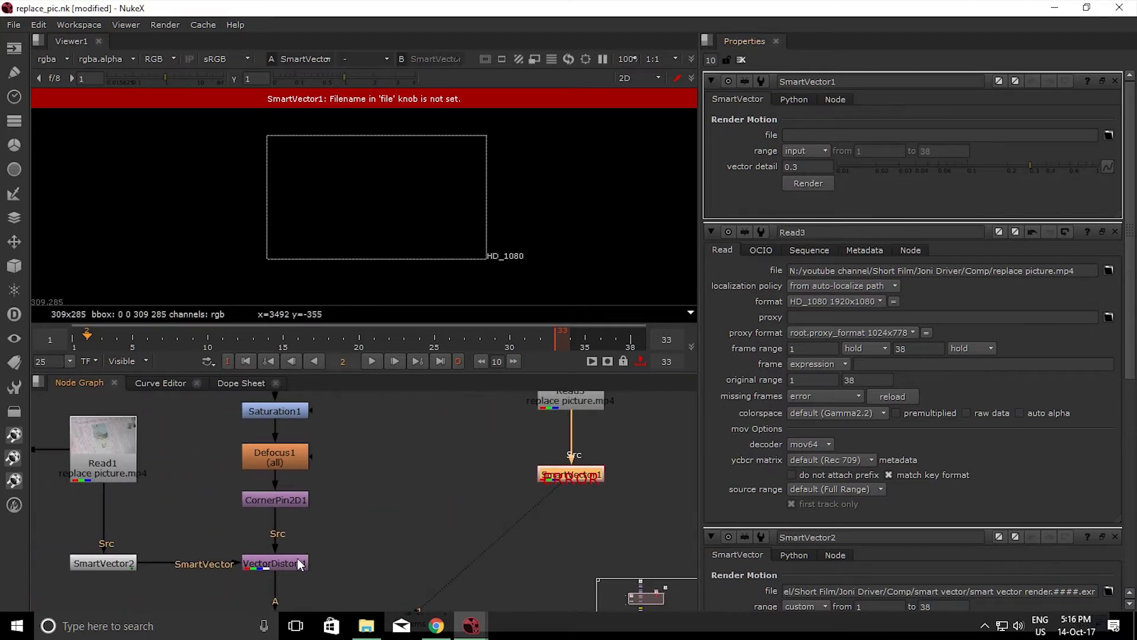
{"action": "left_click", "coordinate": [98, 564]}
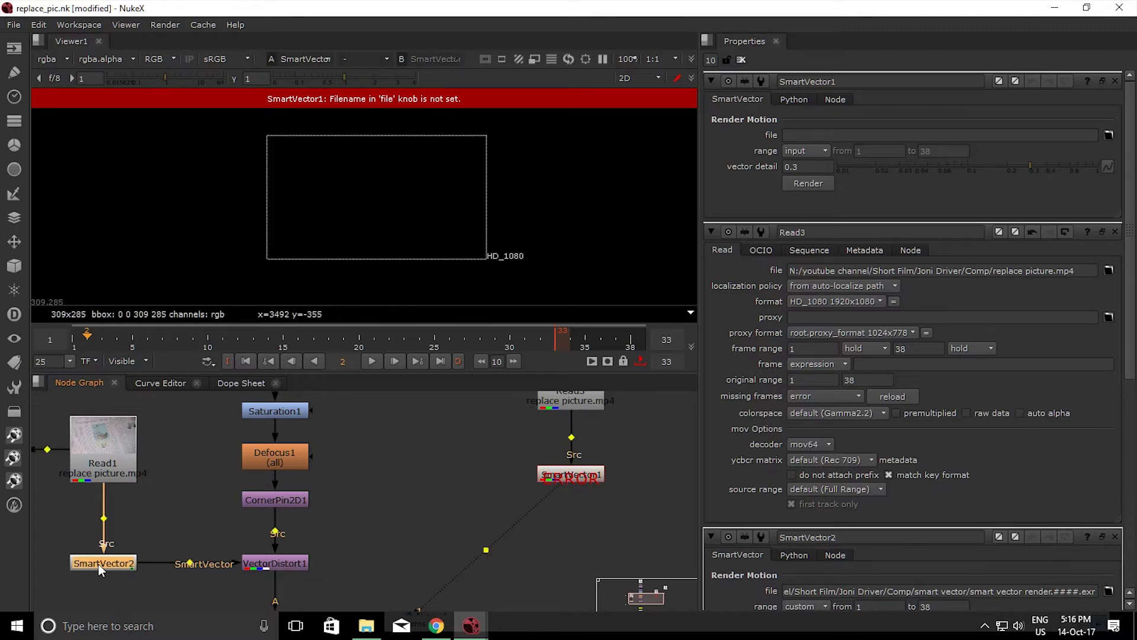
{"action": "middle_click_drag", "start_coordinate": [488, 517], "coordinate": [356, 546]}
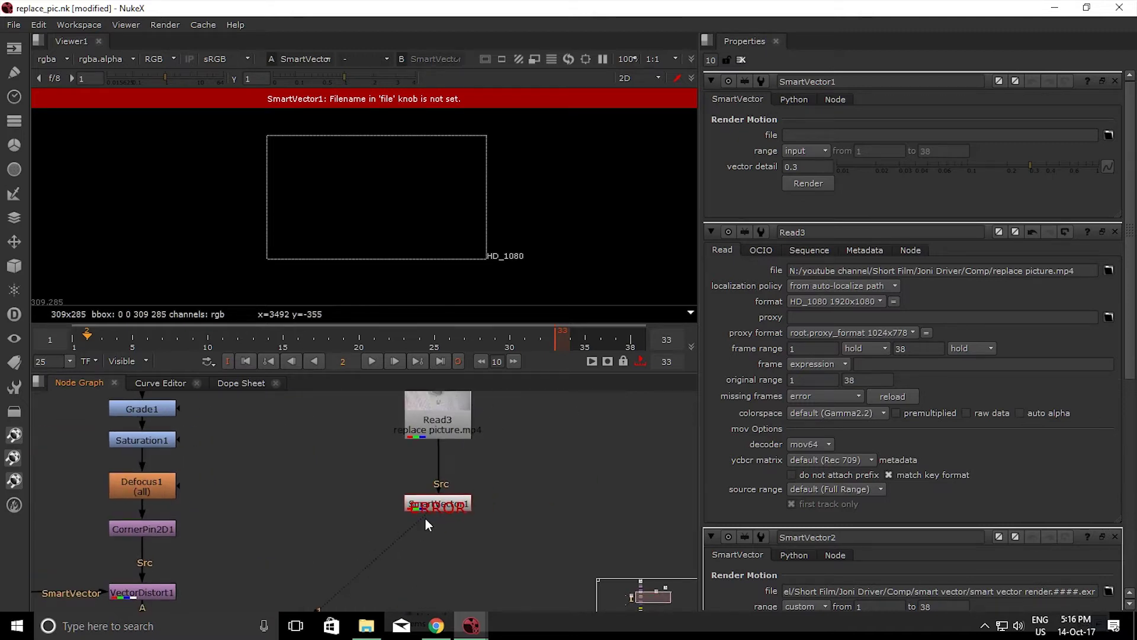
{"action": "left_click", "coordinate": [451, 507]}
{"action": "key", "text": "ctrl+x"}
{"action": "left_click", "coordinate": [451, 507]}
{"action": "key", "text": "ctrl+v"}
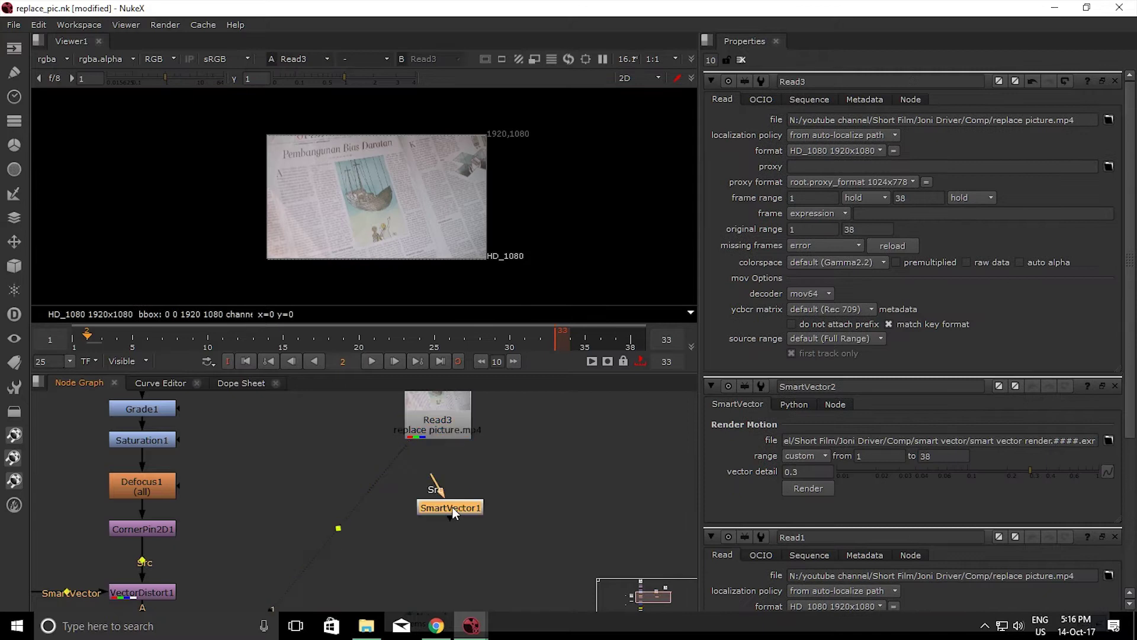
Connect the pasted SmartVector's source input to the duplicated footage, align it beneath that Read node and view it
{"action": "left_click_drag", "start_coordinate": [439, 496], "coordinate": [439, 424]}
{"action": "left_click_drag", "start_coordinate": [458, 507], "coordinate": [443, 506]}
{"action": "key", "text": "1"}
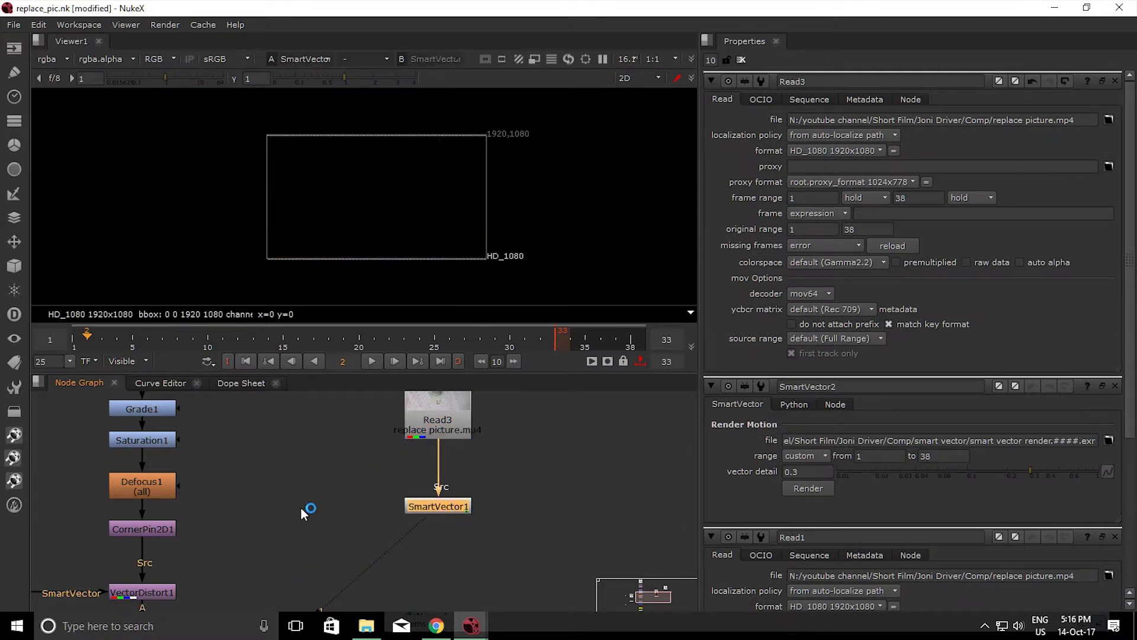
Check the original branch's VectorDistort, then add a VectorDistort node beside the SmartVector in the new branch
{"action": "scroll", "coordinate": [302, 508], "scroll_direction": "down", "scroll_amount": 4}
{"action": "left_click_drag", "start_coordinate": [485, 438], "coordinate": [472, 439]}
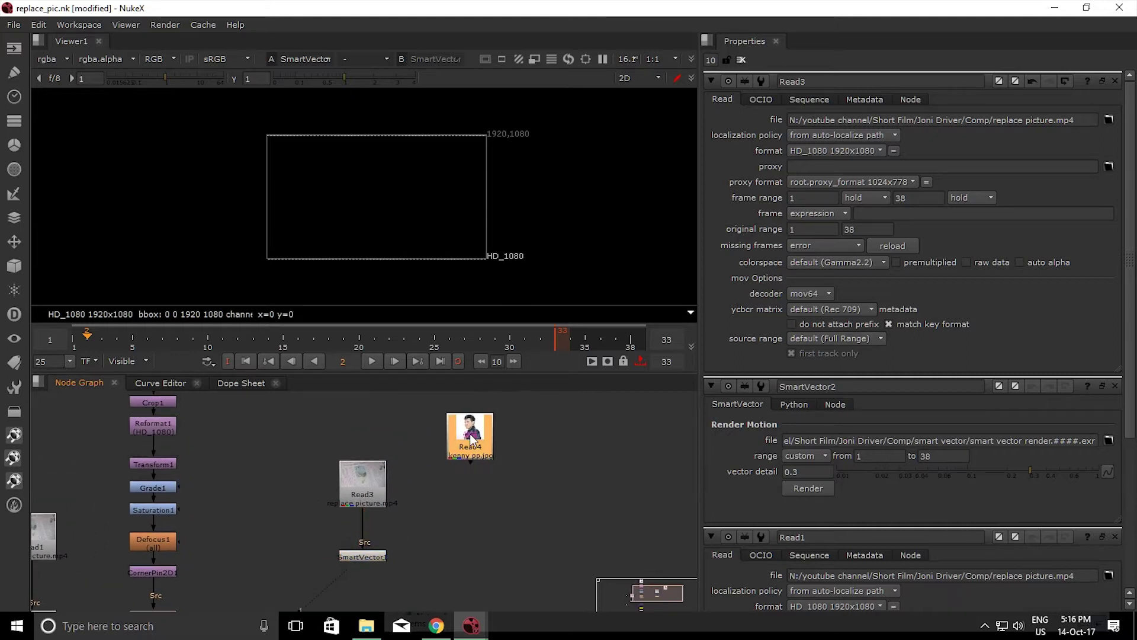
{"action": "middle_click_drag", "start_coordinate": [442, 563], "coordinate": [474, 513]}
{"action": "left_click", "coordinate": [186, 567]}
{"action": "scroll", "coordinate": [187, 567], "scroll_direction": "up", "scroll_amount": 5}
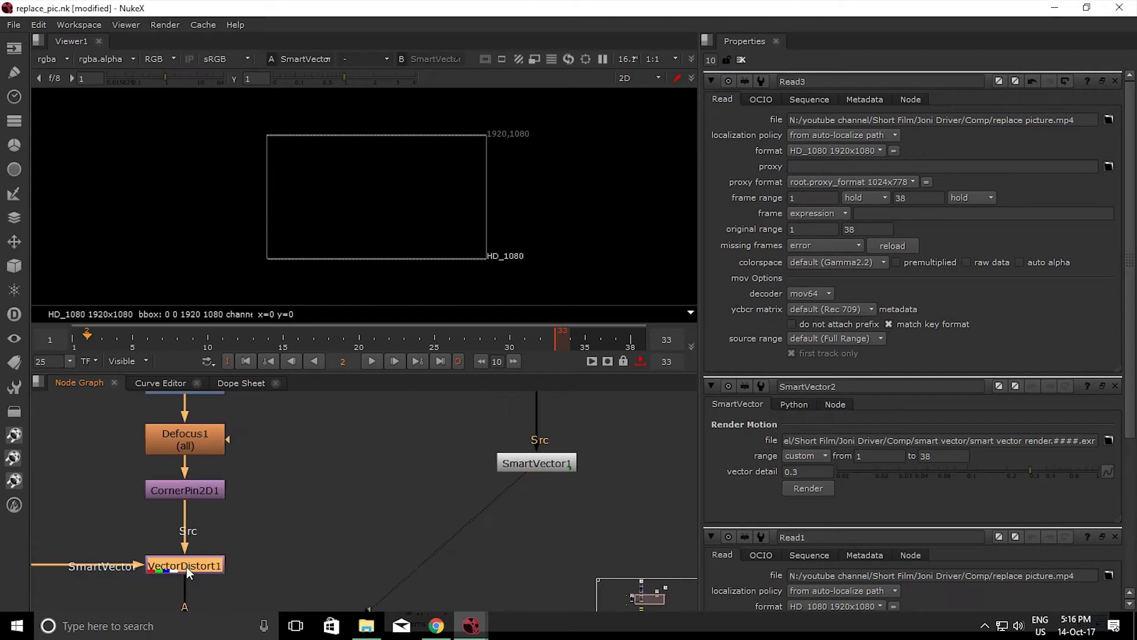
{"action": "scroll", "coordinate": [373, 524], "scroll_direction": "down", "scroll_amount": 2}
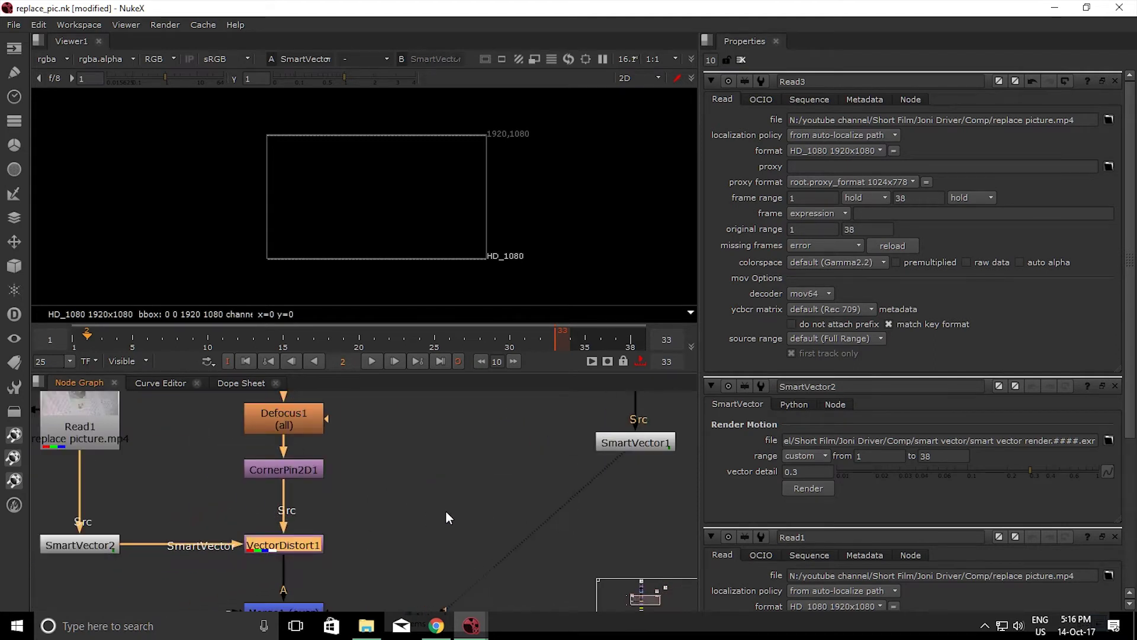
{"action": "middle_click_drag", "start_coordinate": [446, 510], "coordinate": [146, 559]}
{"action": "key", "text": "Tab"}
{"action": "type", "text": "ve"}
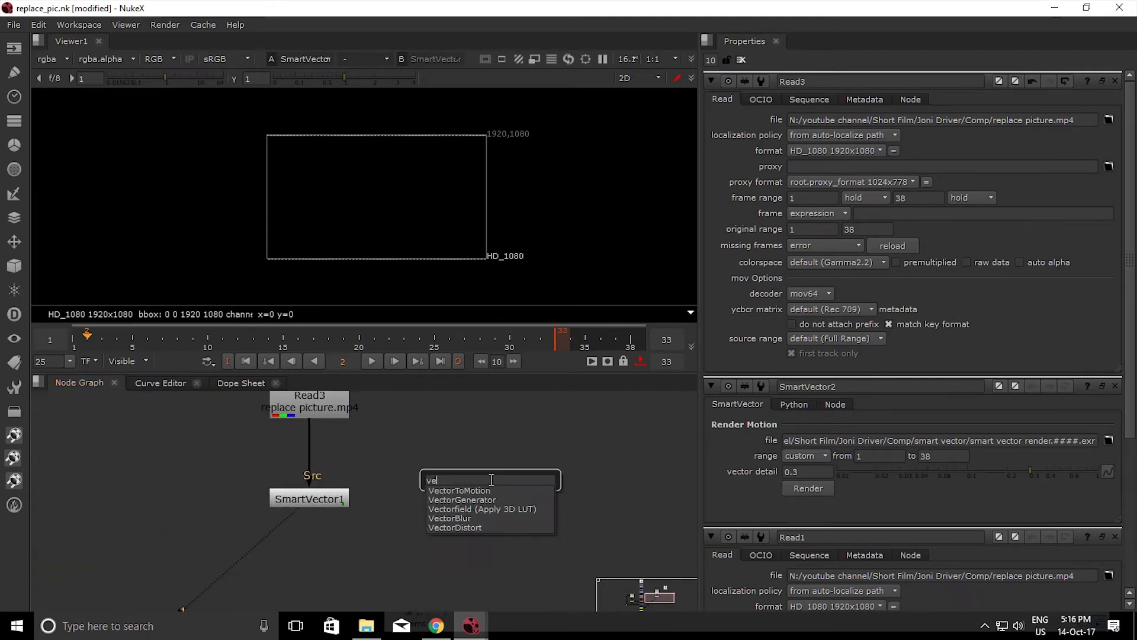
{"action": "type", "text": "dtordis"}
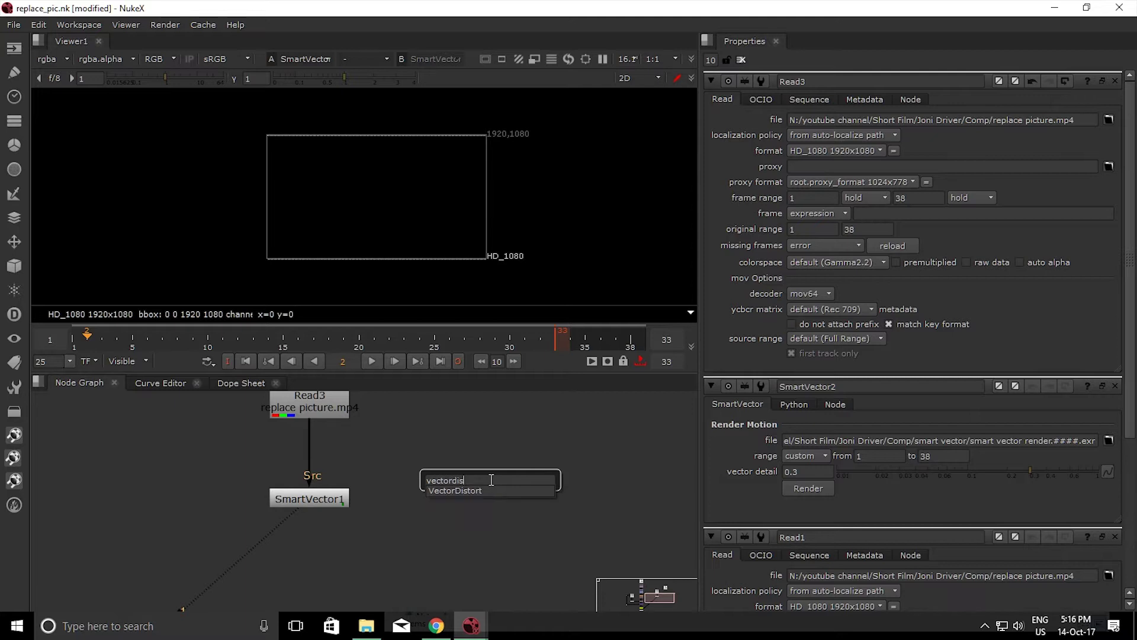
{"action": "key", "text": "Return"}
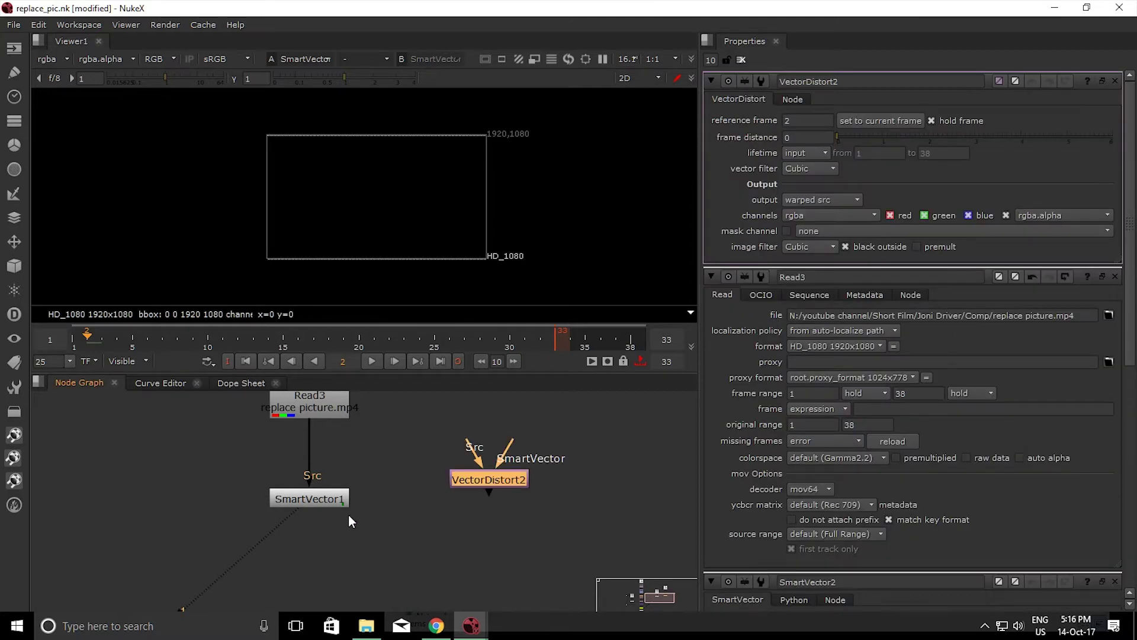
Connect the new VectorDistort's SmartVector input to the new branch's SmartVector node, matching the original setup, and align the two
{"action": "middle_click_drag", "start_coordinate": [267, 526], "coordinate": [582, 469]}
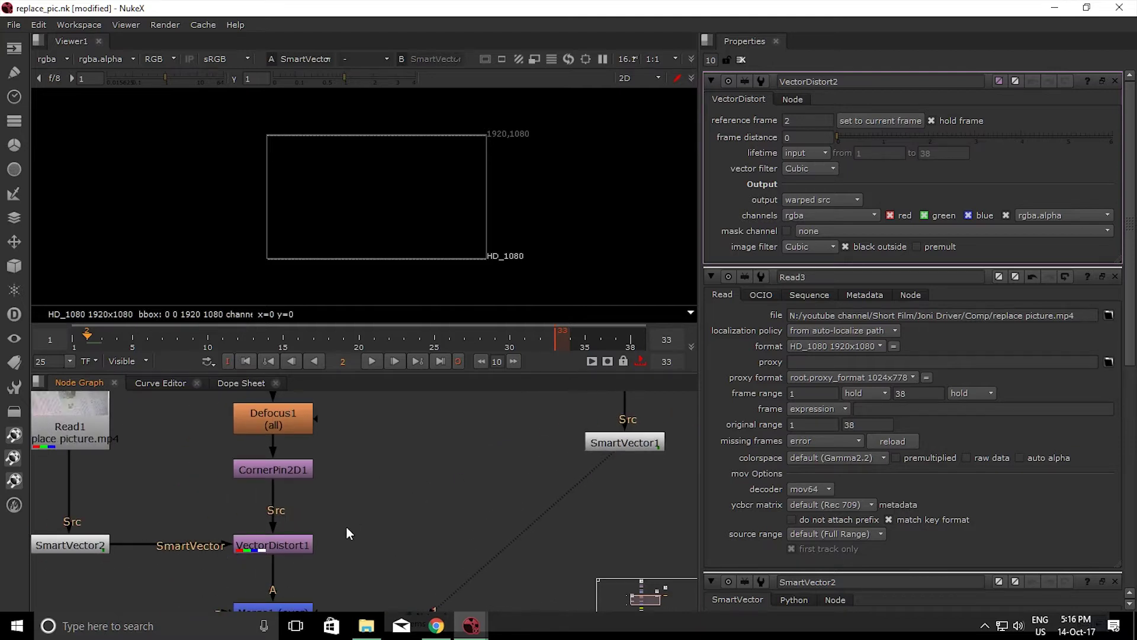
{"action": "middle_click_drag", "start_coordinate": [395, 521], "coordinate": [117, 569]}
{"action": "left_click_drag", "start_coordinate": [548, 447], "coordinate": [372, 492]}
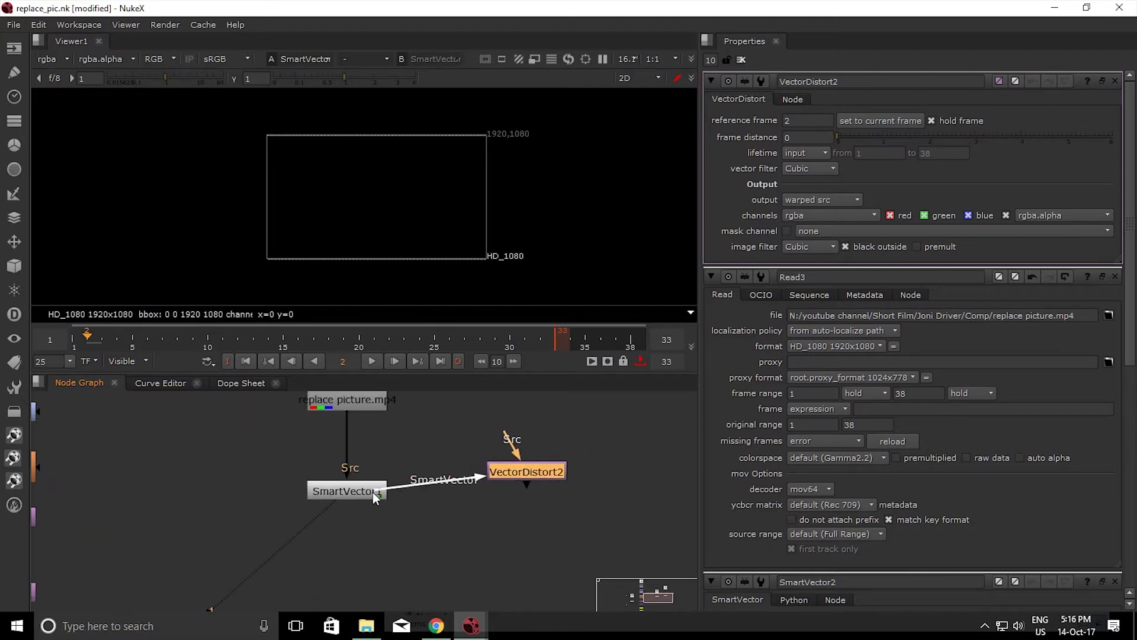
{"action": "left_click_drag", "start_coordinate": [540, 478], "coordinate": [537, 495]}
Connect the new VectorDistort's Src input to the duplicated portrait Read and view the VectorDistort
{"action": "middle_click_drag", "start_coordinate": [528, 443], "coordinate": [480, 511]}
{"action": "scroll", "coordinate": [481, 510], "scroll_direction": "down", "scroll_amount": 2}
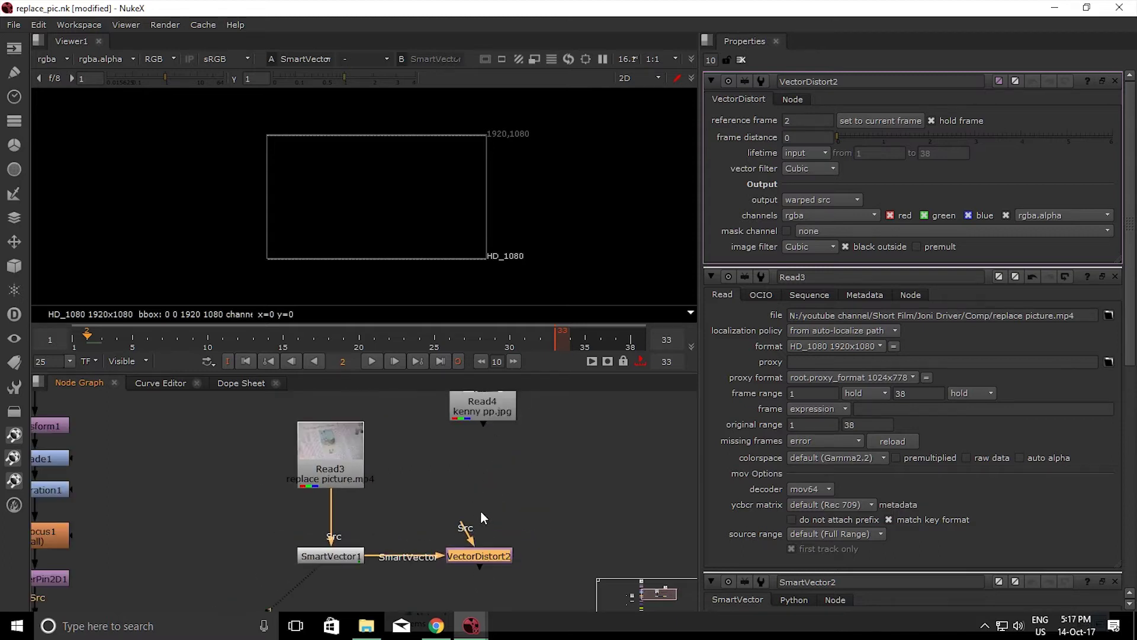
{"action": "scroll", "coordinate": [451, 474], "scroll_direction": "down", "scroll_amount": 1}
{"action": "left_click_drag", "start_coordinate": [481, 518], "coordinate": [486, 445]}
{"action": "left_click", "coordinate": [486, 542]}
{"action": "key", "text": "1"}
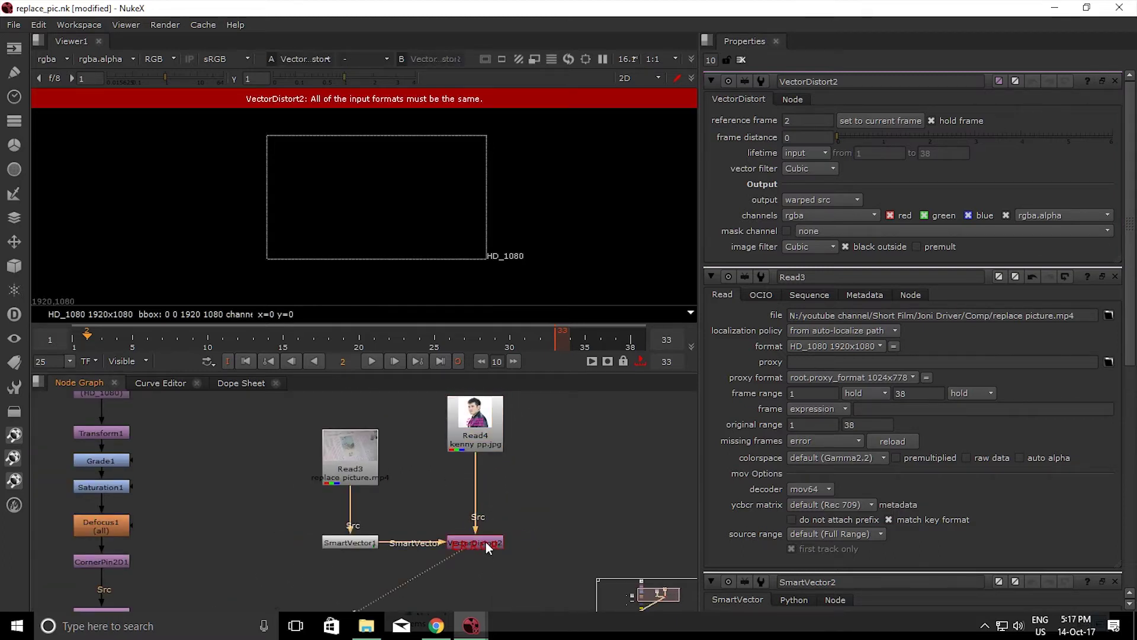
Move the duplicated portrait Read higher above the VectorDistort and show the portrait in the viewer
{"action": "middle_click_drag", "start_coordinate": [486, 541], "coordinate": [529, 482]}
{"action": "middle_click_drag", "start_coordinate": [334, 503], "coordinate": [259, 625]}
{"action": "left_click", "coordinate": [445, 443]}
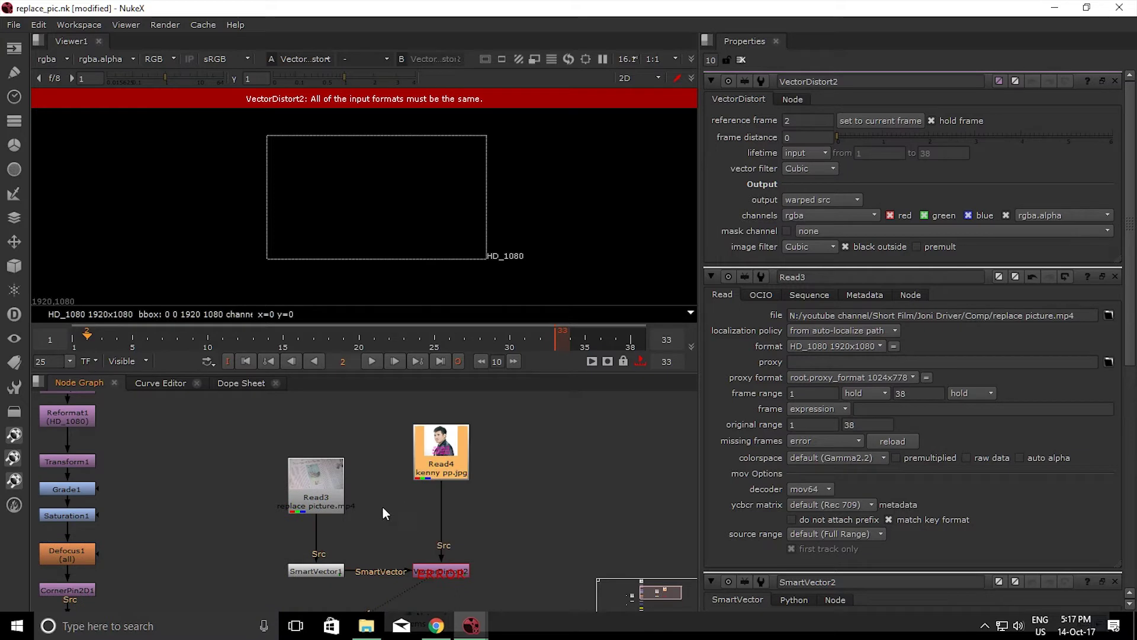
{"action": "left_click", "coordinate": [318, 492]}
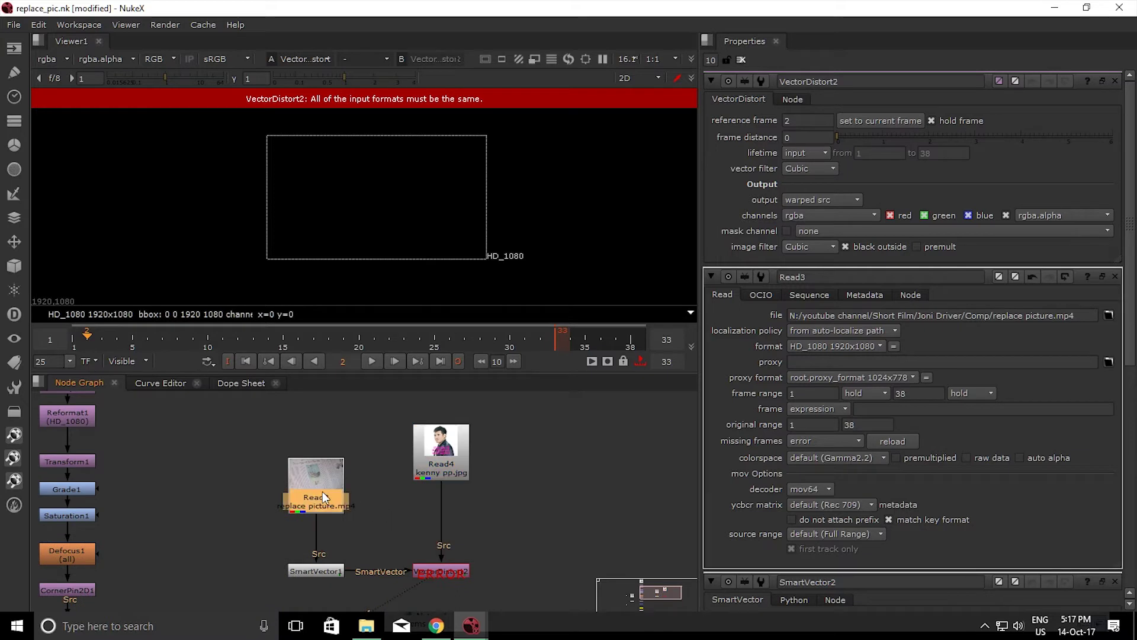
{"action": "left_click", "coordinate": [454, 468]}
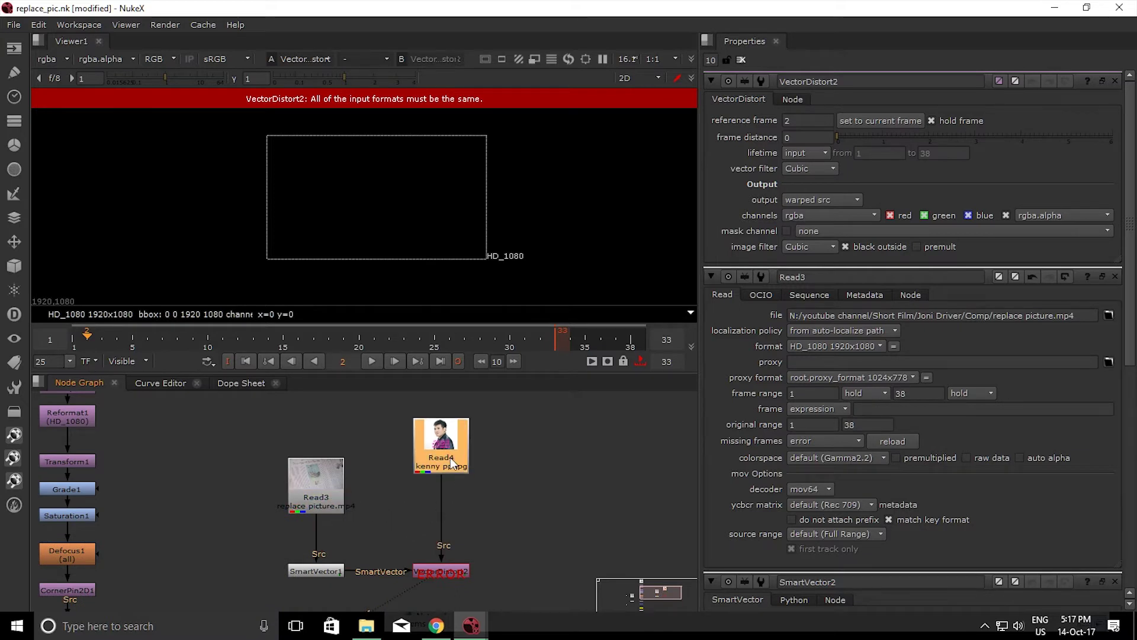
{"action": "middle_click_drag", "start_coordinate": [258, 470], "coordinate": [333, 520]}
{"action": "left_click_drag", "start_coordinate": [499, 494], "coordinate": [496, 460]}
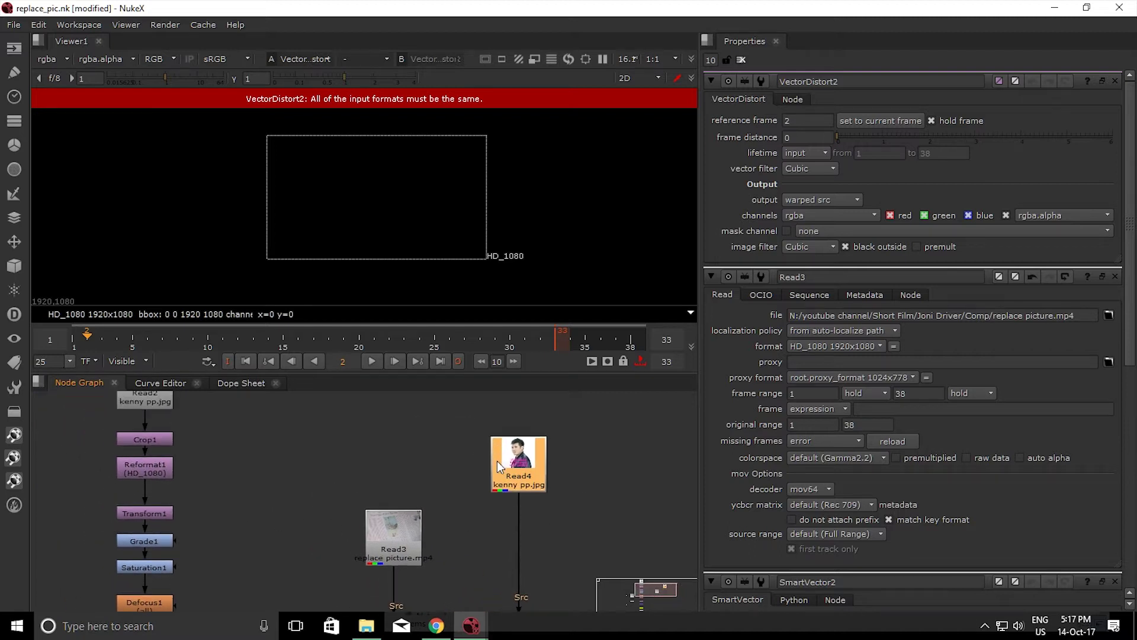
{"action": "left_click", "coordinate": [159, 439]}
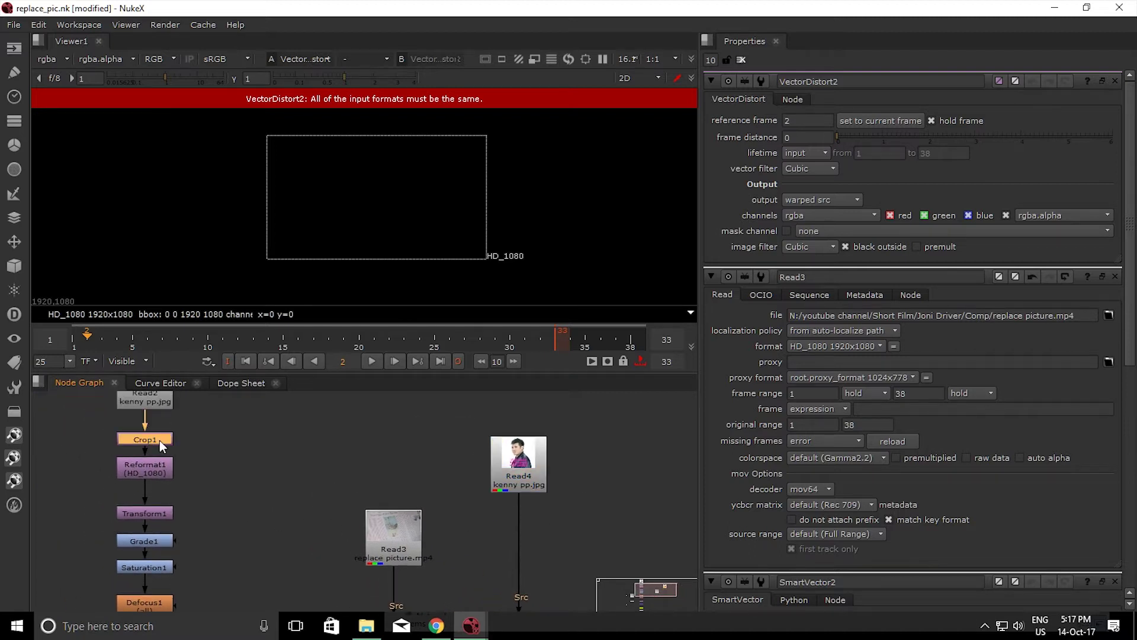
{"action": "left_click", "coordinate": [525, 456]}
{"action": "key", "text": "1"}
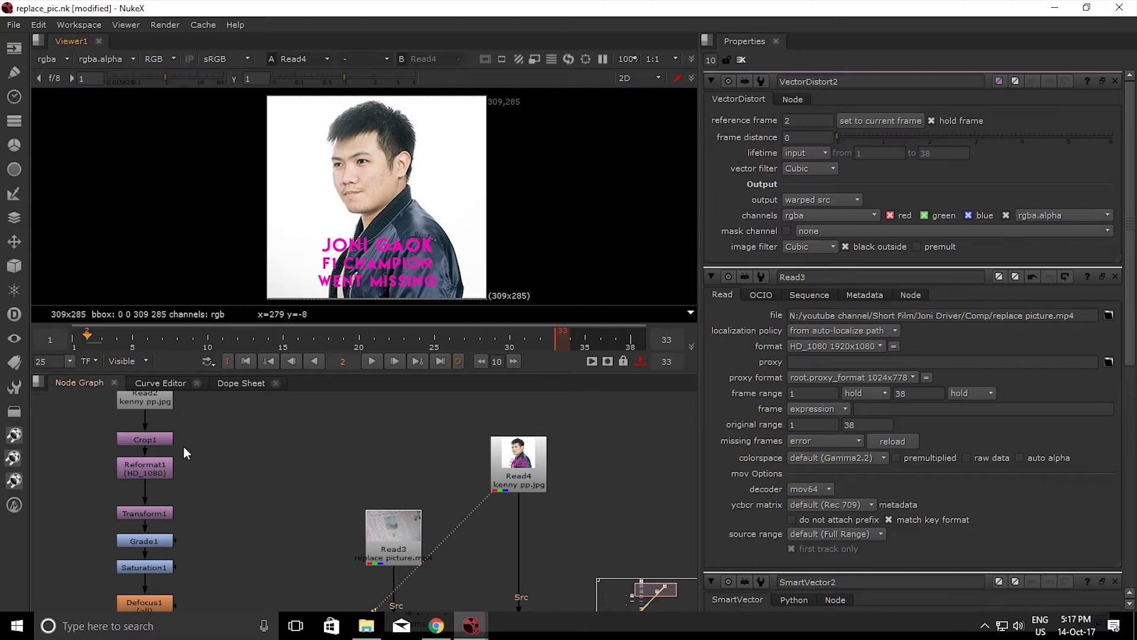
Open the original Reformat and duplicated portrait Read properties, and compare the Reformat's output format with the portrait's format
{"action": "left_click", "coordinate": [147, 439]}
{"action": "left_click", "coordinate": [148, 474]}
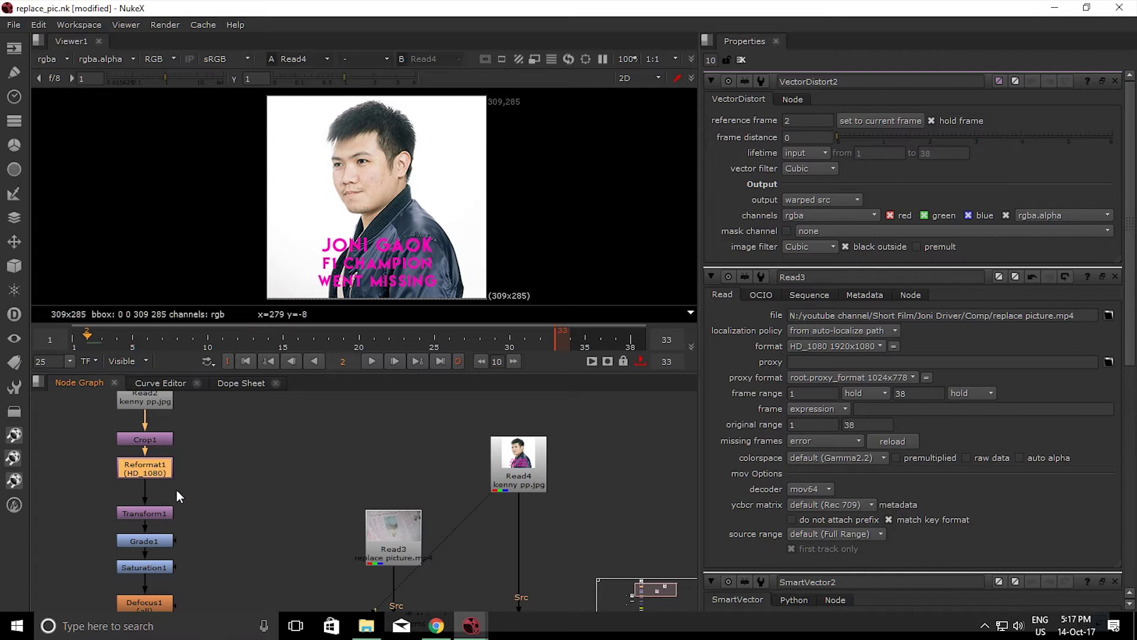
{"action": "double_click", "coordinate": [160, 471]}
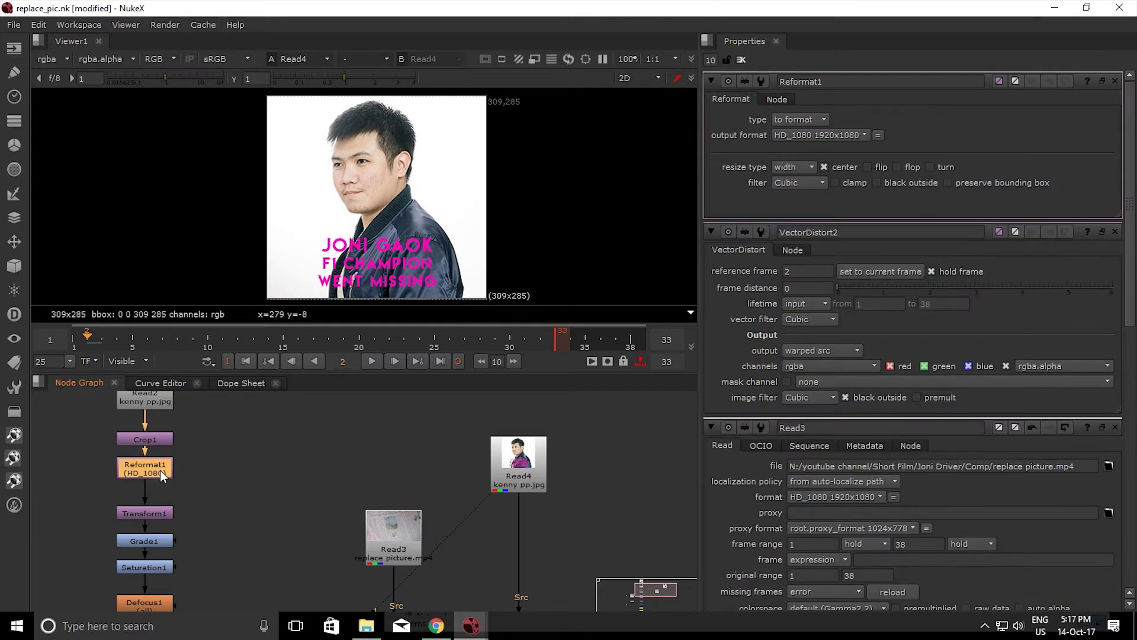
{"action": "middle_click_drag", "start_coordinate": [316, 494], "coordinate": [290, 505]}
{"action": "double_click", "coordinate": [488, 465]}
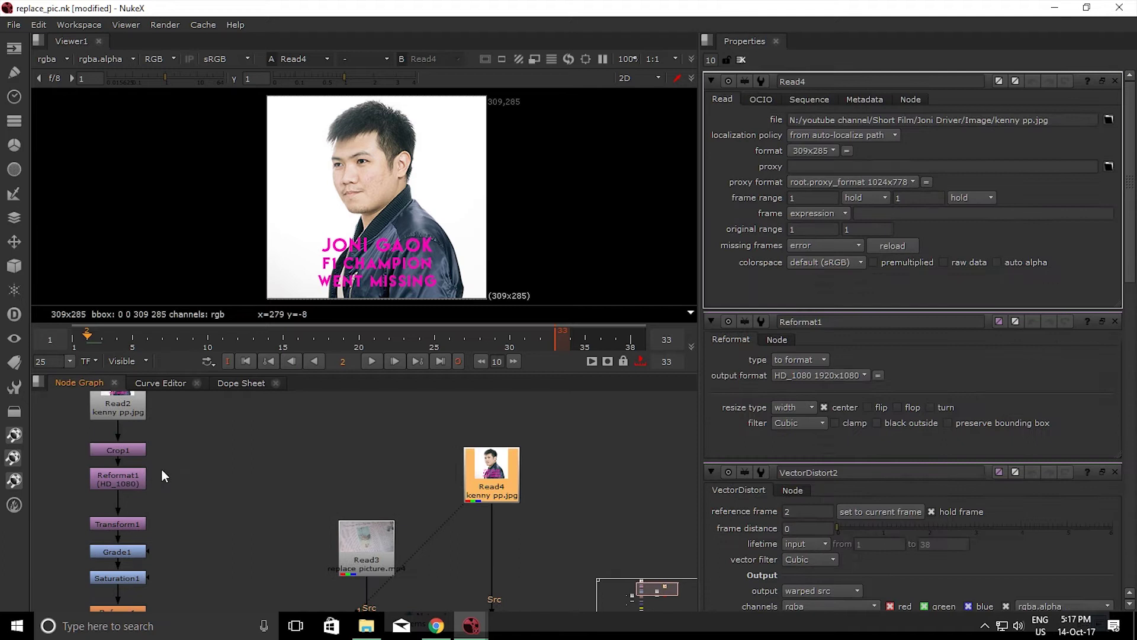
{"action": "left_click", "coordinate": [120, 477]}
{"action": "middle_click_drag", "start_coordinate": [120, 478], "coordinate": [243, 478]}
{"action": "left_click", "coordinate": [174, 505]}
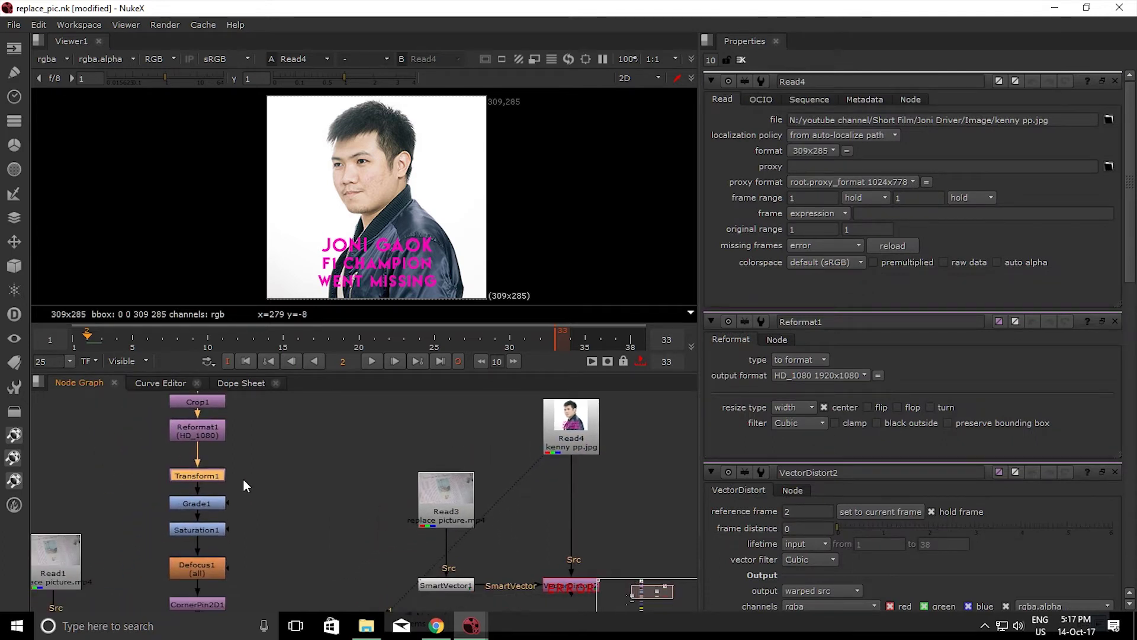
Copy the original Crop, Reformat, Transform, Grade, Saturation, Defocus and CornerPin chain and insert it below the duplicated portrait Read
{"action": "middle_click_drag", "start_coordinate": [132, 408], "coordinate": [138, 457]}
{"action": "left_click_drag", "start_coordinate": [146, 440], "coordinate": [257, 548]}
{"action": "middle_click_drag", "start_coordinate": [273, 537], "coordinate": [117, 615]}
{"action": "left_click", "coordinate": [440, 480]}
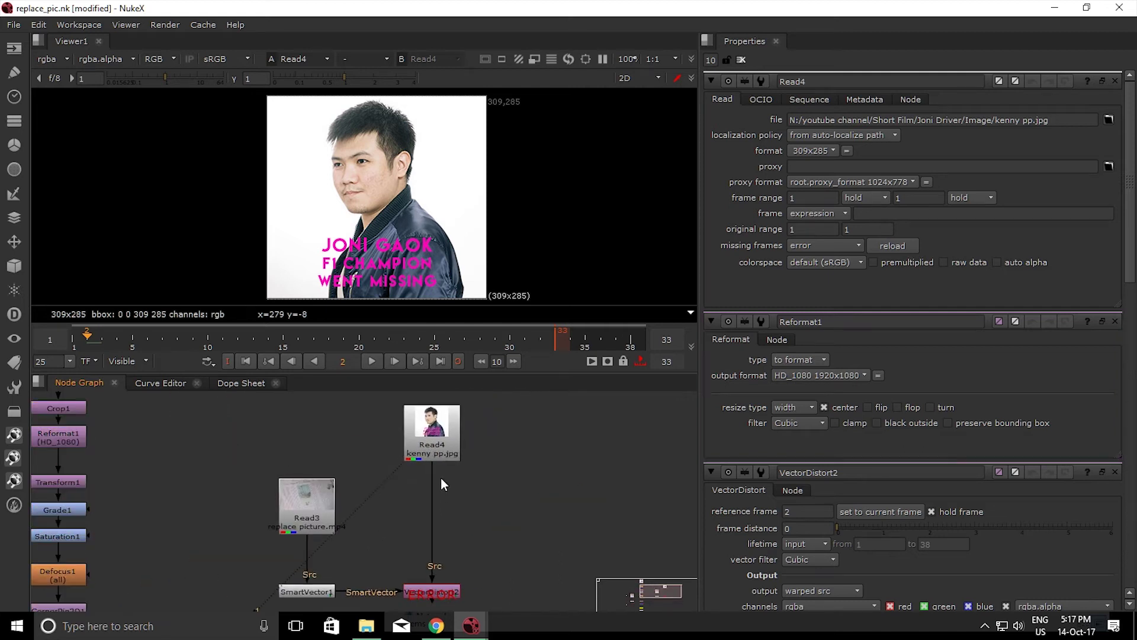
{"action": "left_click_drag", "start_coordinate": [439, 450], "coordinate": [435, 428]}
{"action": "key", "text": "ctrl+v"}
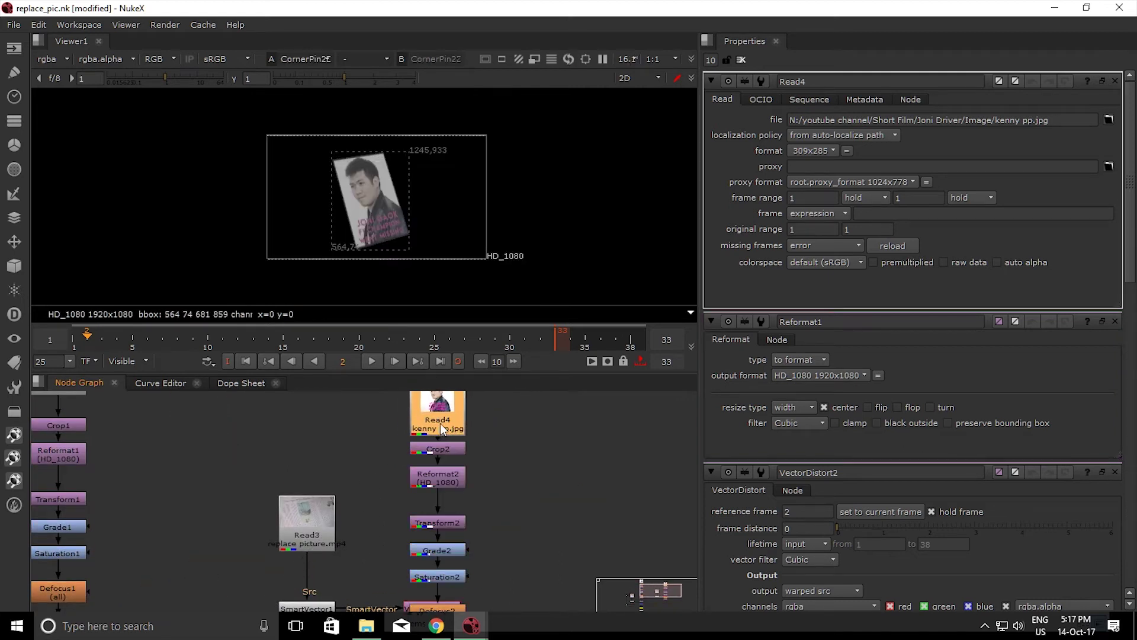
Move the portrait Read and the copied nodes from Crop through Saturation upward to make room in the new branch
{"action": "left_click", "coordinate": [454, 450]}
{"action": "mouse_move", "coordinate": [459, 601]}
{"action": "middle_mouse_down"}
{"action": "mouse_move", "coordinate": [457, 560]}
{"action": "mouse_move", "coordinate": [474, 532]}
{"action": "mouse_move", "coordinate": [473, 600]}
{"action": "middle_mouse_up"}
{"action": "middle_click_drag", "start_coordinate": [449, 457], "coordinate": [448, 488]}
{"action": "left_click", "coordinate": [467, 393]}
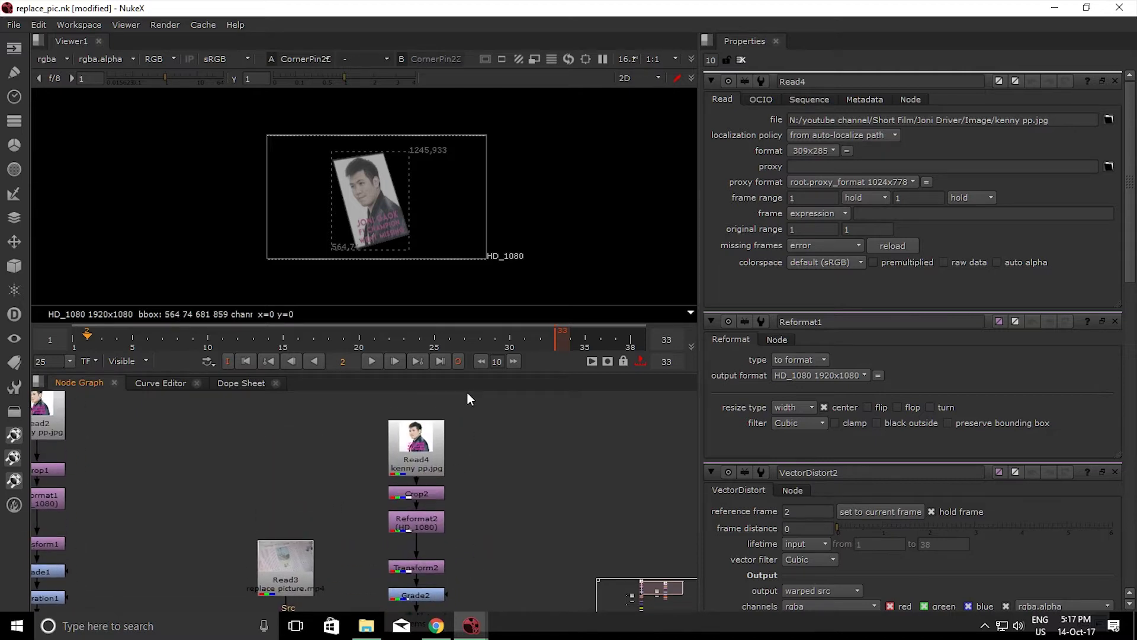
{"action": "left_click_drag", "start_coordinate": [481, 398], "coordinate": [375, 597]}
{"action": "left_click_drag", "start_coordinate": [423, 413], "coordinate": [424, 379]}
{"action": "middle_click_drag", "start_coordinate": [432, 608], "coordinate": [452, 461]}
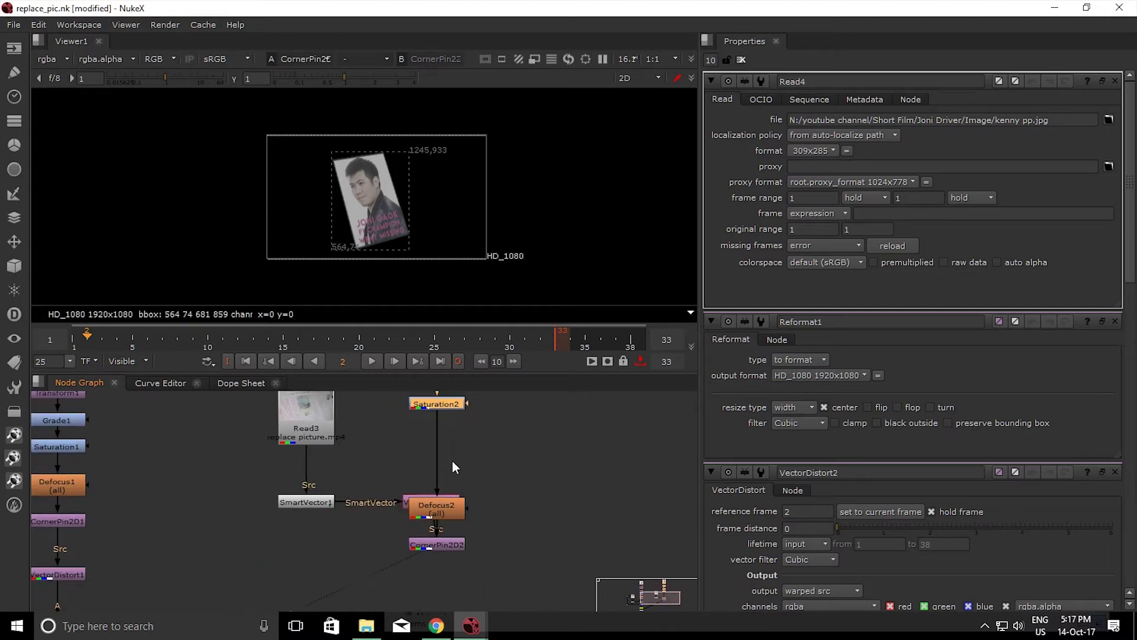
Rearrange the copied Defocus and CornerPin nodes so the VectorDistort sits directly beneath the CornerPin and takes it as Src
{"action": "left_click_drag", "start_coordinate": [453, 525], "coordinate": [576, 540]}
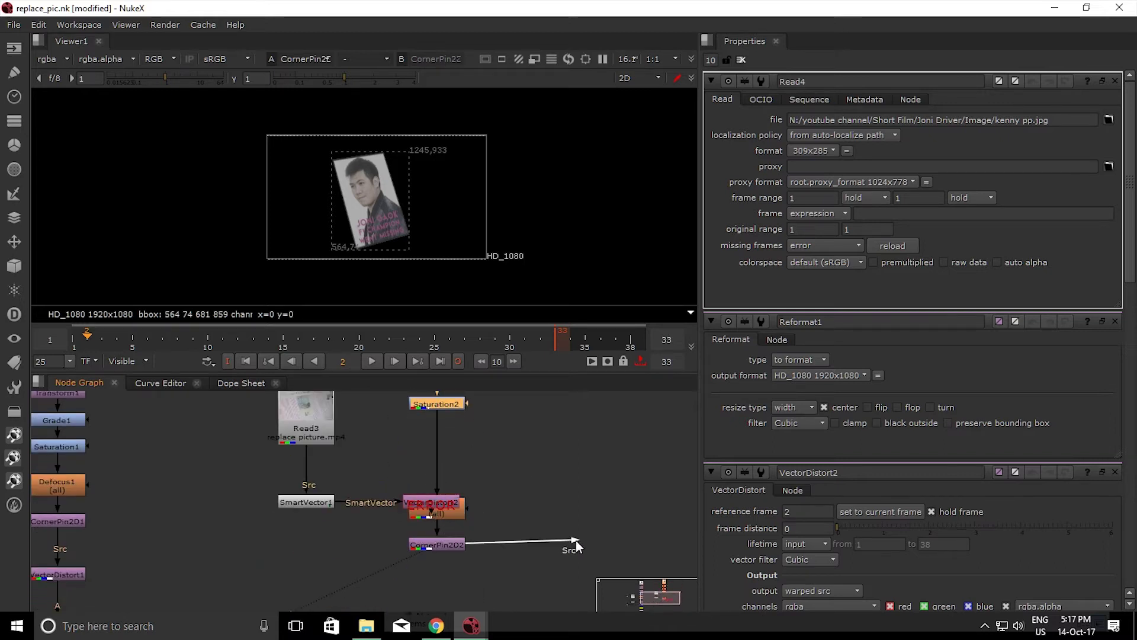
{"action": "left_click_drag", "start_coordinate": [560, 584], "coordinate": [565, 501]}
{"action": "left_click_drag", "start_coordinate": [437, 543], "coordinate": [436, 452]}
{"action": "left_click_drag", "start_coordinate": [551, 496], "coordinate": [443, 443]}
Disable the copied Transform, Grade, Saturation, Defocus and CornerPin nodes, leaving Crop and Reformat enabled
{"action": "middle_click_drag", "start_coordinate": [453, 421], "coordinate": [446, 585]}
{"action": "scroll", "coordinate": [446, 585], "scroll_direction": "up", "scroll_amount": 2}
{"action": "middle_click_drag", "start_coordinate": [436, 461], "coordinate": [435, 542]}
{"action": "left_click", "coordinate": [424, 469]}
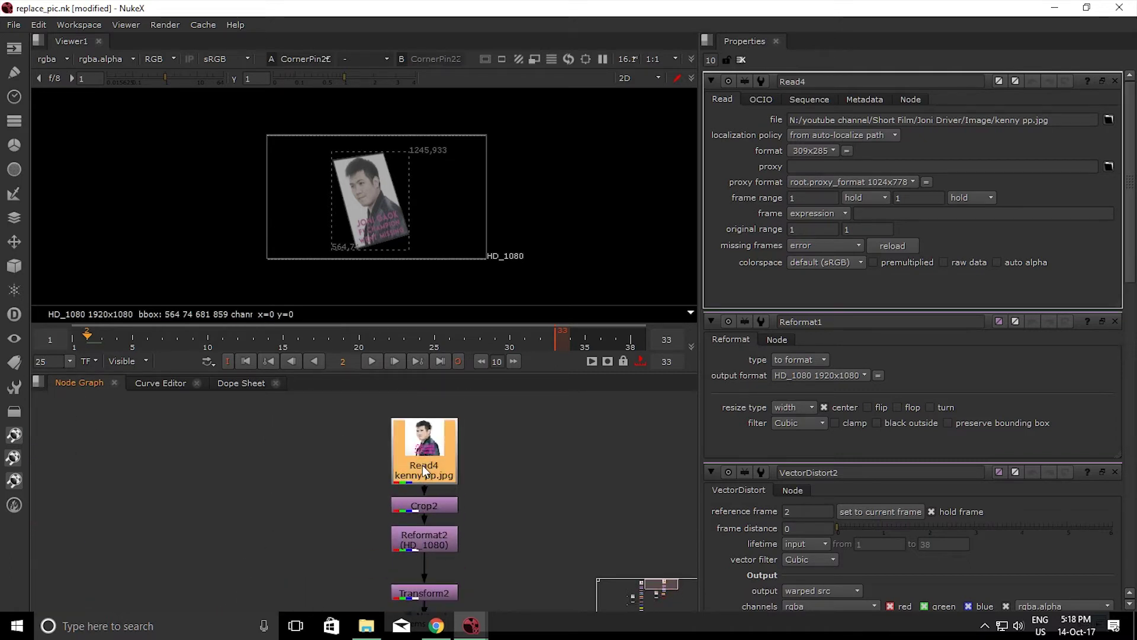
{"action": "left_click", "coordinate": [435, 503]}
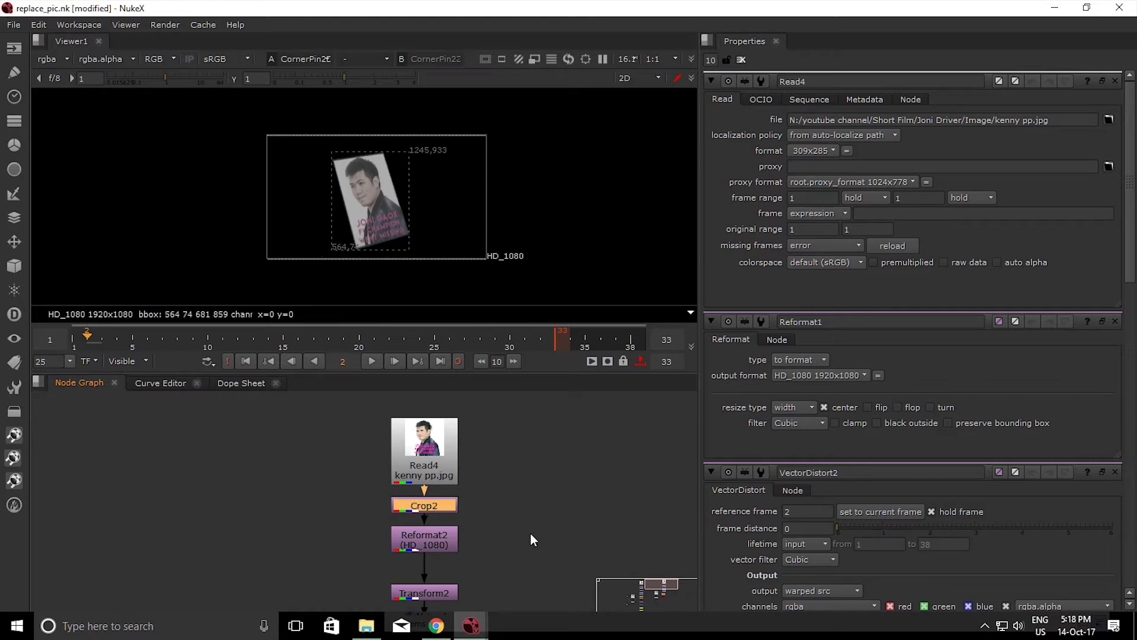
{"action": "scroll", "coordinate": [513, 559], "scroll_direction": "down", "scroll_amount": 2}
{"action": "middle_click_drag", "start_coordinate": [514, 561], "coordinate": [514, 455]}
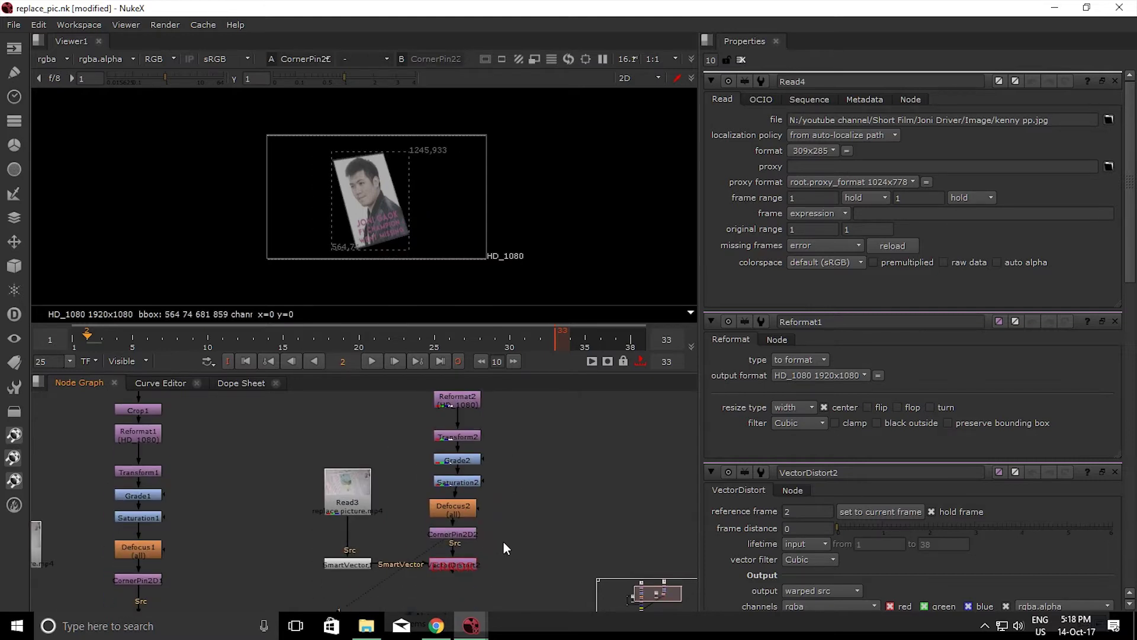
{"action": "left_click_drag", "start_coordinate": [503, 546], "coordinate": [411, 428]}
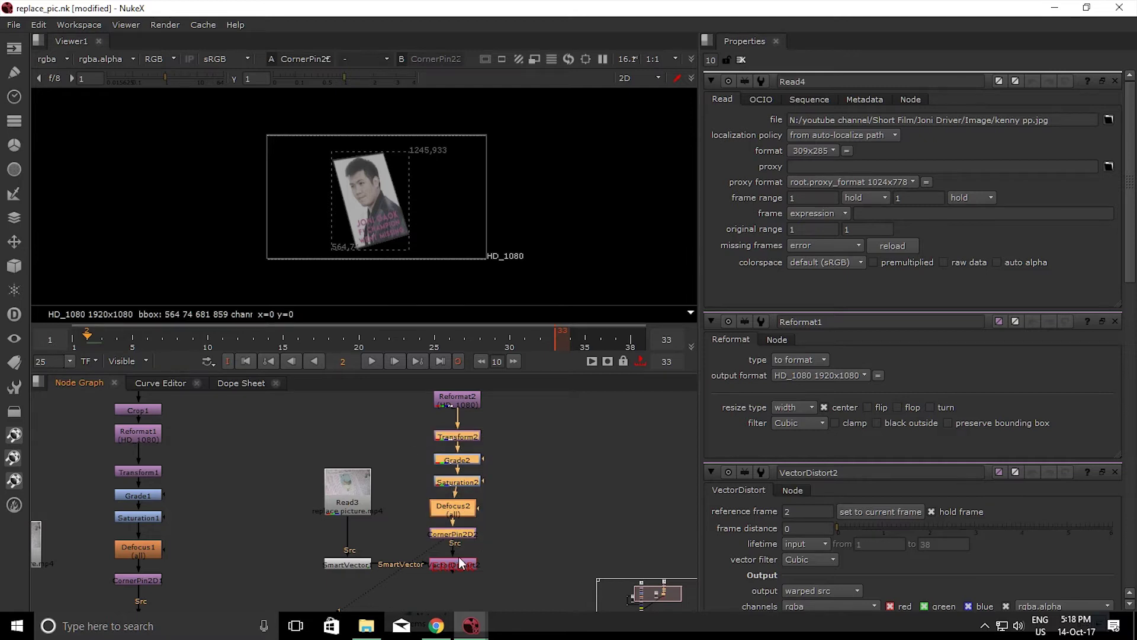
{"action": "key", "text": "d"}
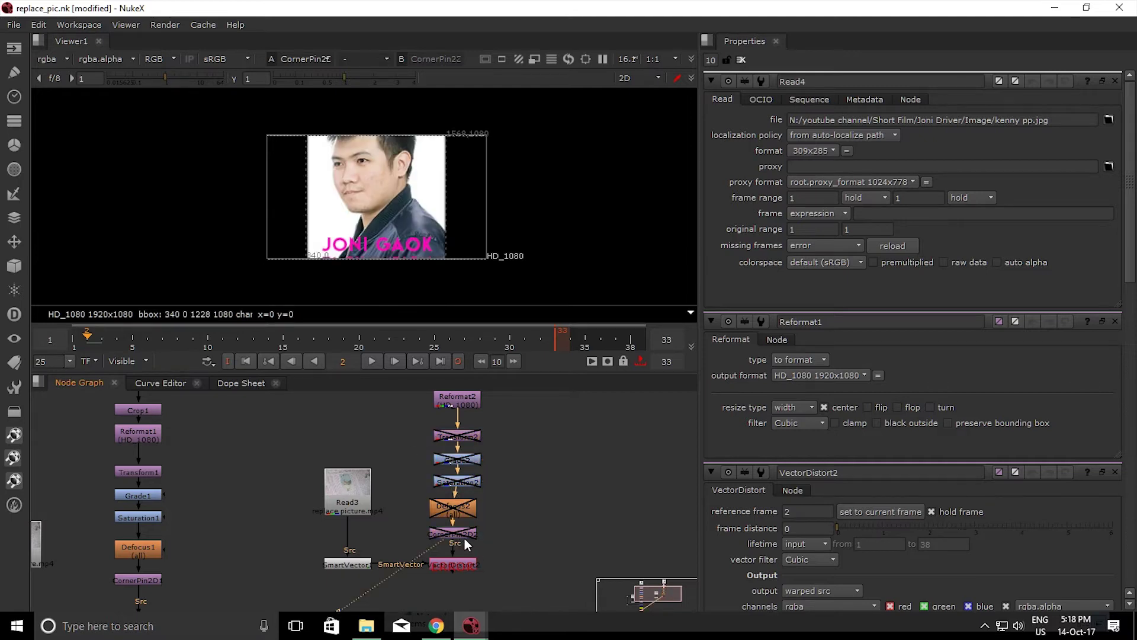
Disable the copied Reformat node and toggle the copied Crop off and on to preview the portrait with and without cropping
{"action": "middle_click_drag", "start_coordinate": [464, 538], "coordinate": [473, 579]}
{"action": "scroll", "coordinate": [474, 546], "scroll_direction": "up", "scroll_amount": 1}
{"action": "middle_click_drag", "start_coordinate": [487, 495], "coordinate": [490, 555]}
{"action": "left_click", "coordinate": [463, 479]}
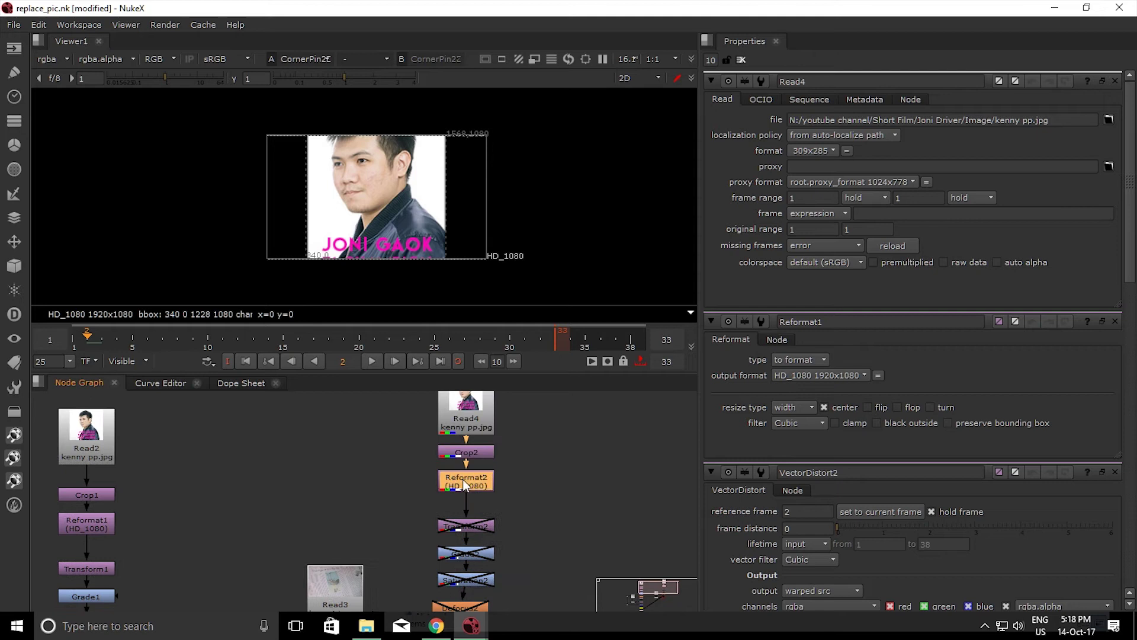
{"action": "key", "text": "d"}
{"action": "left_click", "coordinate": [478, 452]}
{"action": "key", "text": "d"}
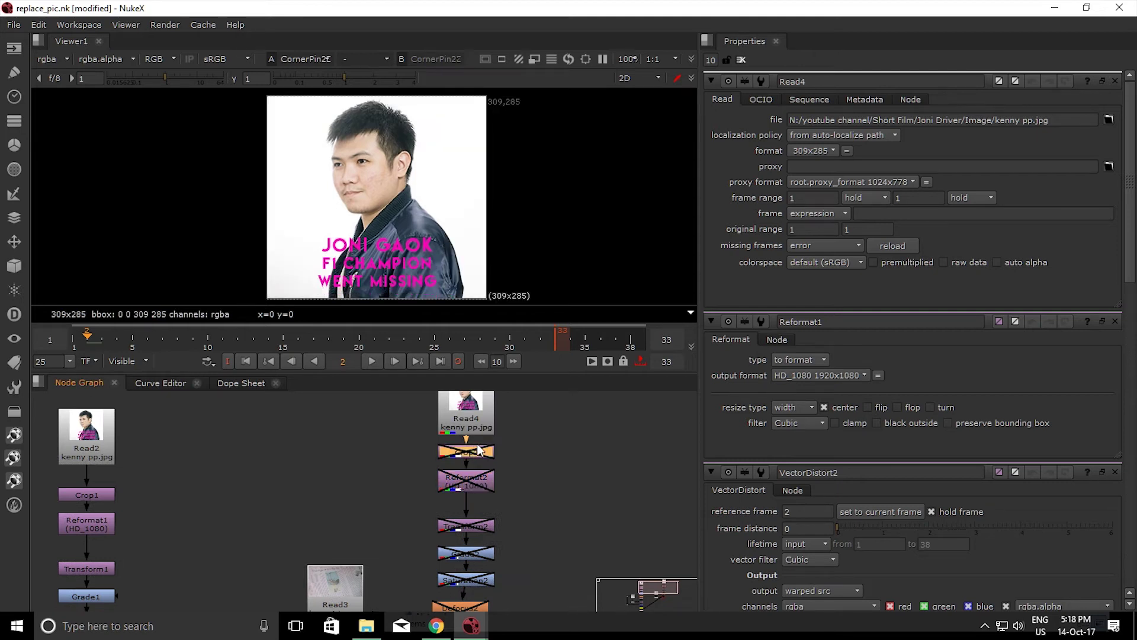
{"action": "key", "text": "d"}
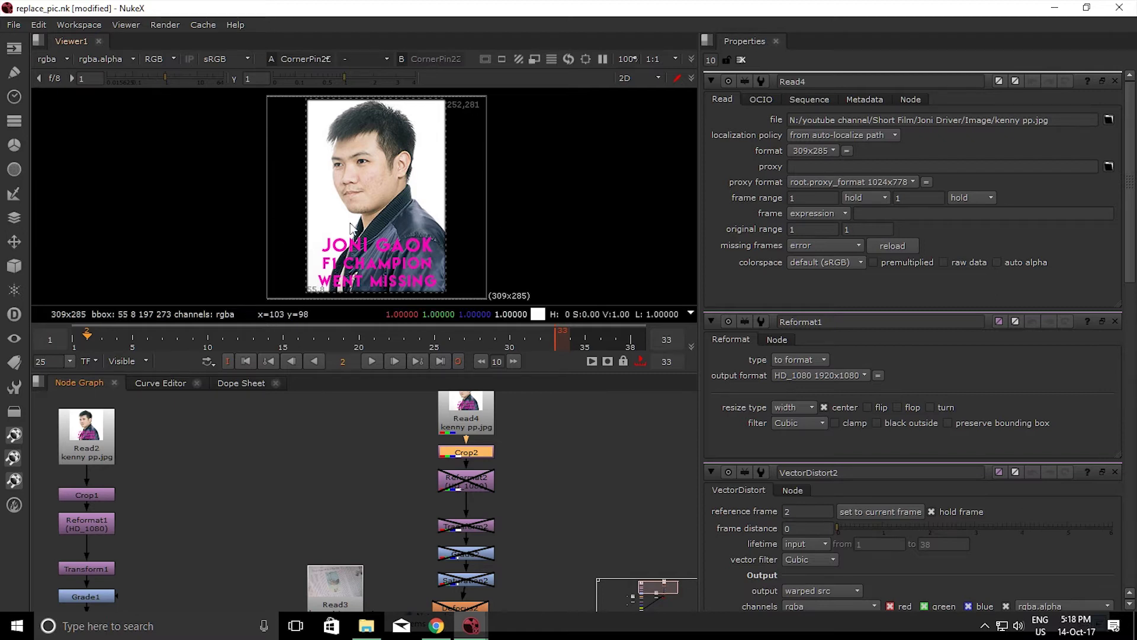
View the newspaper footage, the copied Crop and the copied Reformat in turn, and enable that Reformat
{"action": "left_click", "coordinate": [339, 585]}
{"action": "key", "text": "1"}
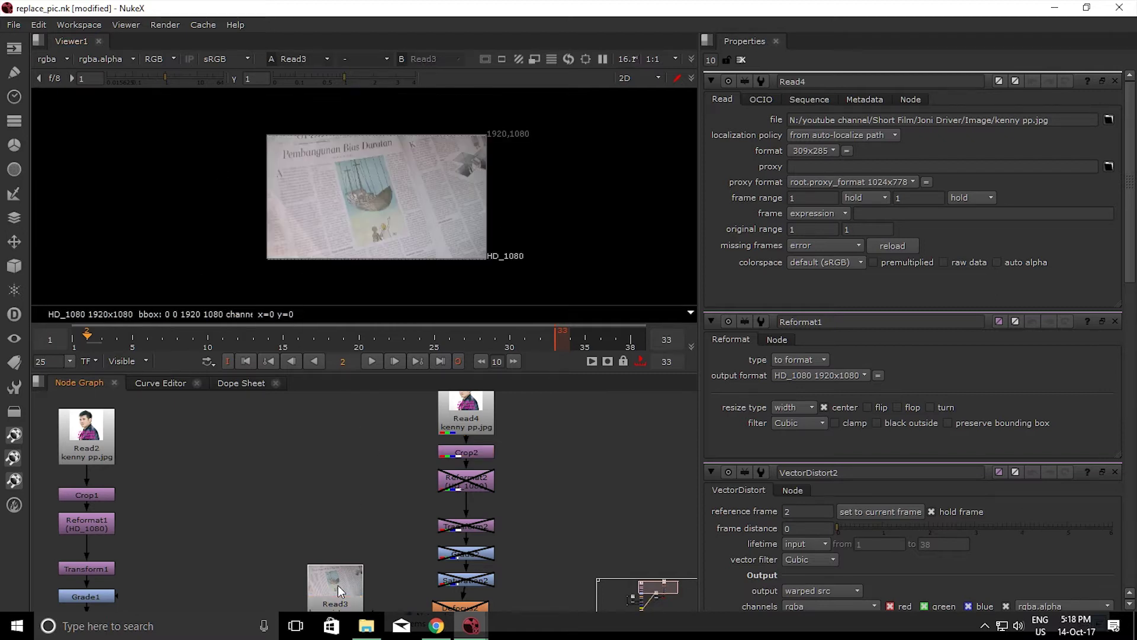
{"action": "scroll", "coordinate": [358, 205], "scroll_direction": "up", "scroll_amount": 2}
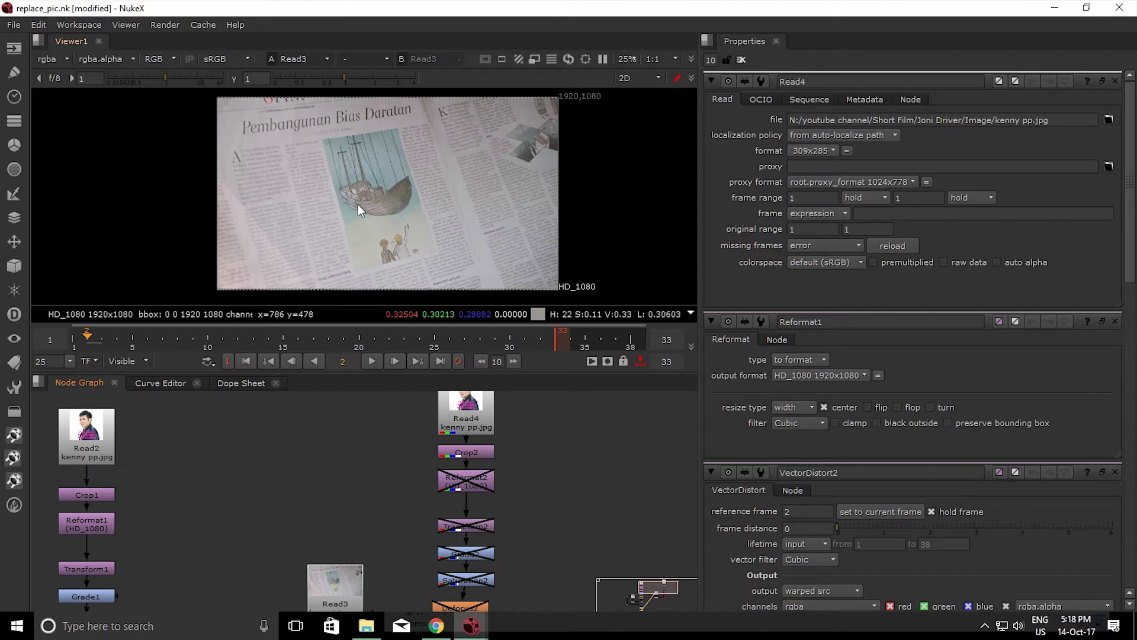
{"action": "left_click", "coordinate": [468, 453]}
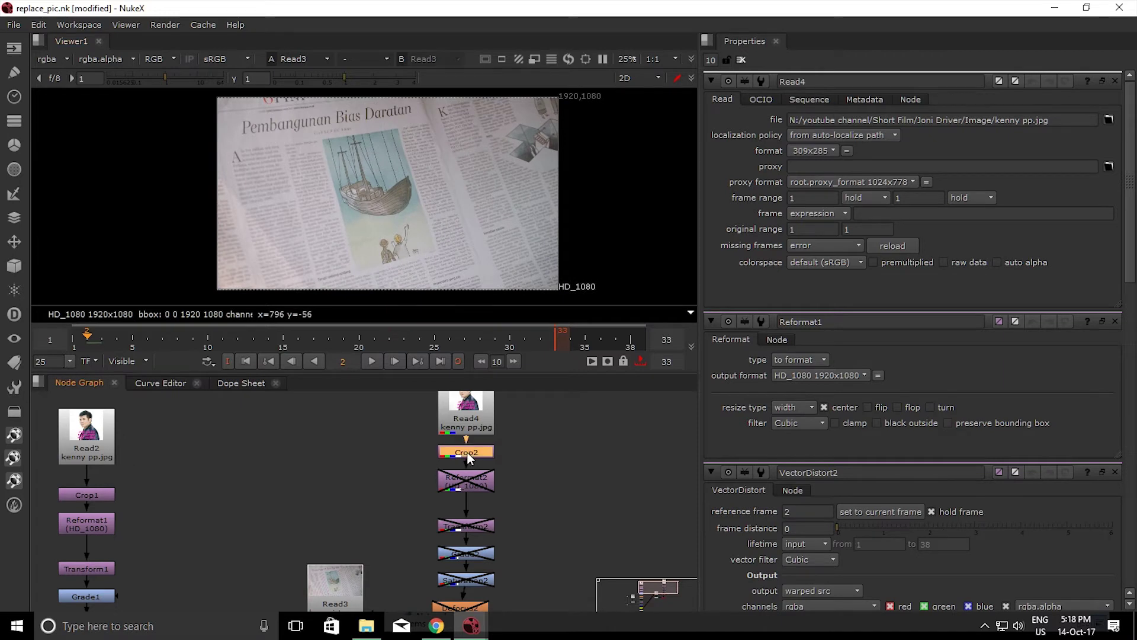
{"action": "key", "text": "1"}
{"action": "left_click", "coordinate": [467, 482]}
{"action": "key", "text": "1"}
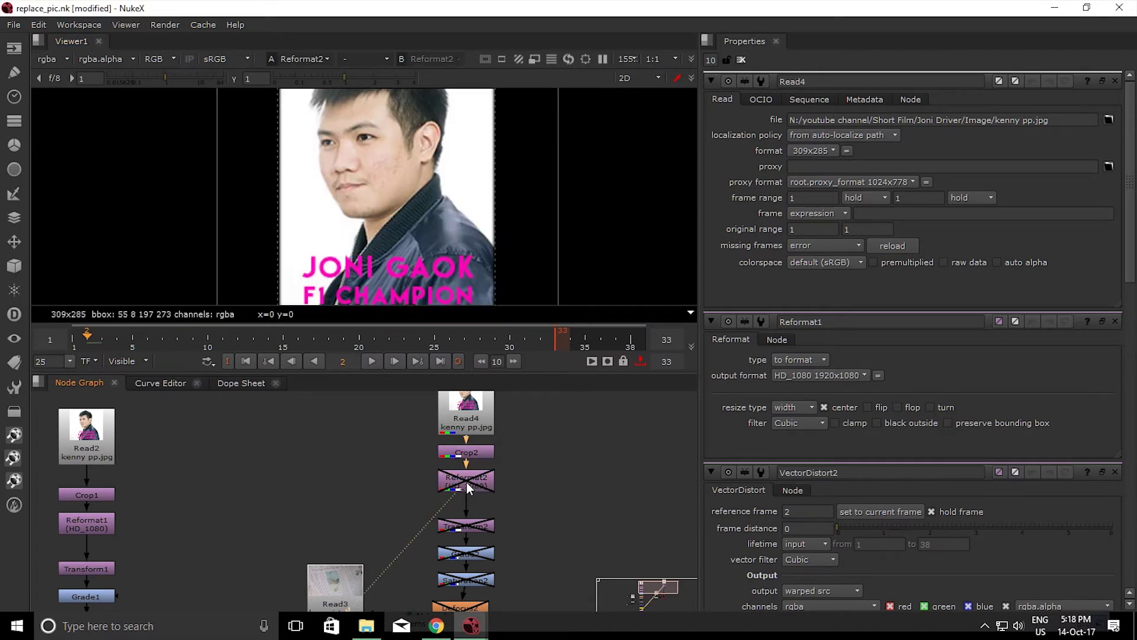
{"action": "key", "text": "d"}
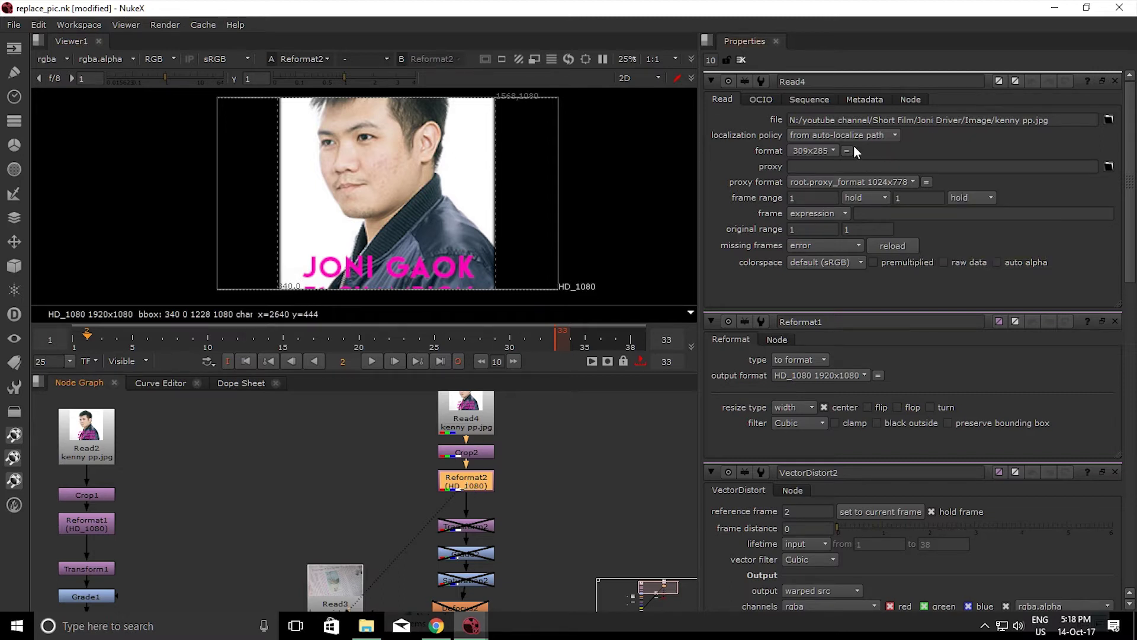
Open the copied Reformat's properties and check its output format options without changing the format
{"action": "double_click", "coordinate": [476, 479]}
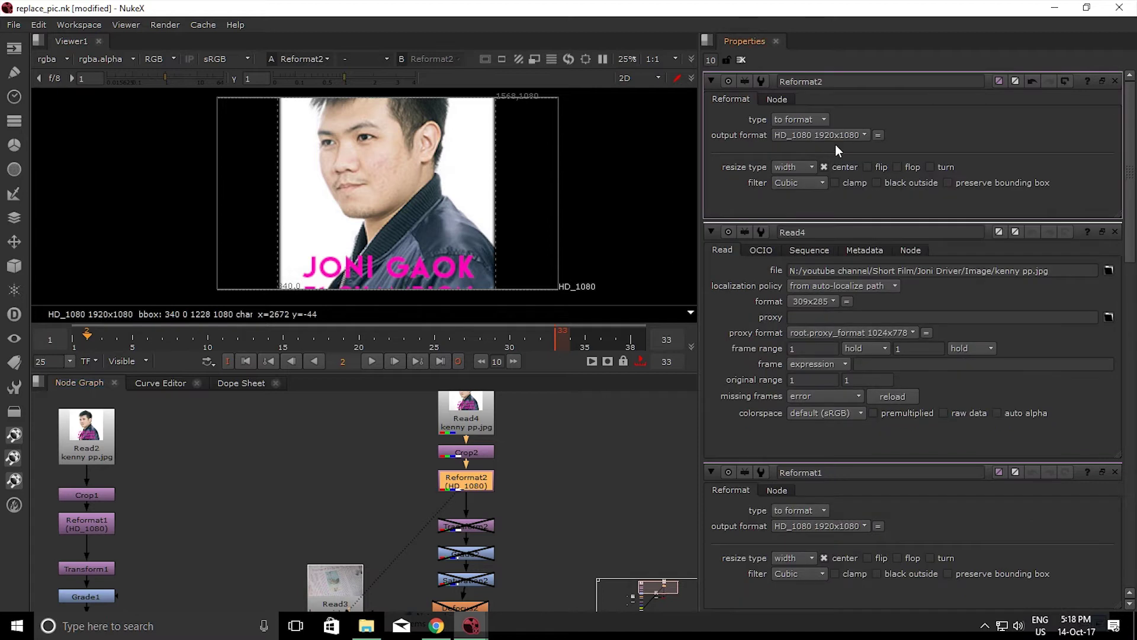
{"action": "left_click", "coordinate": [834, 139]}
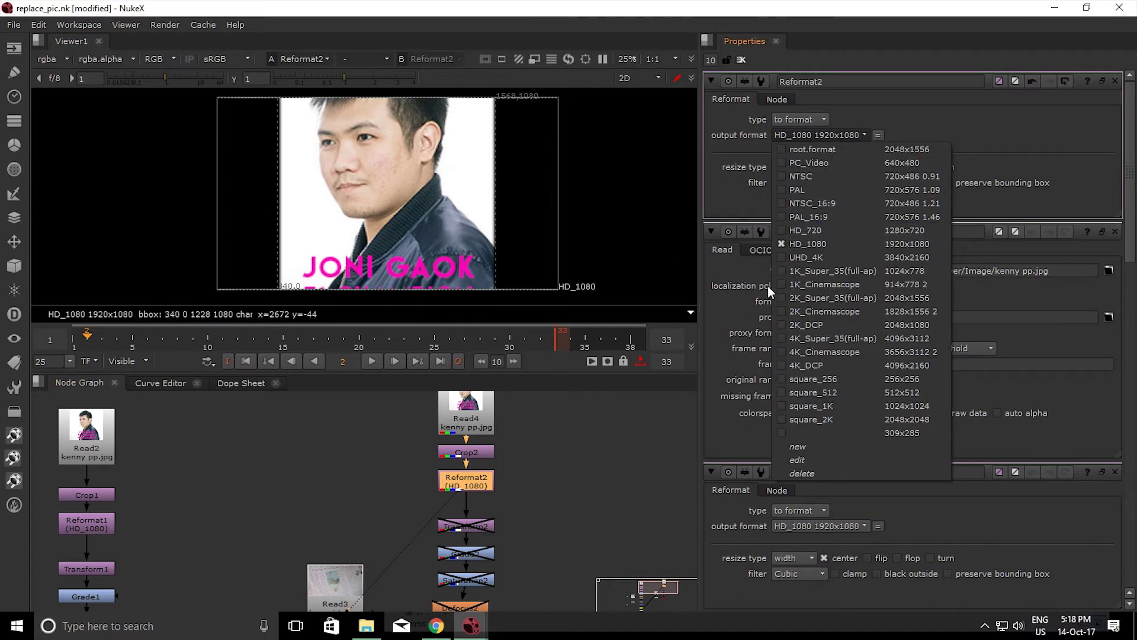
{"action": "left_click", "coordinate": [961, 126]}
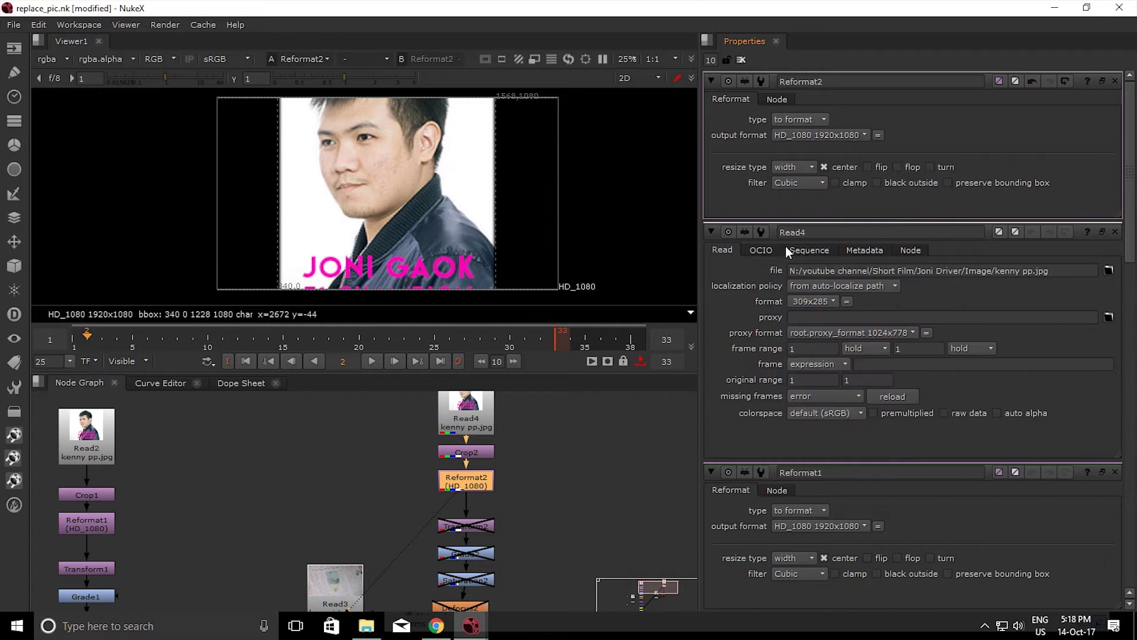
Enable the copied Transform and Grade nodes, viewing the newspaper footage in between to compare its look with the portrait
{"action": "left_click", "coordinate": [475, 527]}
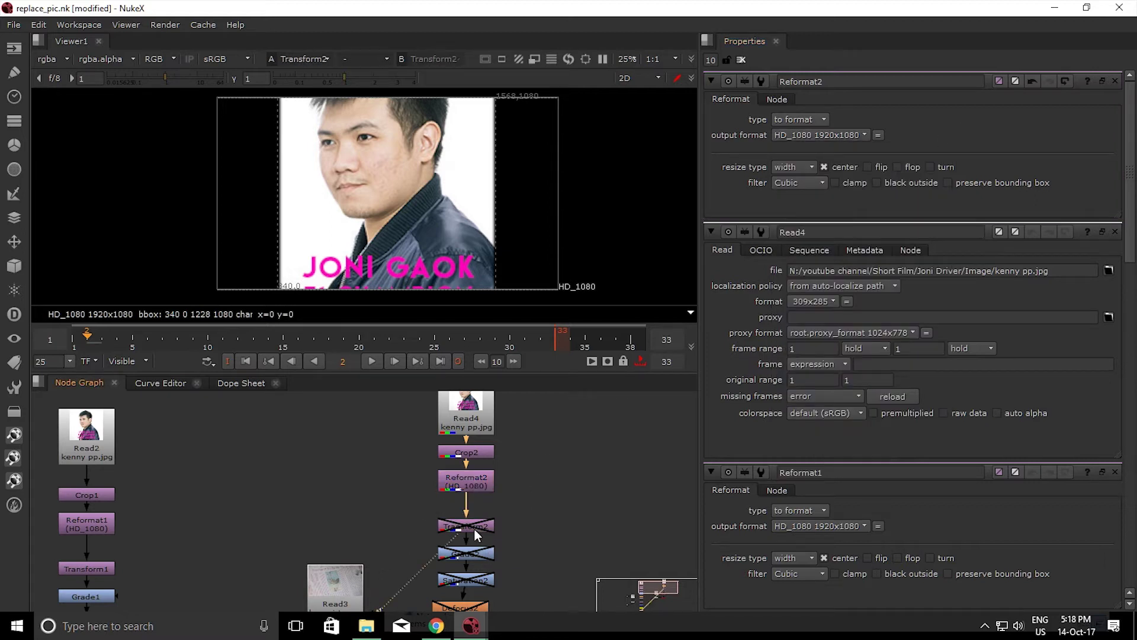
{"action": "key", "text": "d"}
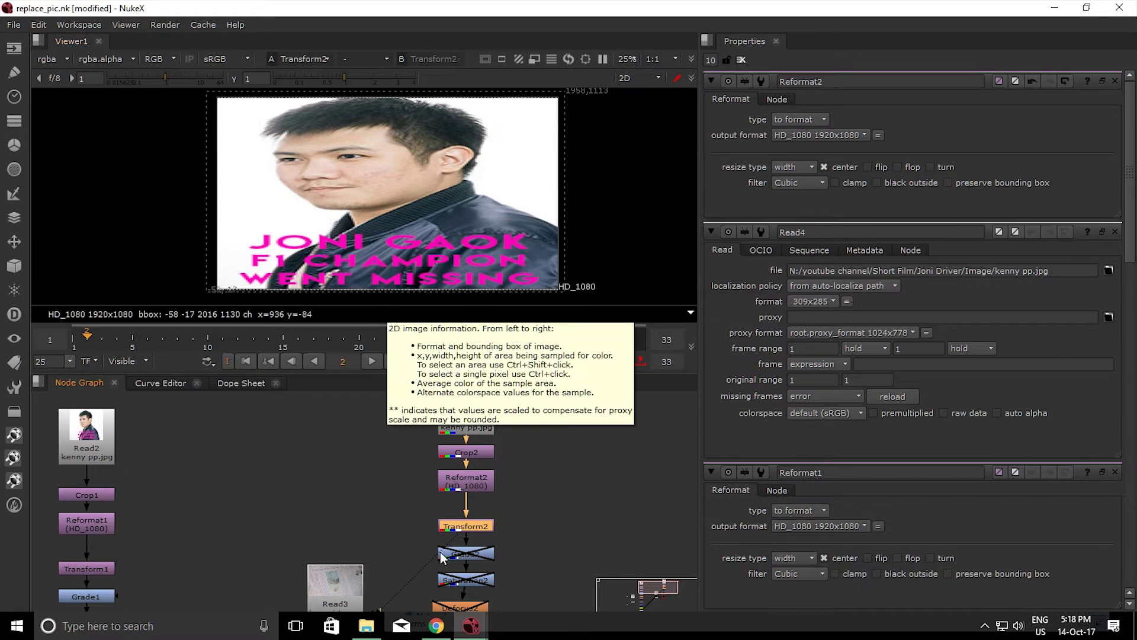
{"action": "middle_click_drag", "start_coordinate": [425, 554], "coordinate": [413, 500]}
{"action": "left_click", "coordinate": [320, 537]}
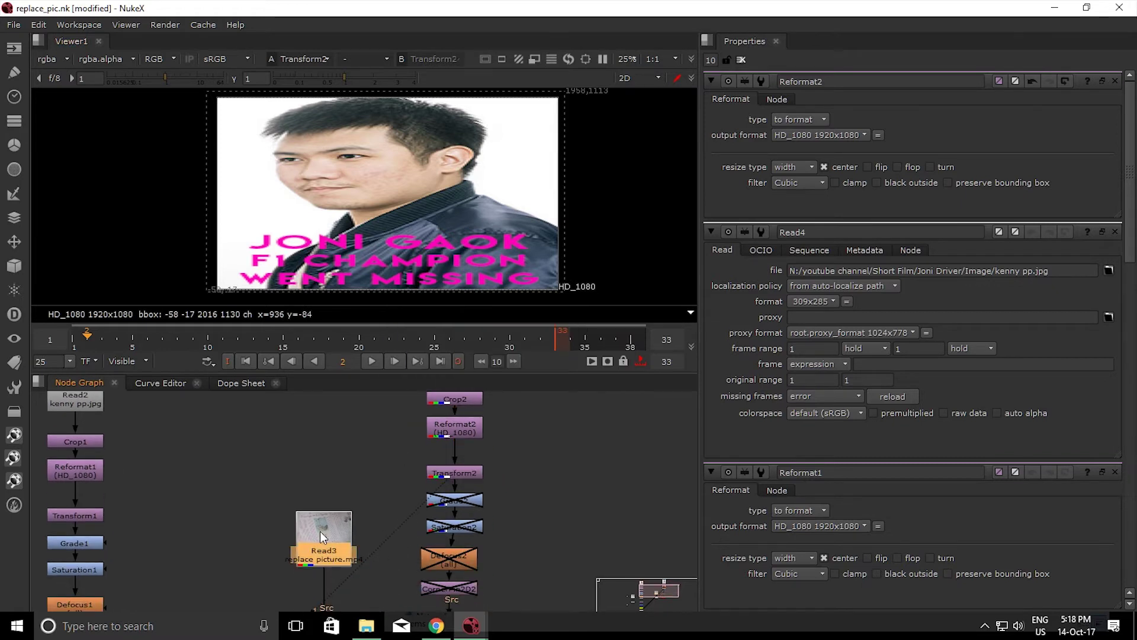
{"action": "key", "text": "1"}
{"action": "left_click", "coordinate": [460, 505]}
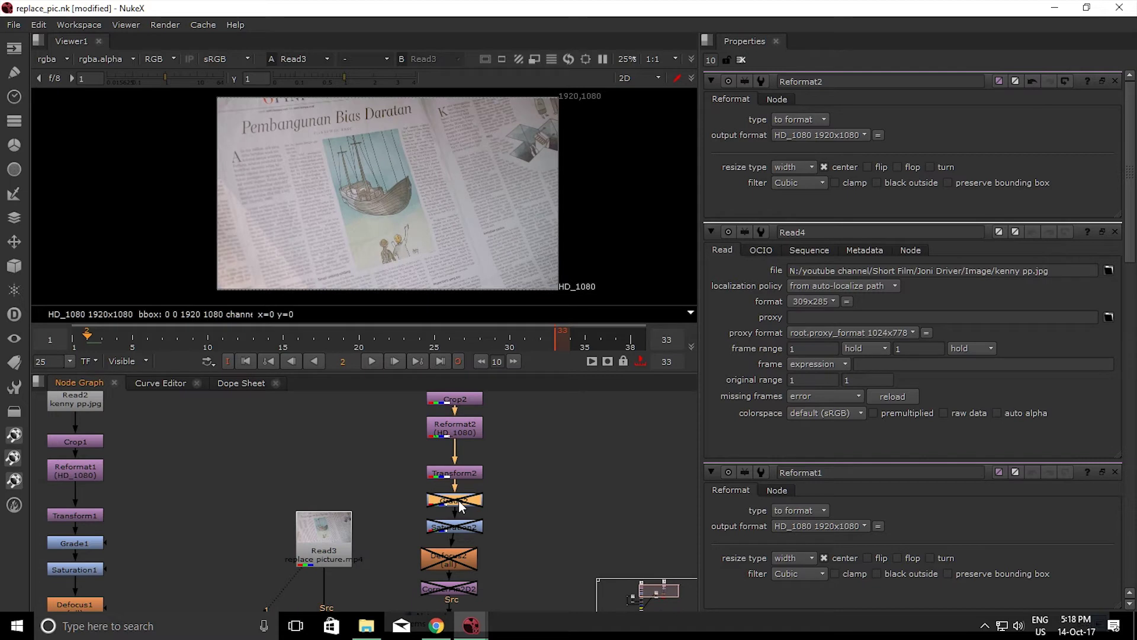
{"action": "key", "text": "1"}
{"action": "left_click", "coordinate": [464, 500]}
{"action": "key", "text": "d"}
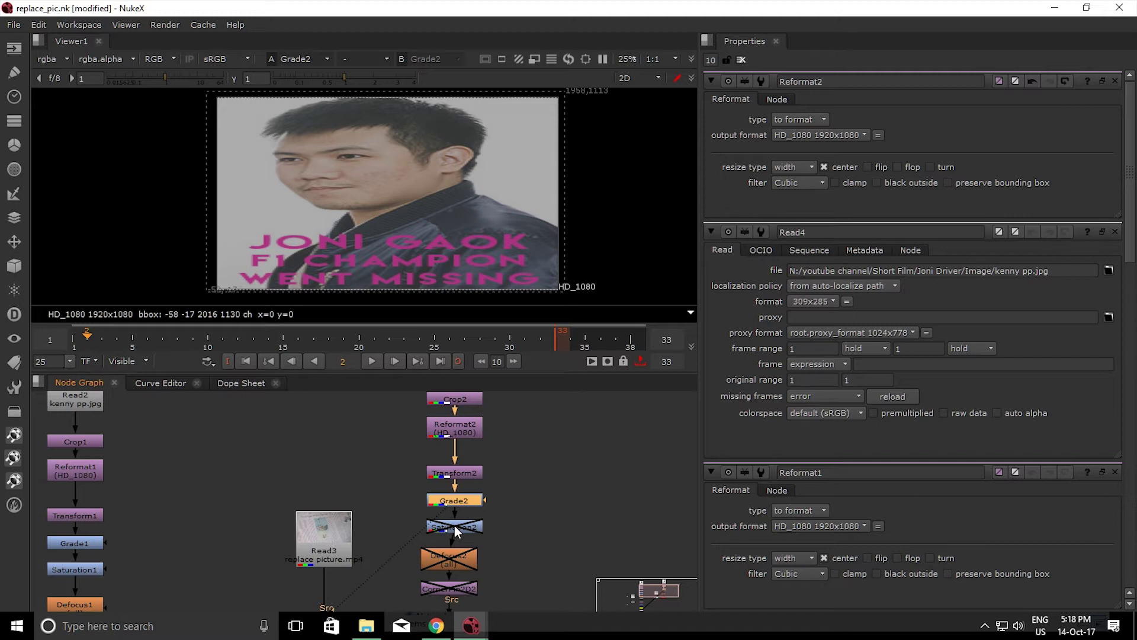
View and enable the copied Saturation and Defocus nodes below the Grade
{"action": "left_click", "coordinate": [457, 527]}
{"action": "key", "text": "1"}
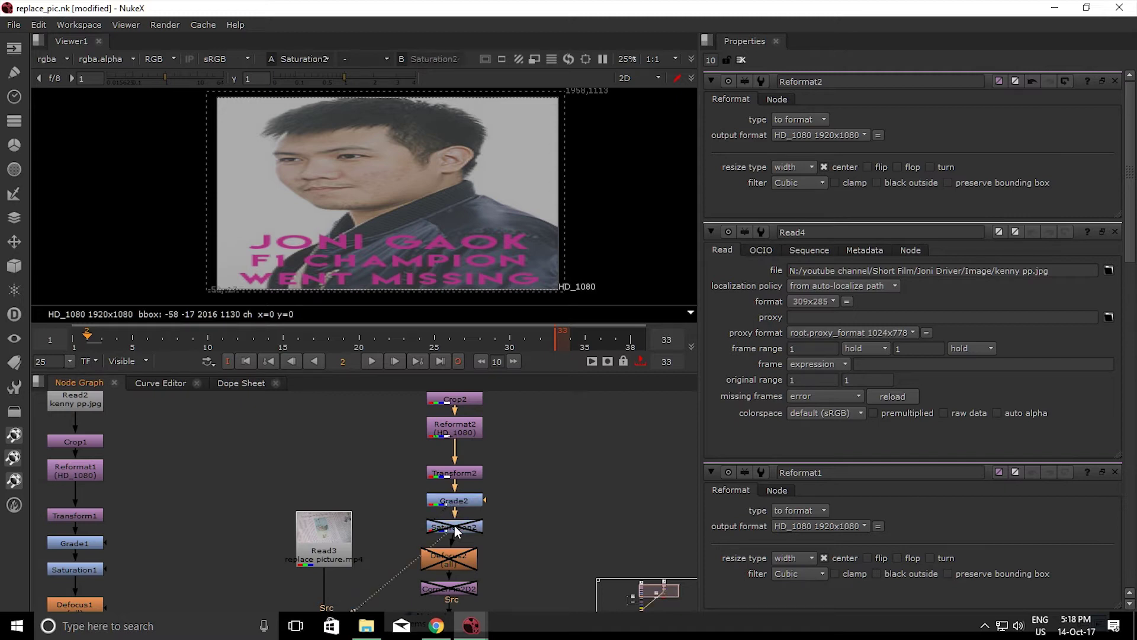
{"action": "left_click", "coordinate": [469, 528]}
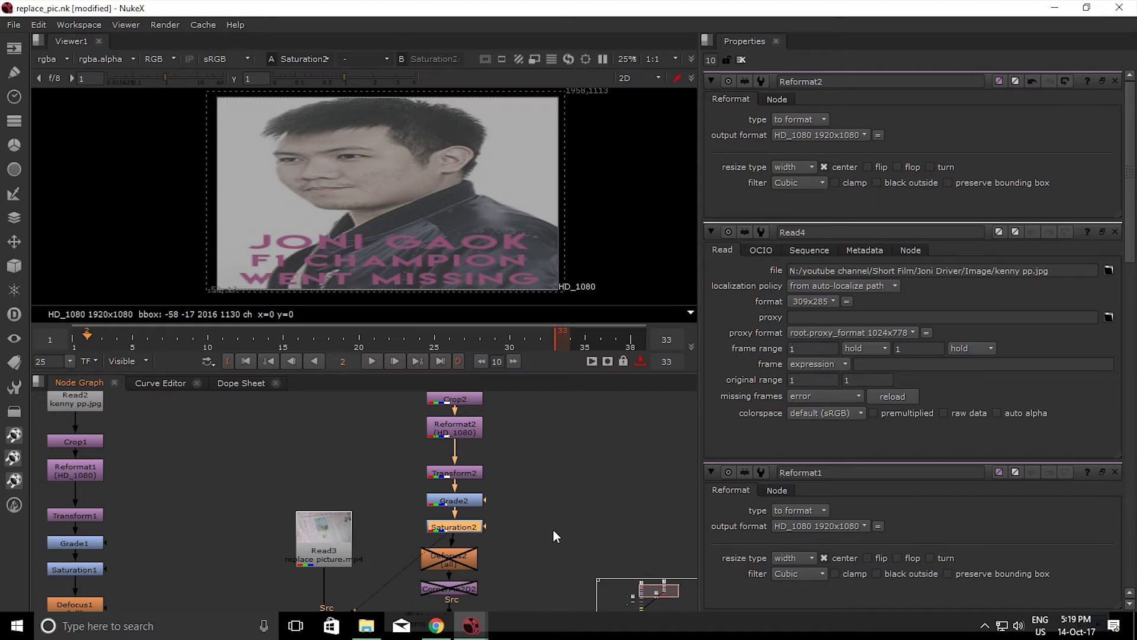
{"action": "middle_click_drag", "start_coordinate": [553, 529], "coordinate": [545, 481]}
{"action": "left_click", "coordinate": [462, 492]}
{"action": "key", "text": "1"}
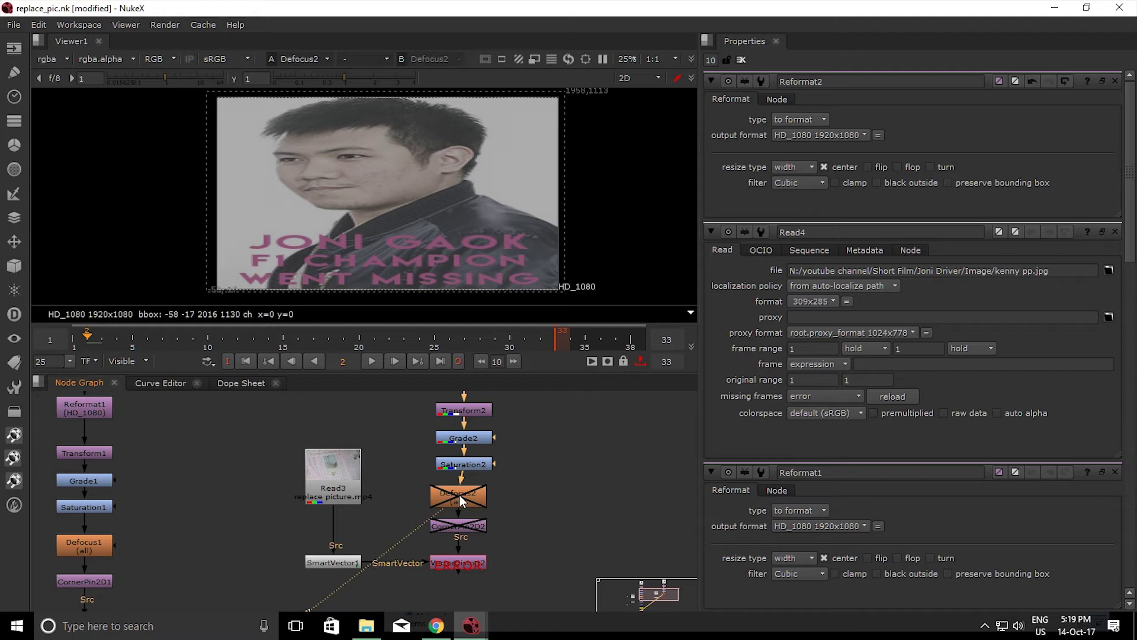
{"action": "left_click", "coordinate": [459, 495]}
{"action": "key", "text": "d"}
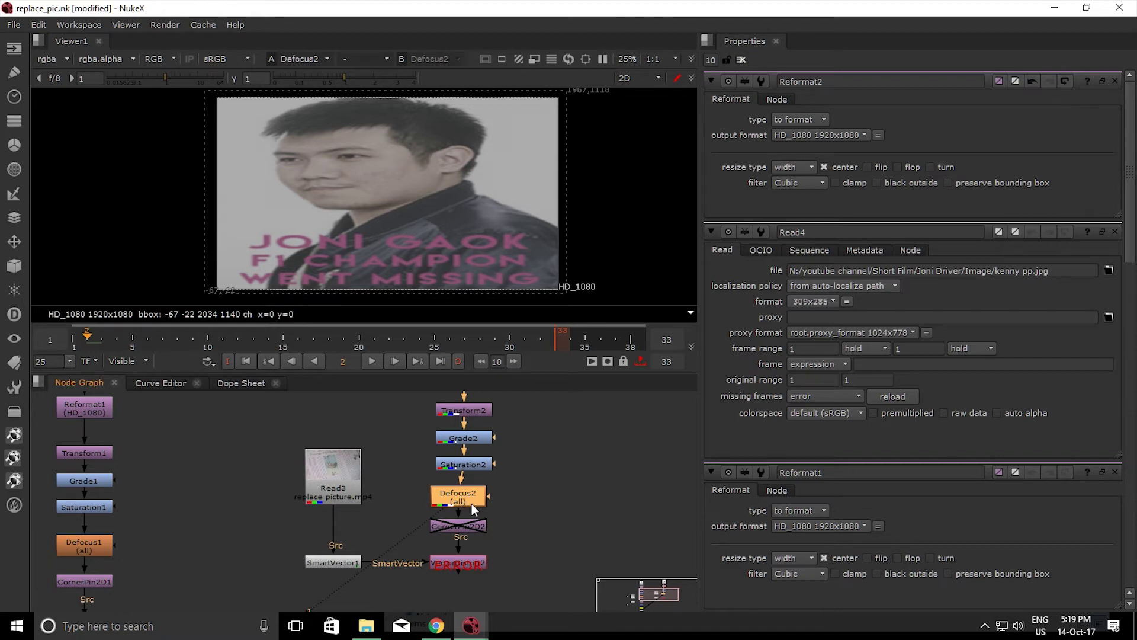
View the copied CornerPin and enable it to place the portrait over the printed picture's position
{"action": "left_click", "coordinate": [461, 525]}
{"action": "key", "text": "1"}
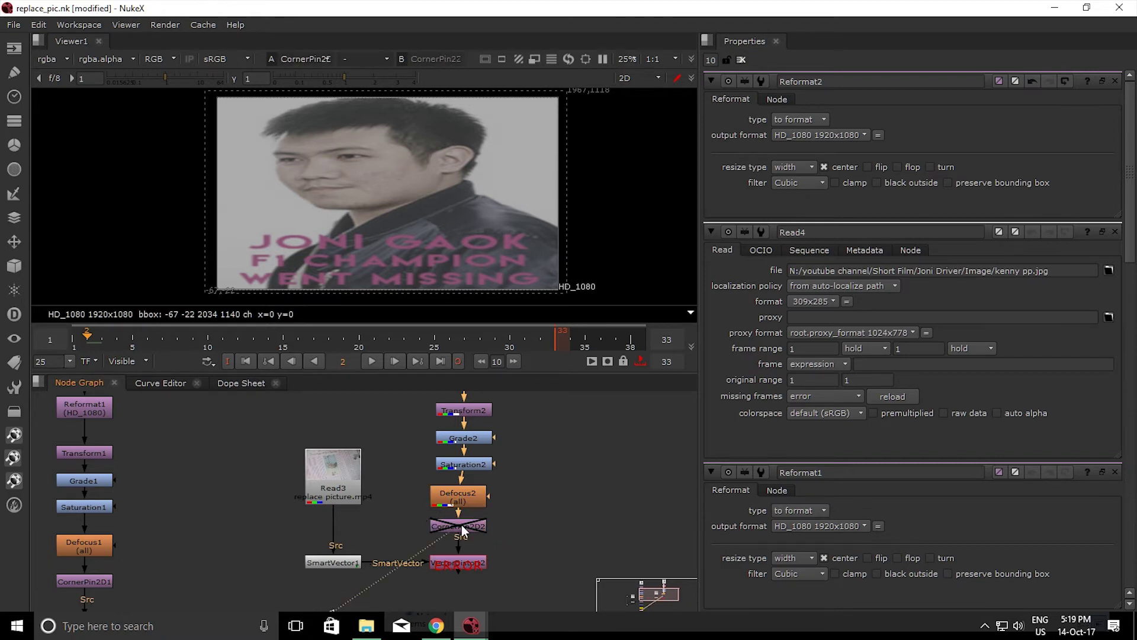
{"action": "key", "text": "d"}
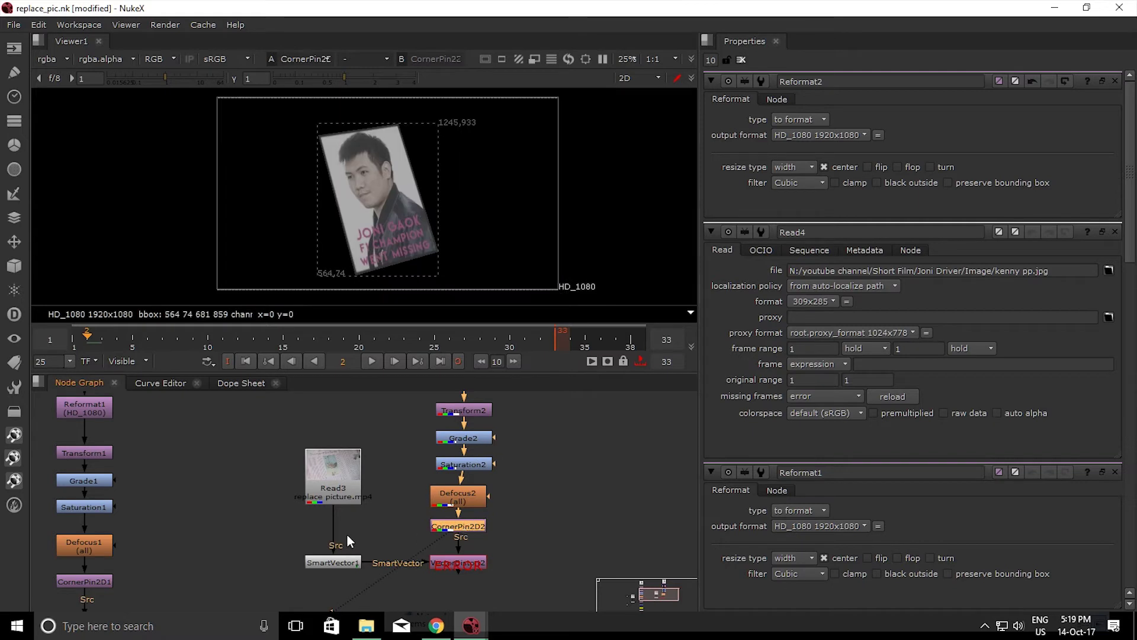
Compare the newspaper footage with the output of the VectorDistort in the new branch
{"action": "left_click", "coordinate": [330, 480]}
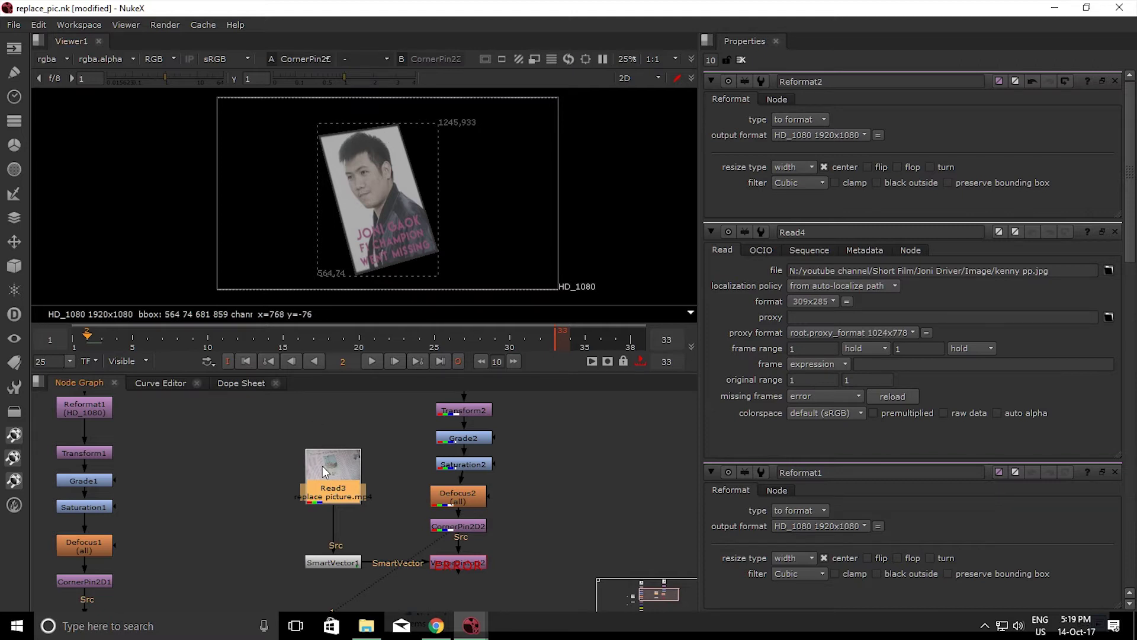
{"action": "key", "text": "1"}
{"action": "left_click", "coordinate": [344, 485]}
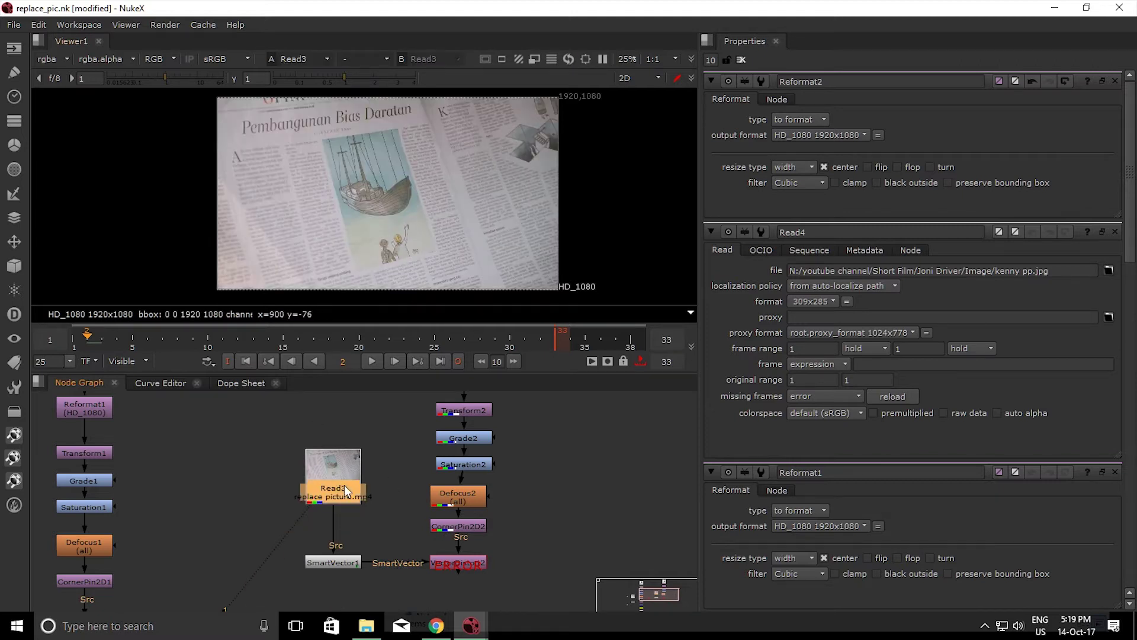
{"action": "left_click", "coordinate": [470, 567]}
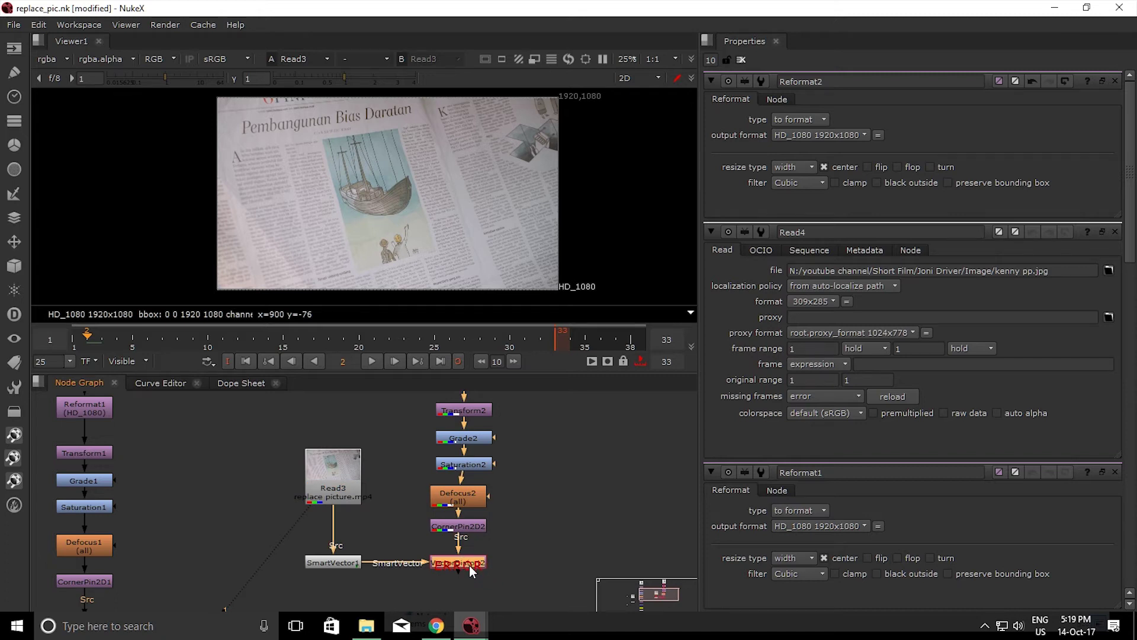
{"action": "key", "text": "1"}
{"action": "middle_click_drag", "start_coordinate": [547, 559], "coordinate": [550, 514]}
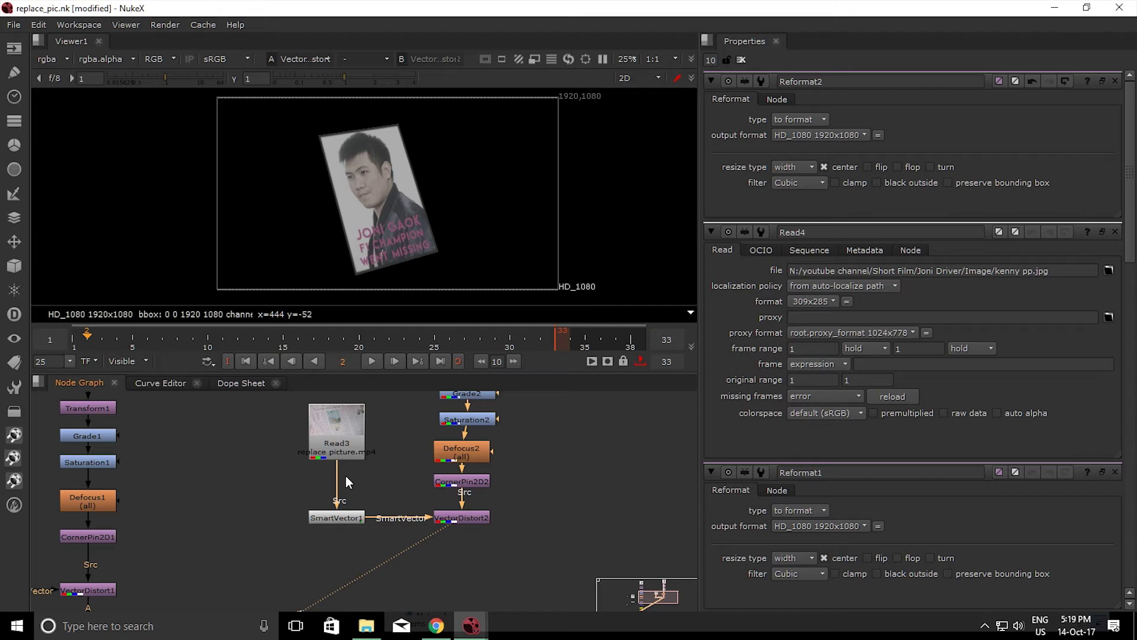
Check how the original branch's Merge is wired and add a new Merge node below the new branch's VectorDistort
{"action": "middle_click_drag", "start_coordinate": [270, 529], "coordinate": [384, 453]}
{"action": "scroll", "coordinate": [332, 509], "scroll_direction": "down", "scroll_amount": 2}
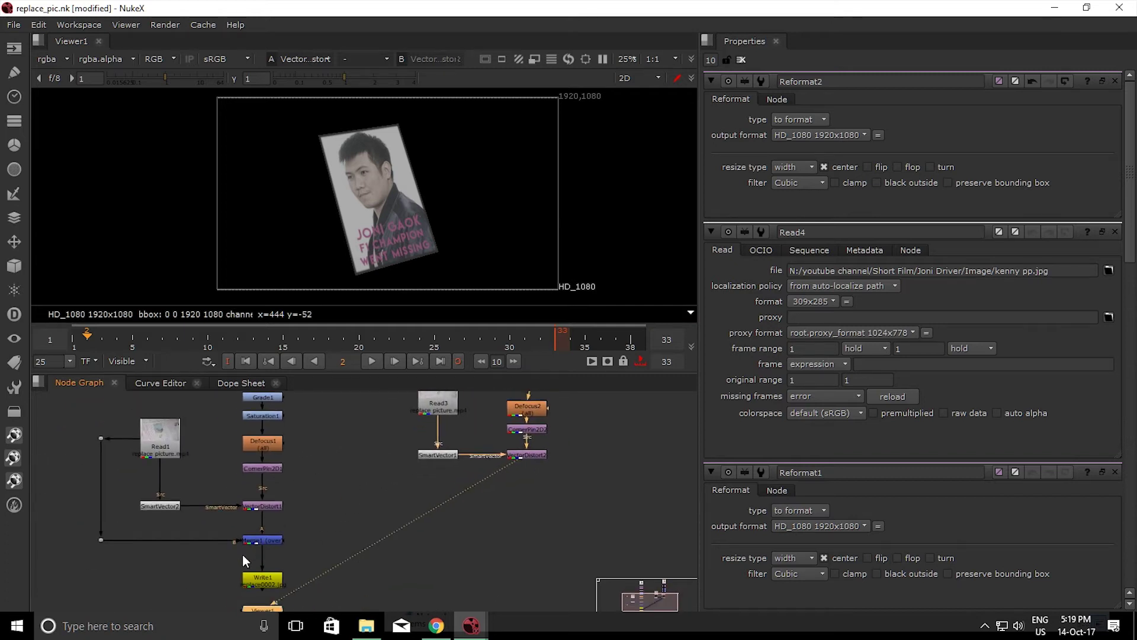
{"action": "left_click", "coordinate": [264, 541]}
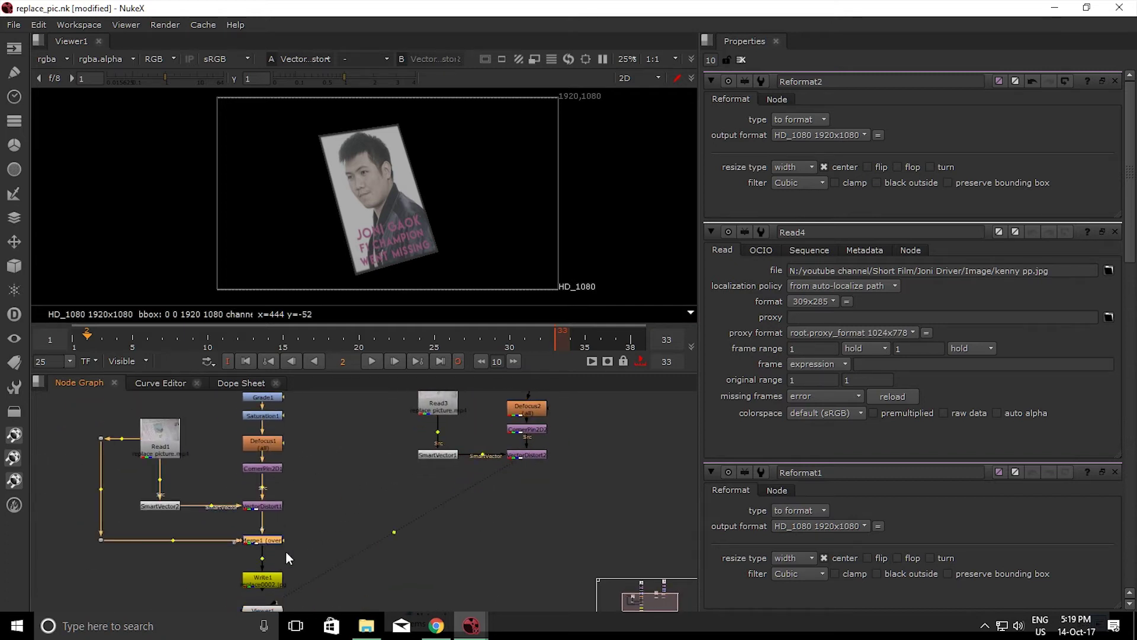
{"action": "left_click", "coordinate": [553, 518]}
{"action": "key", "text": "m"}
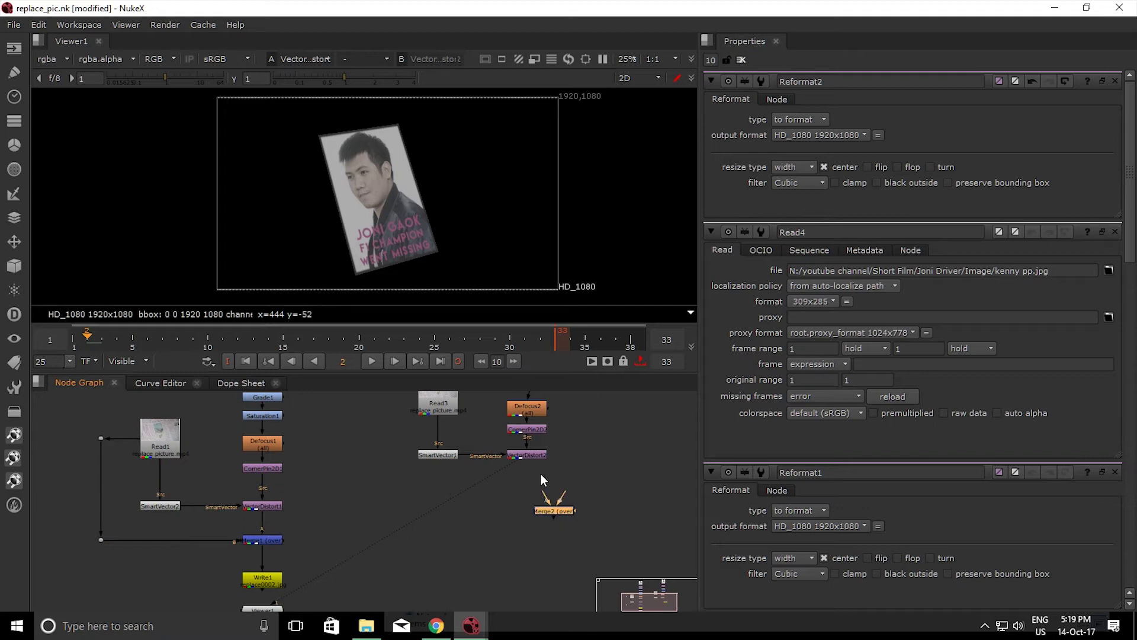
Connect the new Merge's B input to the newspaper Read and its A input to the VectorDistort, and view the composite
{"action": "scroll", "coordinate": [561, 491], "scroll_direction": "up", "scroll_amount": 3}
{"action": "middle_click_drag", "start_coordinate": [561, 498], "coordinate": [510, 560]}
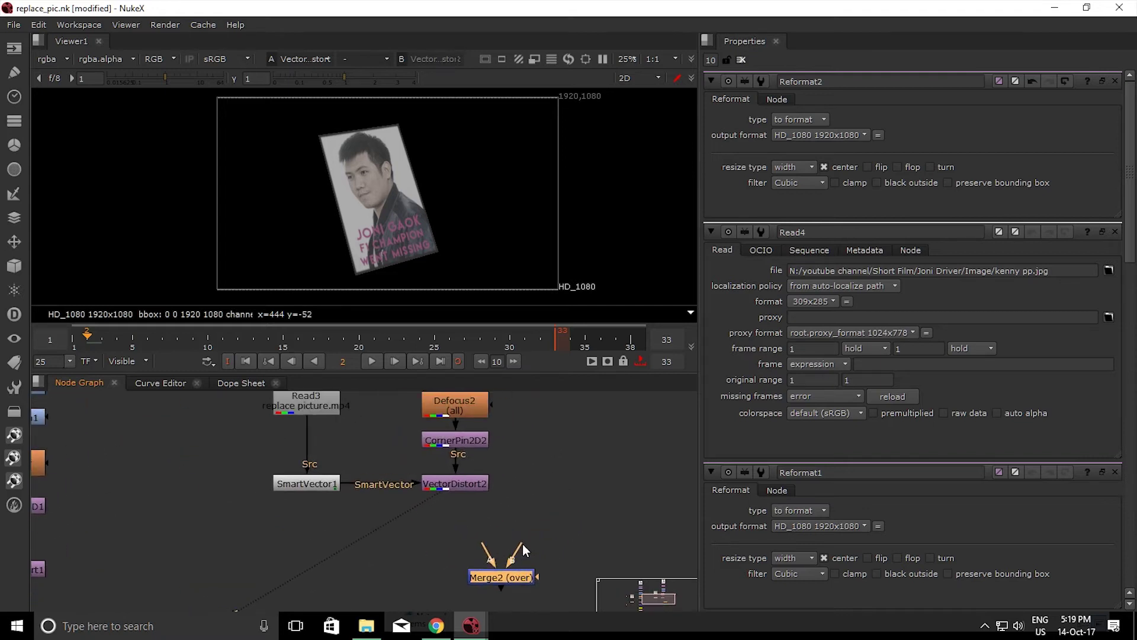
{"action": "left_click_drag", "start_coordinate": [521, 544], "coordinate": [303, 404]}
{"action": "left_click_drag", "start_coordinate": [440, 487], "coordinate": [442, 487]}
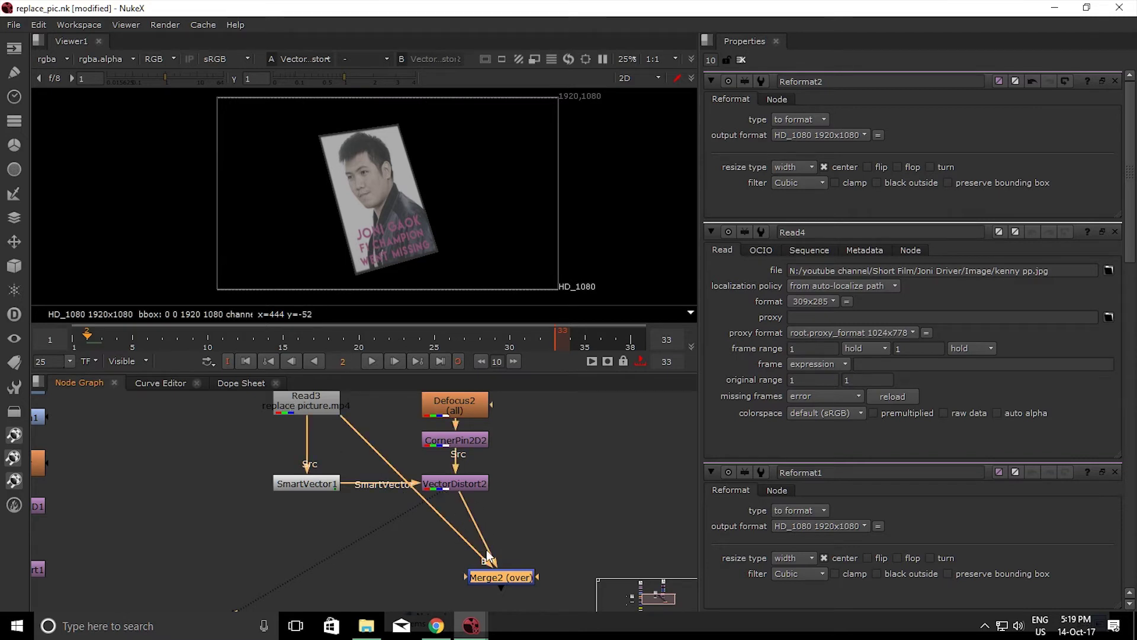
{"action": "left_click_drag", "start_coordinate": [495, 577], "coordinate": [440, 552]}
{"action": "key", "text": "1"}
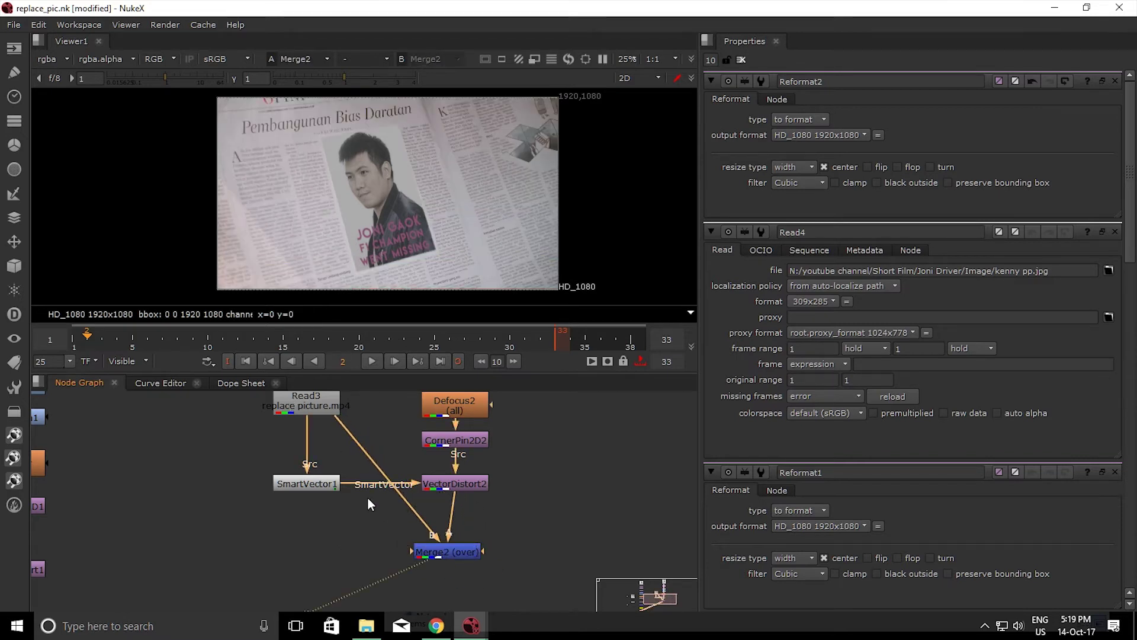
Route the Merge's B connection around the SmartVector with two dots and align the Merge beneath the VectorDistort
{"action": "key", "text": "ctrl"}
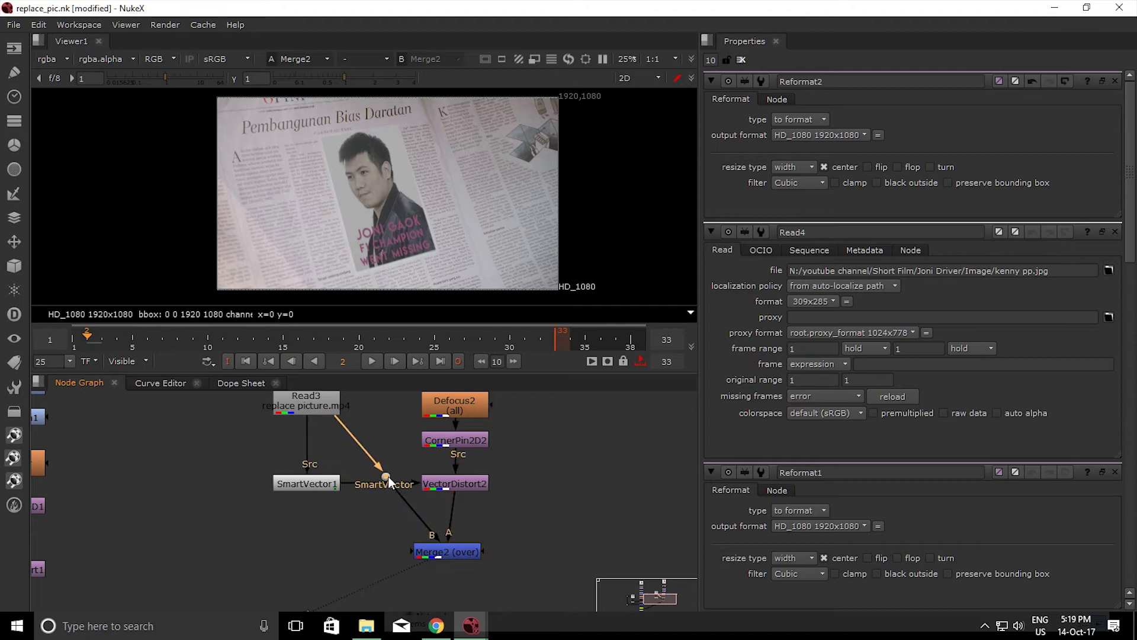
{"action": "left_click_drag", "start_coordinate": [388, 478], "coordinate": [186, 549], "text": "ctrl"}
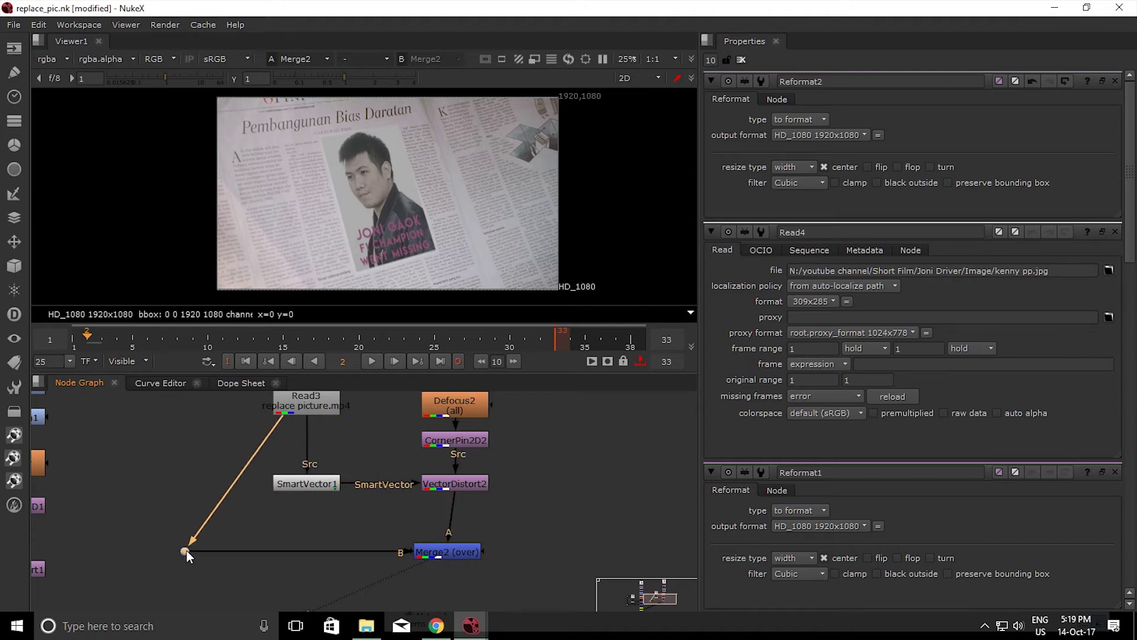
{"action": "middle_click_drag", "start_coordinate": [221, 487], "coordinate": [281, 532]}
{"action": "key", "text": "ctrl"}
{"action": "left_click_drag", "start_coordinate": [294, 525], "coordinate": [243, 426], "text": "ctrl"}
{"action": "middle_click_drag", "start_coordinate": [435, 510], "coordinate": [339, 464]}
{"action": "left_click_drag", "start_coordinate": [420, 546], "coordinate": [427, 544]}
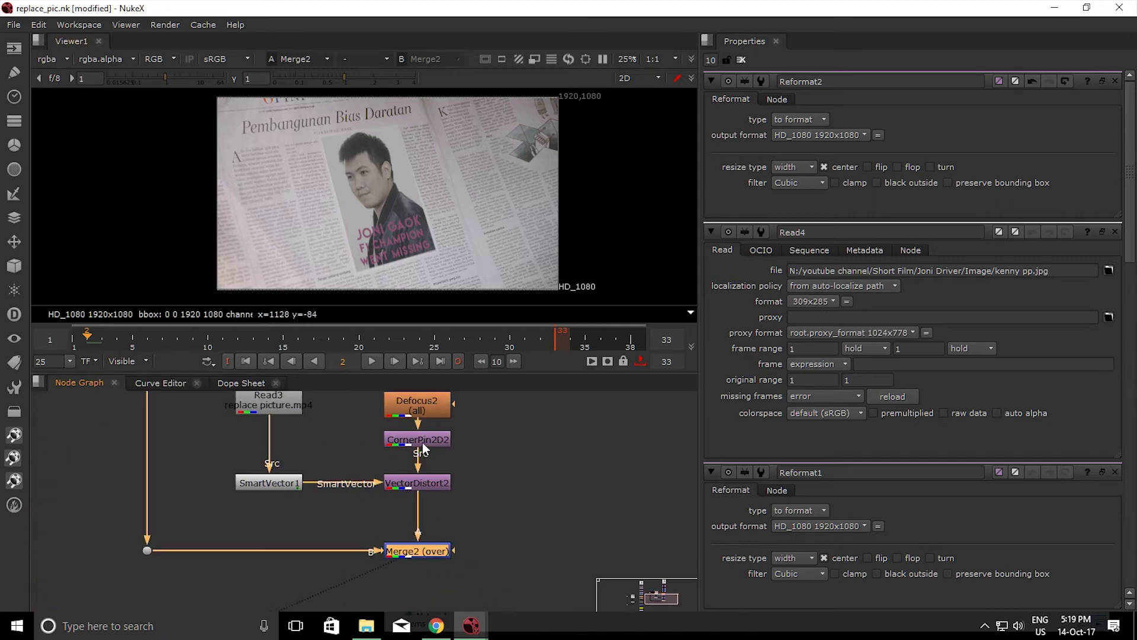
Disable the CornerPin2D in the new branch and check the composite at frame 3
{"action": "middle_click_drag", "start_coordinate": [414, 482], "coordinate": [425, 543]}
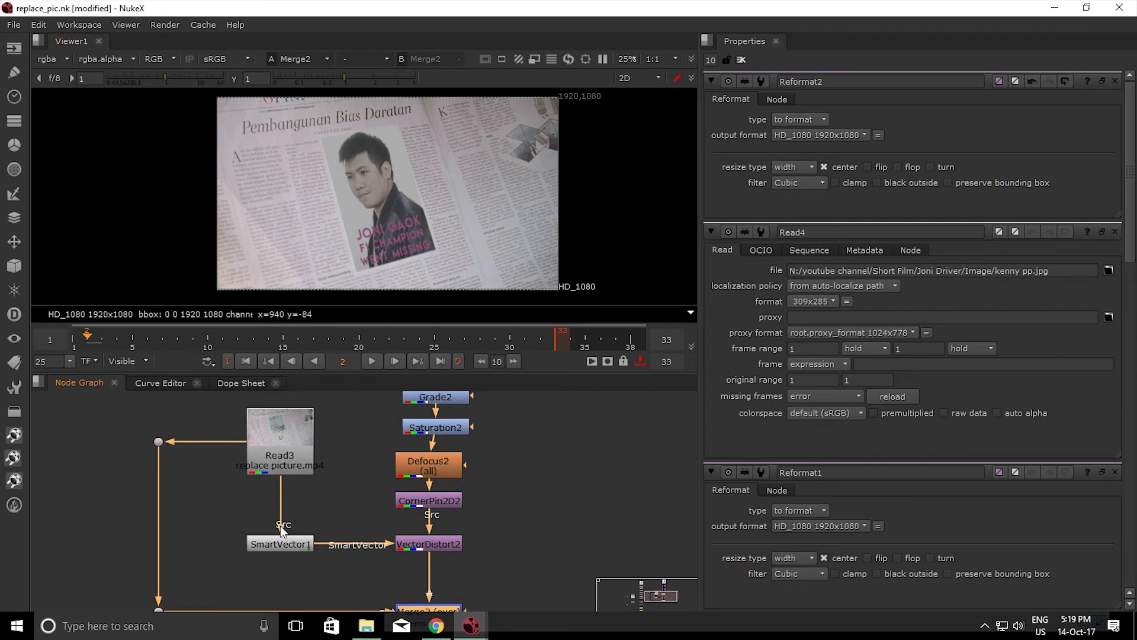
{"action": "left_click", "coordinate": [440, 502]}
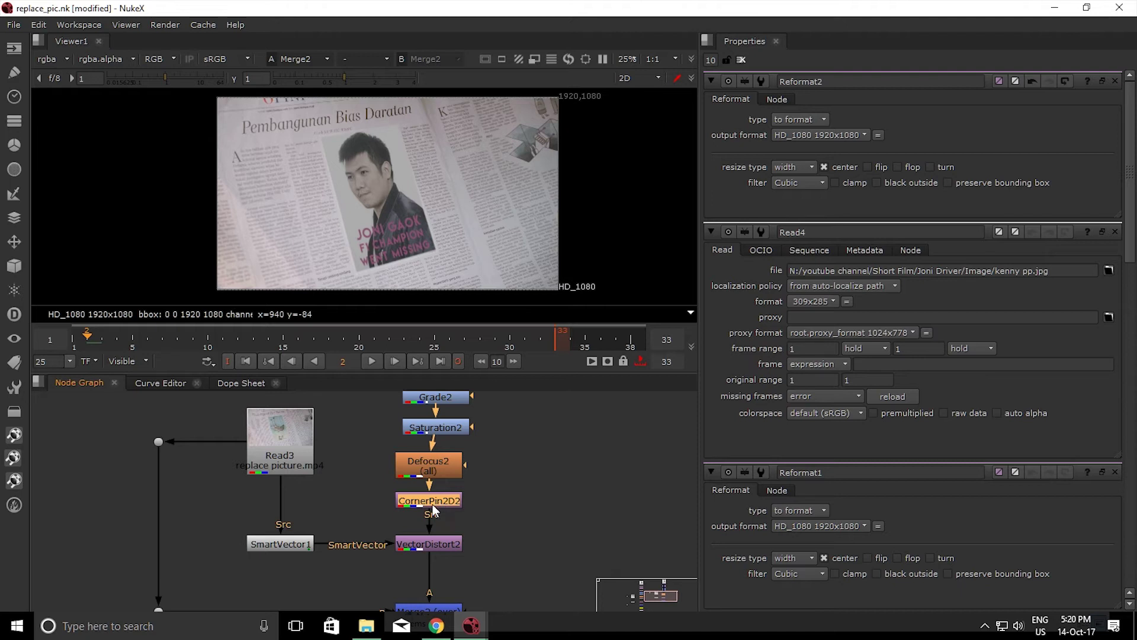
{"action": "key", "text": "d"}
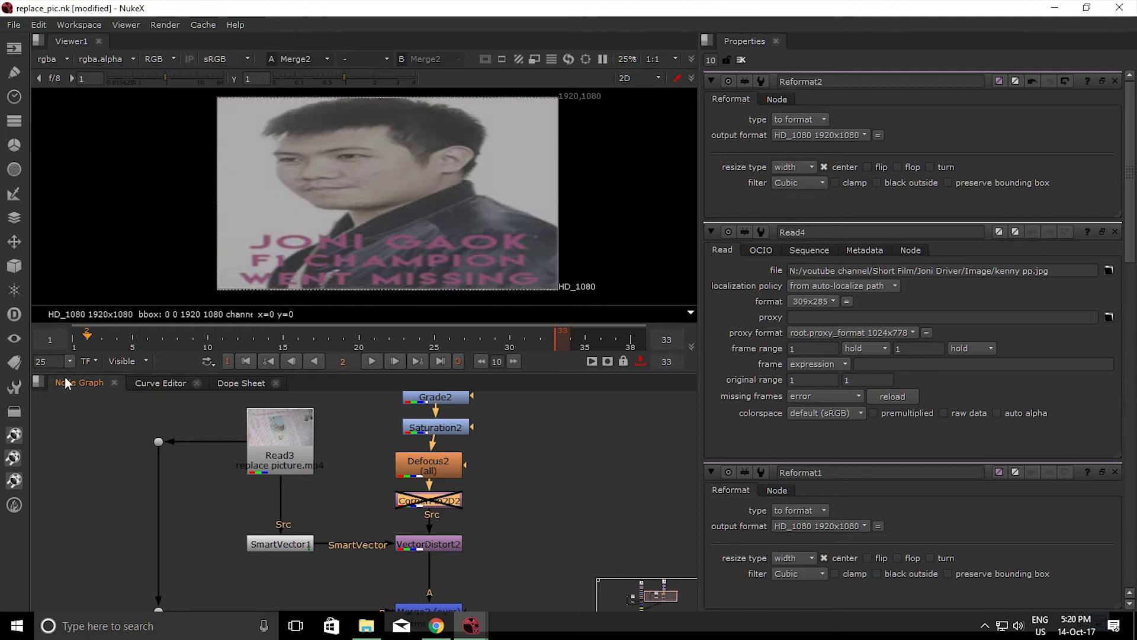
{"action": "left_click_drag", "start_coordinate": [134, 336], "coordinate": [103, 362]}
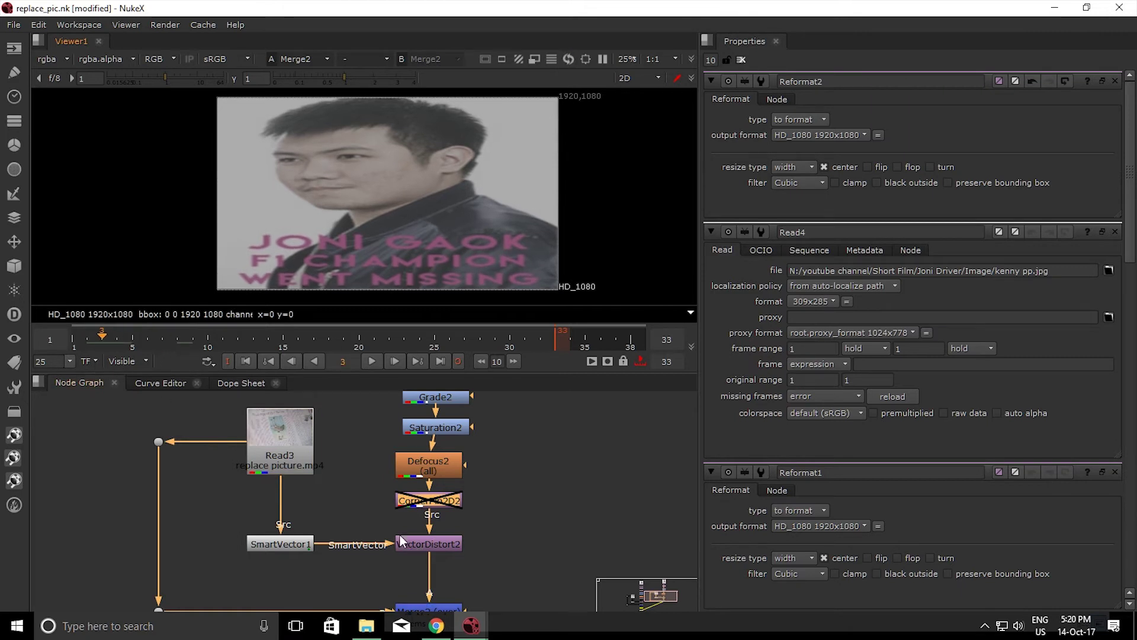
Disable the Transform above the Grade in the new branch and scrub the composite to frame 9
{"action": "middle_click_drag", "start_coordinate": [437, 420], "coordinate": [424, 450]}
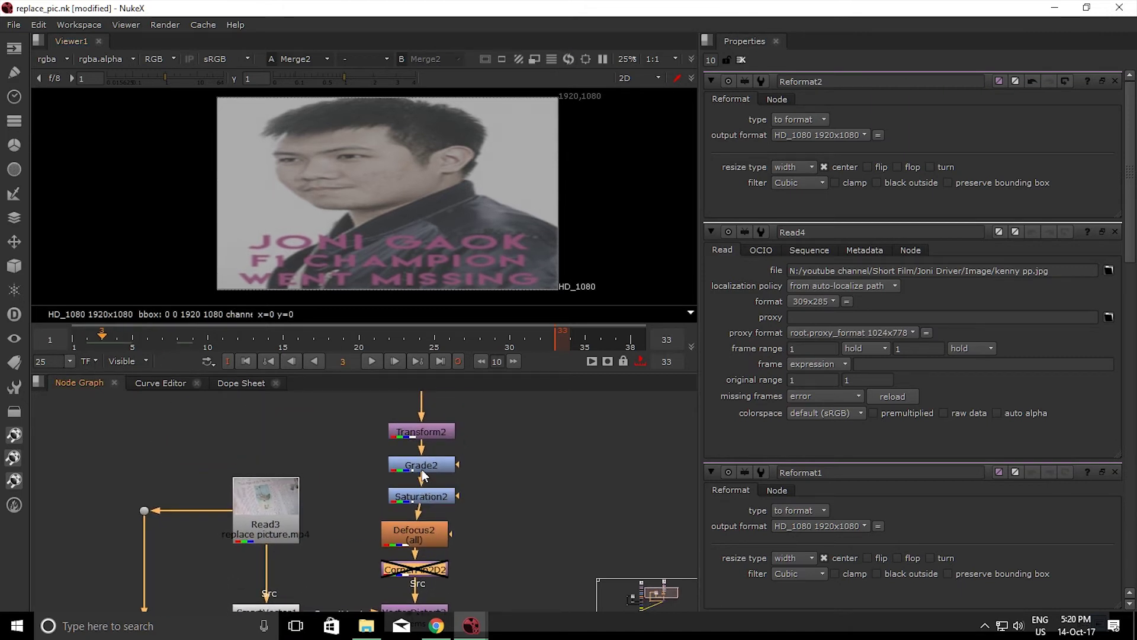
{"action": "left_click", "coordinate": [433, 434]}
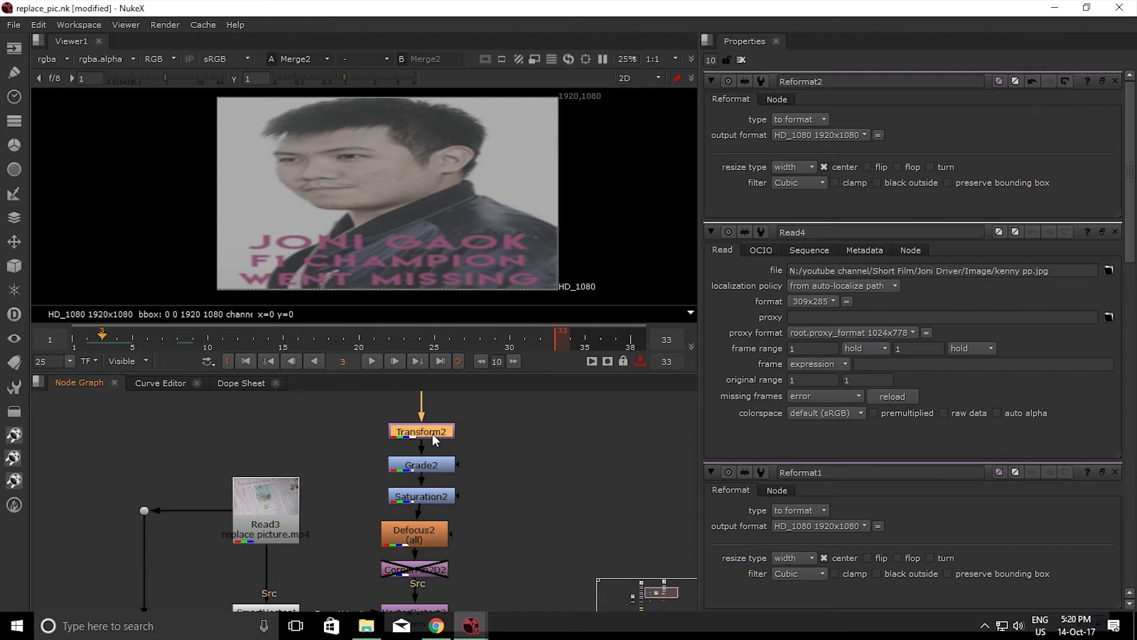
{"action": "key", "text": "d"}
{"action": "left_click_drag", "start_coordinate": [107, 339], "coordinate": [193, 359]}
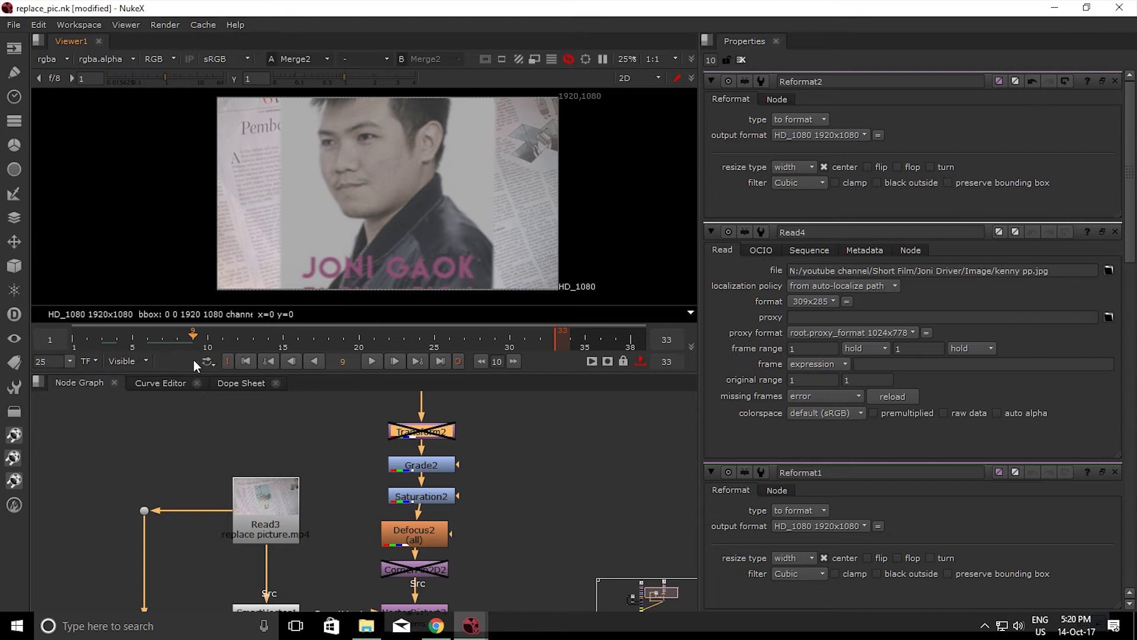
Re-enable the new branch's CornerPin2D, try moving its to4 corner inward in the viewer, and undo the move
{"action": "left_click", "coordinate": [436, 569]}
{"action": "key", "text": "d"}
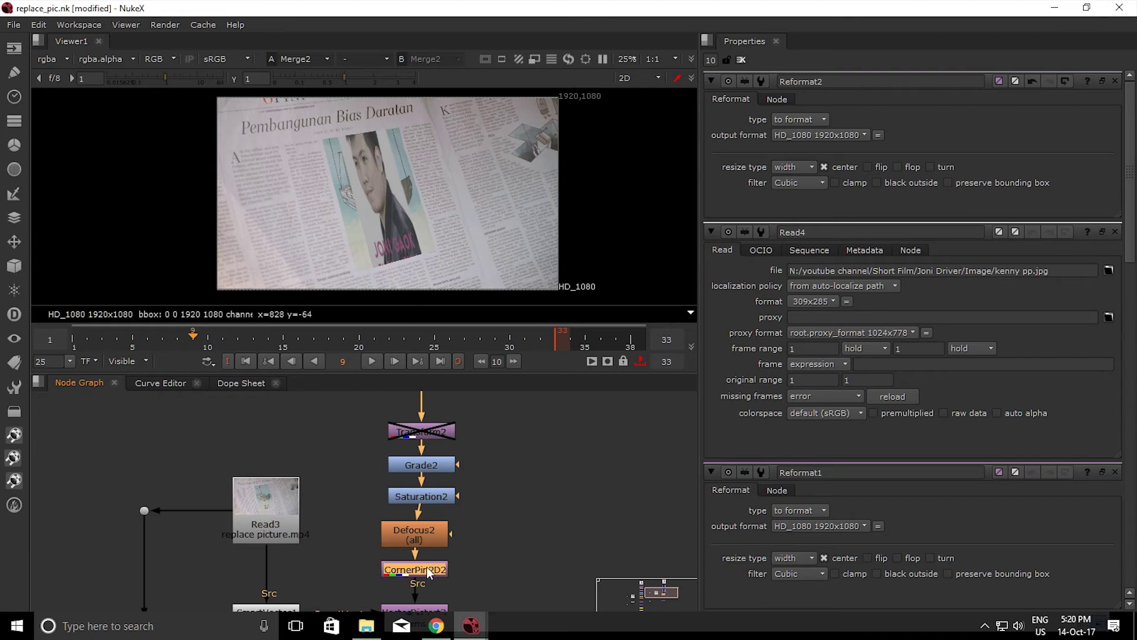
{"action": "double_click", "coordinate": [427, 567]}
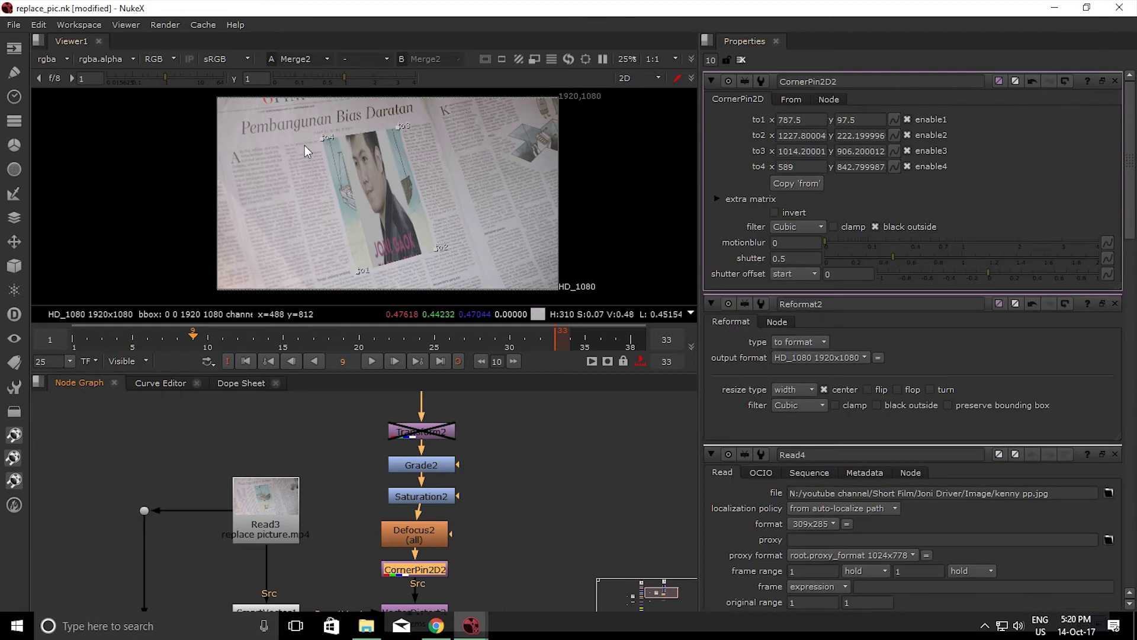
{"action": "left_click_drag", "start_coordinate": [324, 138], "coordinate": [368, 152]}
{"action": "key", "text": "ctrl+z"}
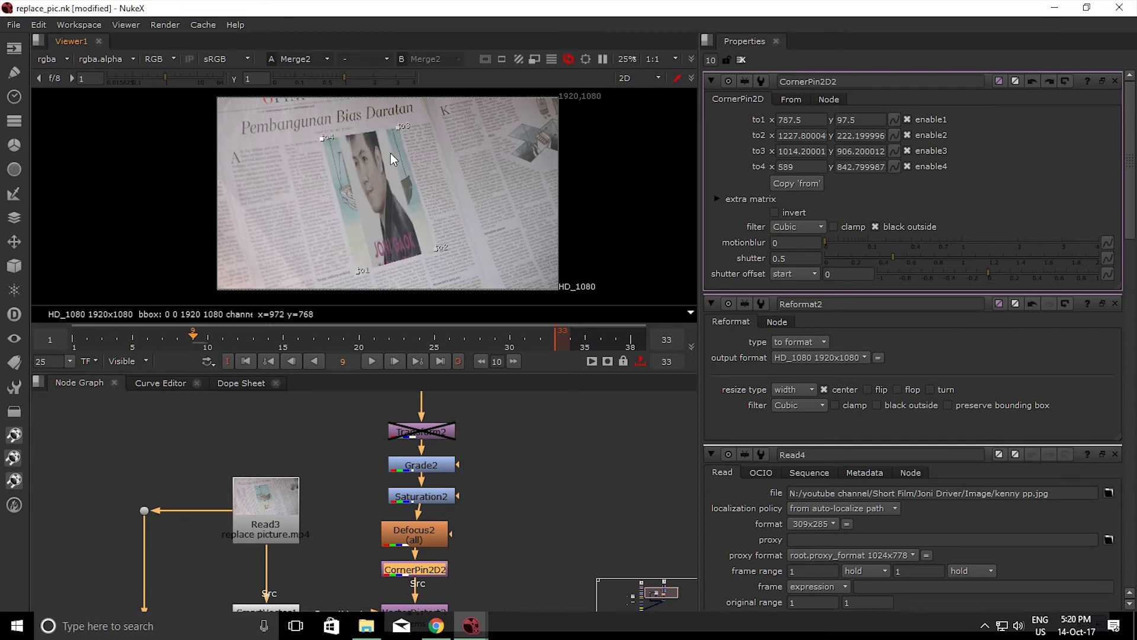
Re-enable the Transform above the Grade in the new branch
{"action": "left_click", "coordinate": [431, 434]}
{"action": "key", "text": "d"}
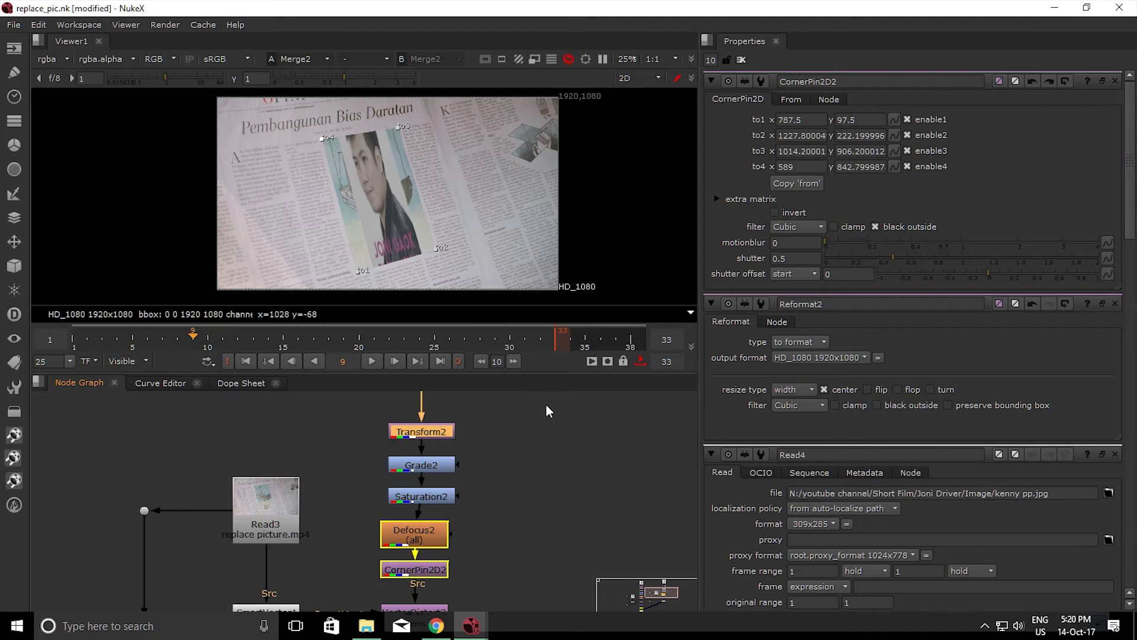
{"action": "left_click", "coordinate": [508, 488]}
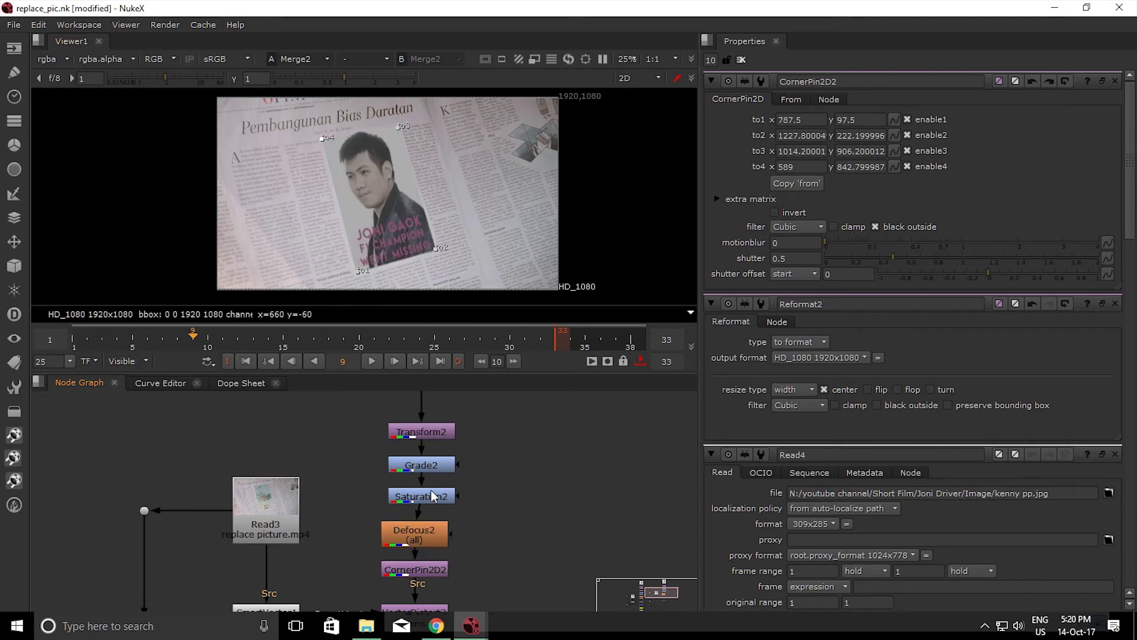
Examine the properties of the new branch's SmartVector and of the newspaper footage Read that feeds it
{"action": "middle_click_drag", "start_coordinate": [473, 540], "coordinate": [478, 475]}
{"action": "middle_click_drag", "start_coordinate": [480, 528], "coordinate": [537, 465]}
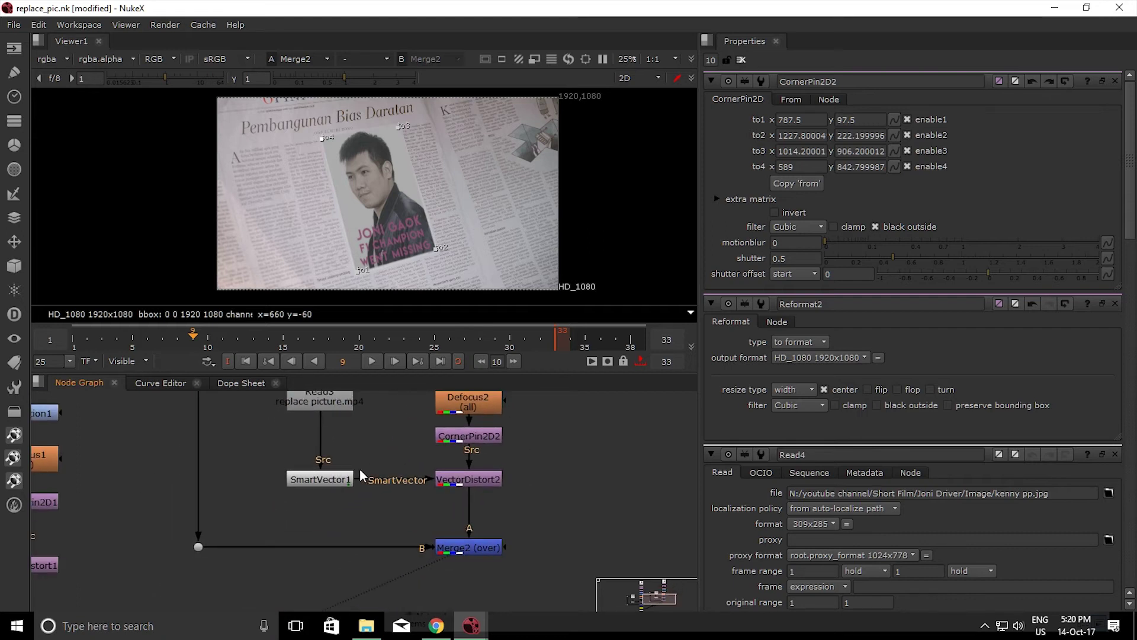
{"action": "double_click", "coordinate": [338, 482]}
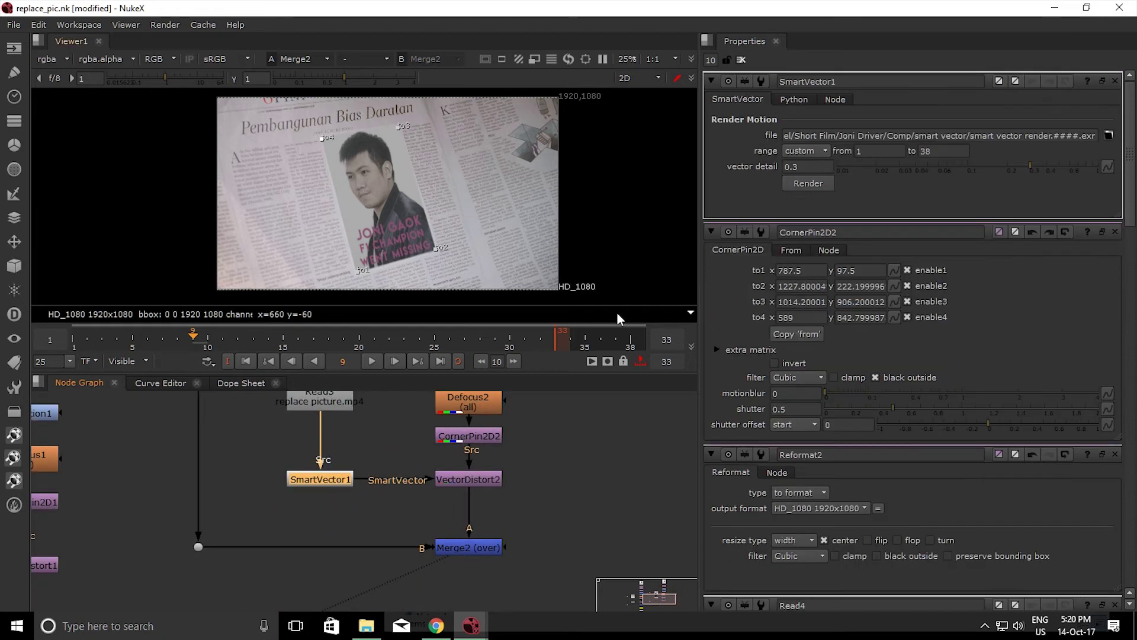
{"action": "double_click", "coordinate": [316, 399]}
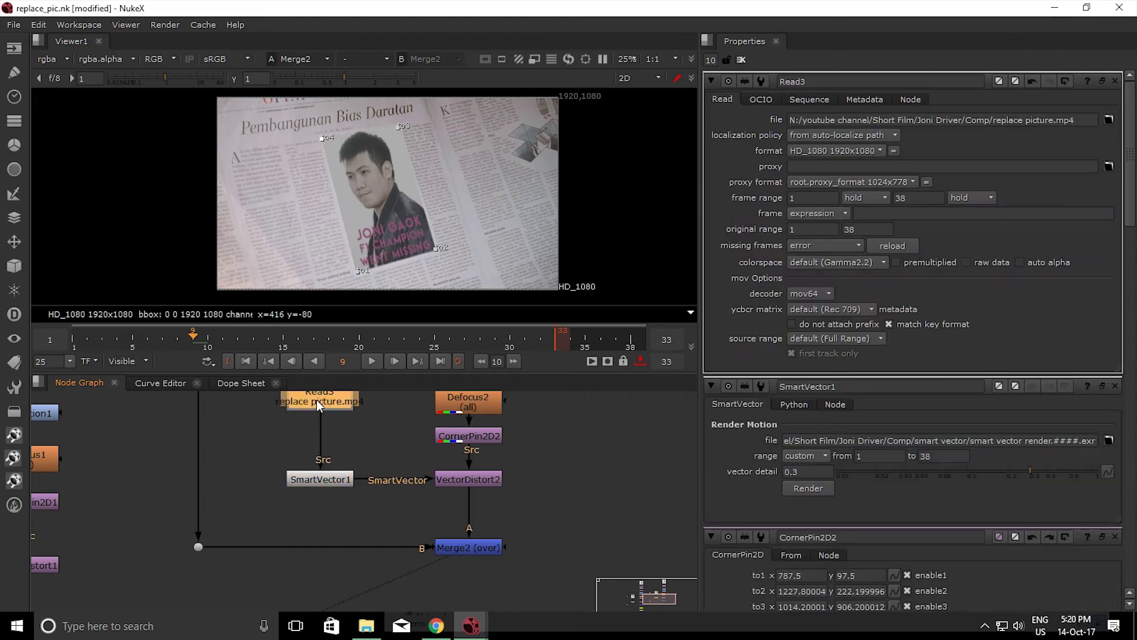
{"action": "middle_click_drag", "start_coordinate": [325, 510], "coordinate": [314, 548]}
{"action": "middle_click_drag", "start_coordinate": [342, 404], "coordinate": [379, 524]}
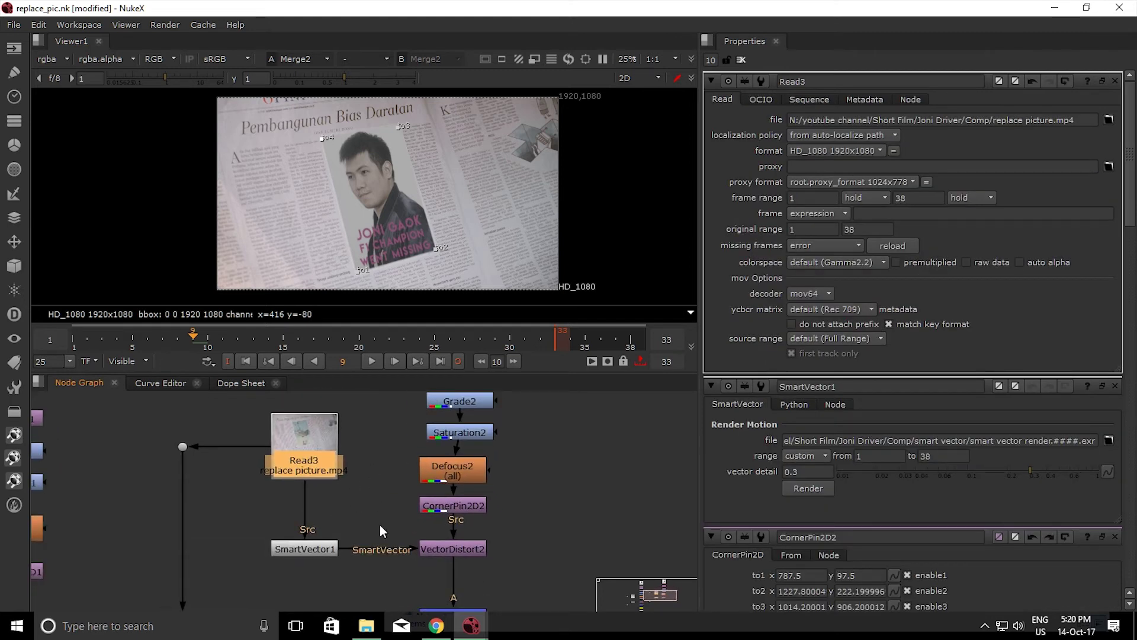
Review the portrait branch from its Read through the Crop, Reformat, Transform, colour, Defocus and CornerPin2D nodes to the VectorDistort
{"action": "left_click", "coordinate": [452, 551]}
{"action": "middle_click_drag", "start_coordinate": [460, 435], "coordinate": [391, 639]}
{"action": "left_click", "coordinate": [382, 433]}
{"action": "double_click", "coordinate": [382, 434]}
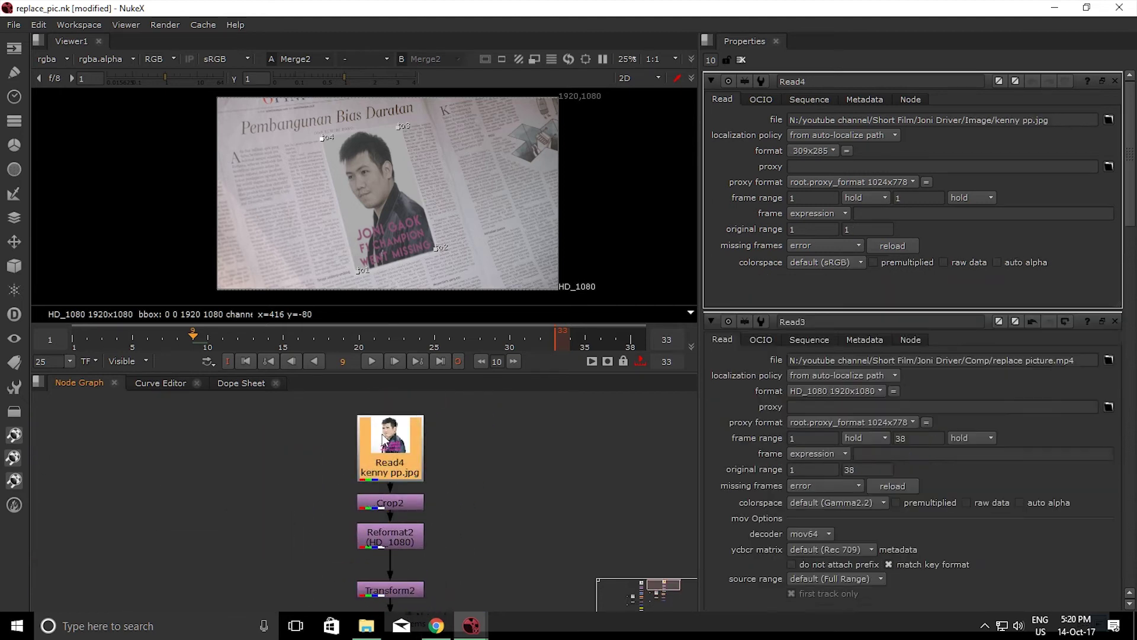
{"action": "middle_click_drag", "start_coordinate": [416, 484], "coordinate": [407, 478]}
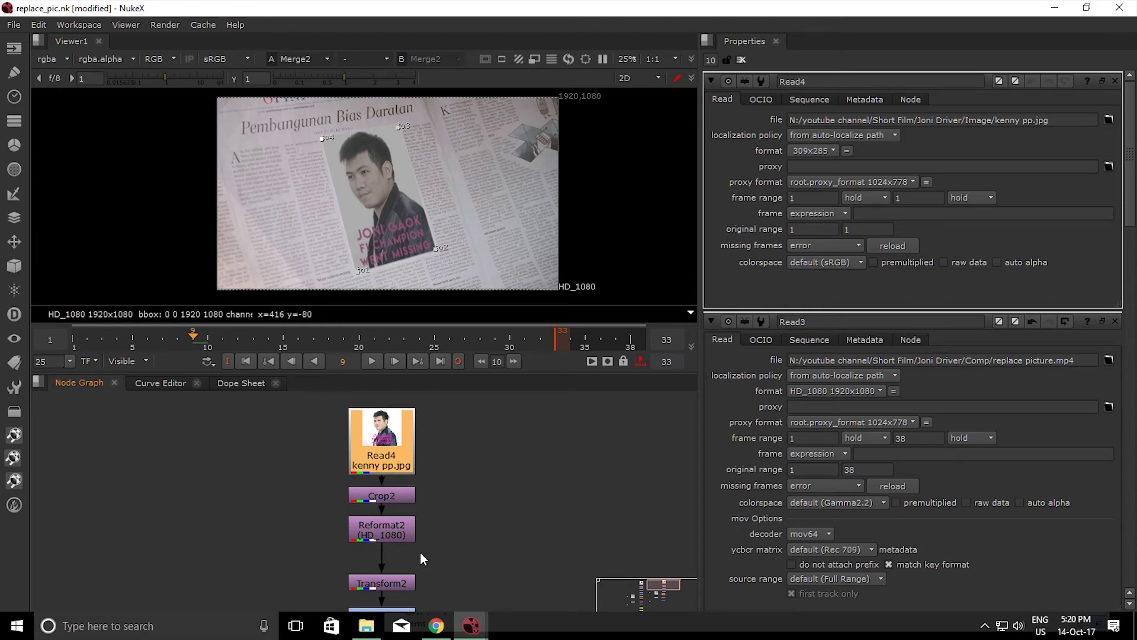
{"action": "middle_click_drag", "start_coordinate": [394, 518], "coordinate": [401, 479]}
{"action": "left_click", "coordinate": [400, 479]}
{"action": "middle_click_drag", "start_coordinate": [495, 499], "coordinate": [541, 429]}
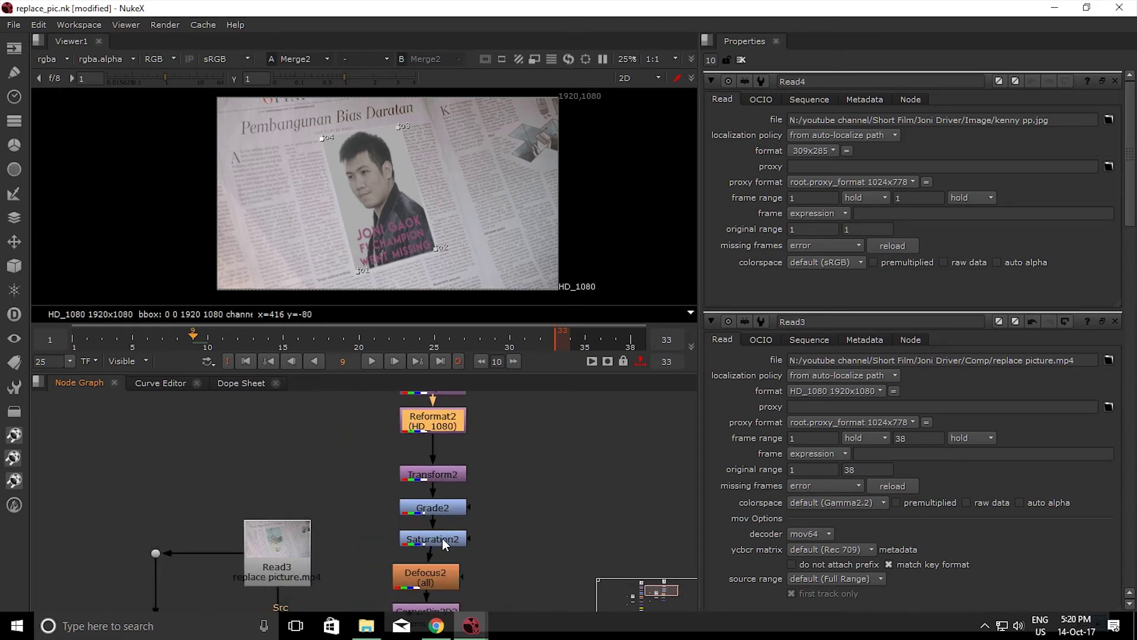
{"action": "mouse_move", "coordinate": [441, 554]}
{"action": "middle_mouse_down"}
{"action": "mouse_move", "coordinate": [436, 564]}
{"action": "mouse_move", "coordinate": [426, 554]}
{"action": "middle_mouse_up"}
{"action": "left_click", "coordinate": [423, 552]}
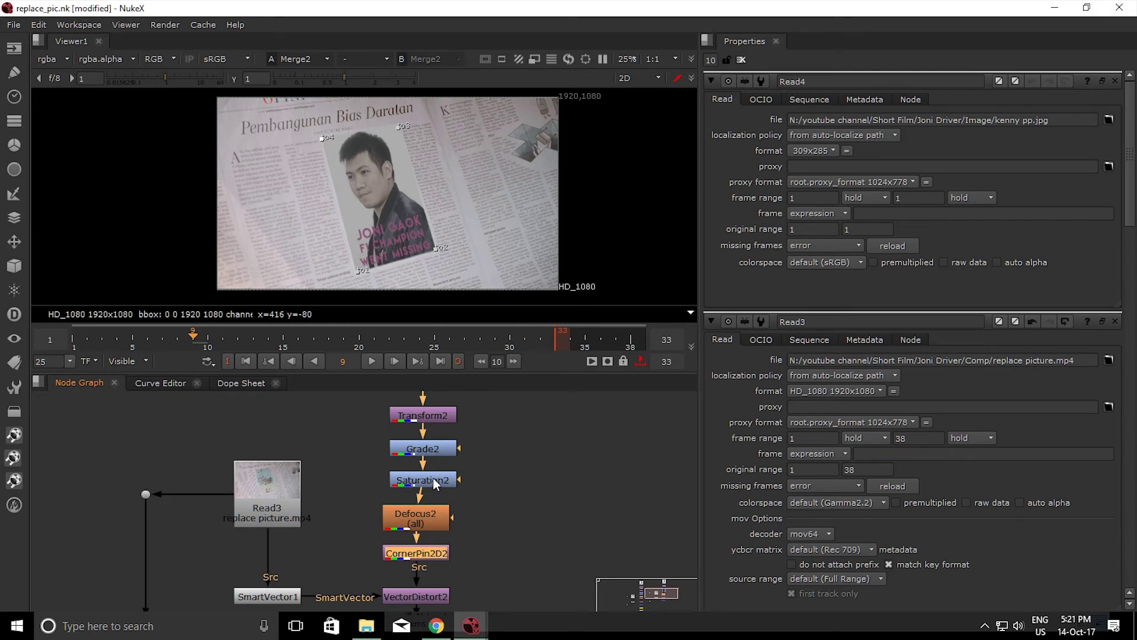
{"action": "left_click", "coordinate": [400, 492]}
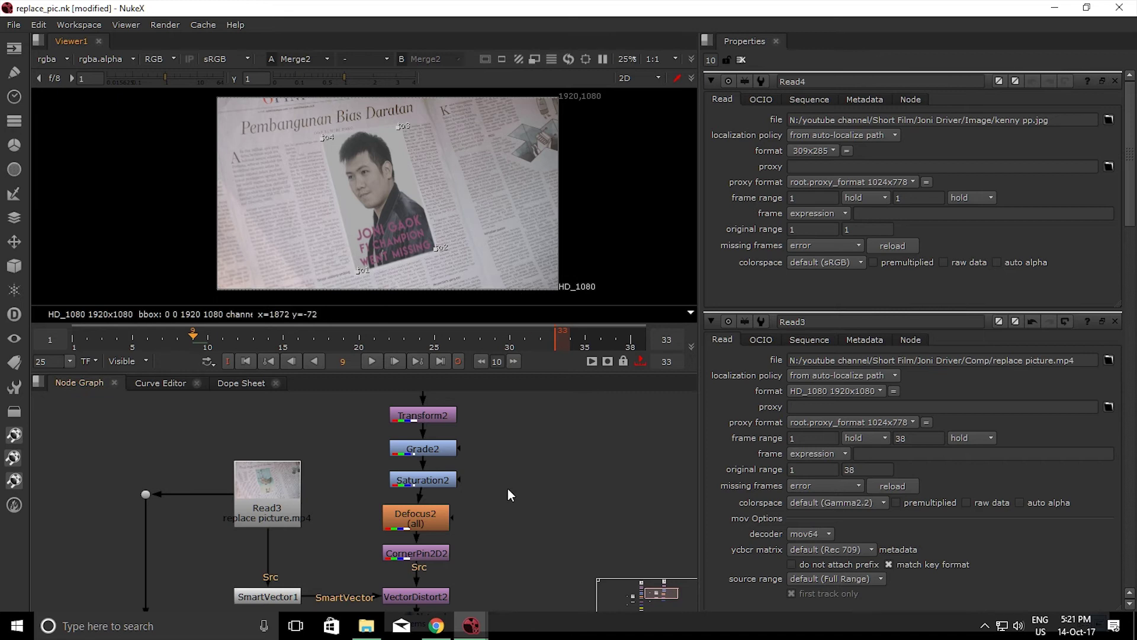
Move the Viewer node from the original branch to a spot beneath the new branch's Merge
{"action": "middle_click_drag", "start_coordinate": [507, 489], "coordinate": [529, 316]}
{"action": "left_click", "coordinate": [436, 492]}
{"action": "middle_click_drag", "start_coordinate": [385, 511], "coordinate": [404, 443]}
{"action": "scroll", "coordinate": [331, 444], "scroll_direction": "down", "scroll_amount": 3}
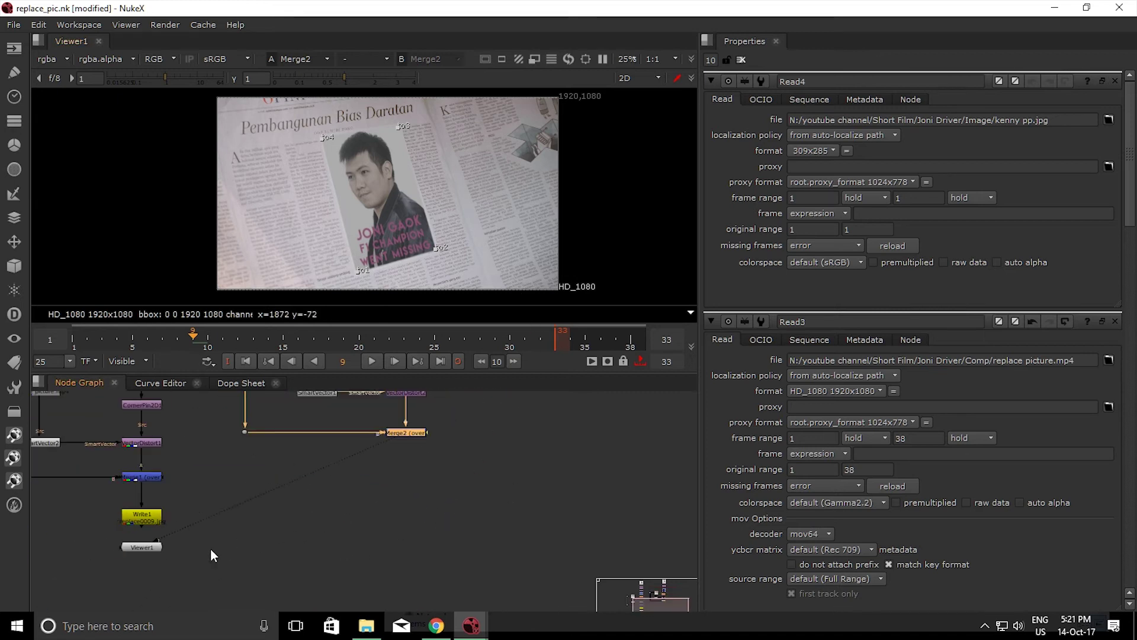
{"action": "left_click_drag", "start_coordinate": [152, 551], "coordinate": [402, 533]}
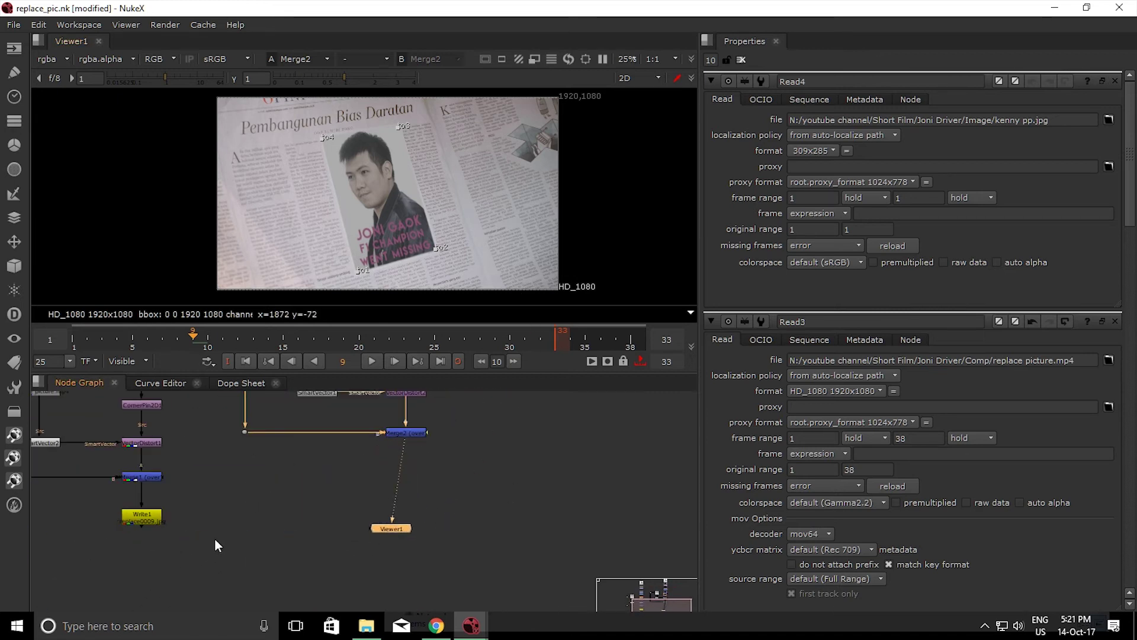
Add a Write node below the new Merge, above the Viewer, like the one ending the original branch
{"action": "left_click", "coordinate": [151, 520]}
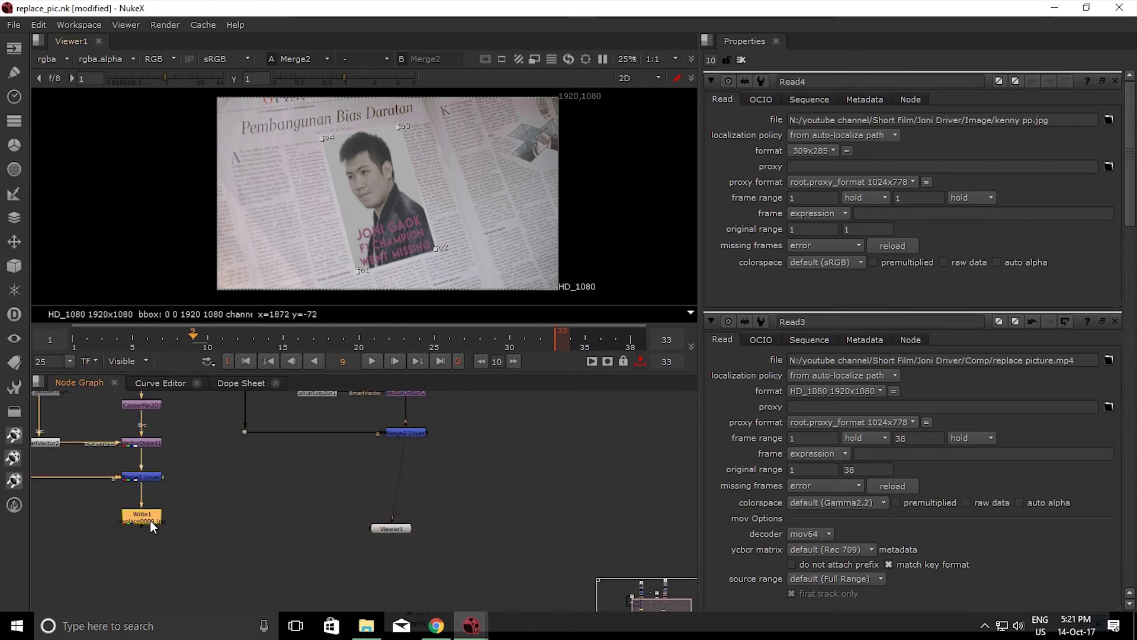
{"action": "left_click", "coordinate": [414, 460]}
{"action": "key", "text": "Tab"}
{"action": "type", "text": "wri"}
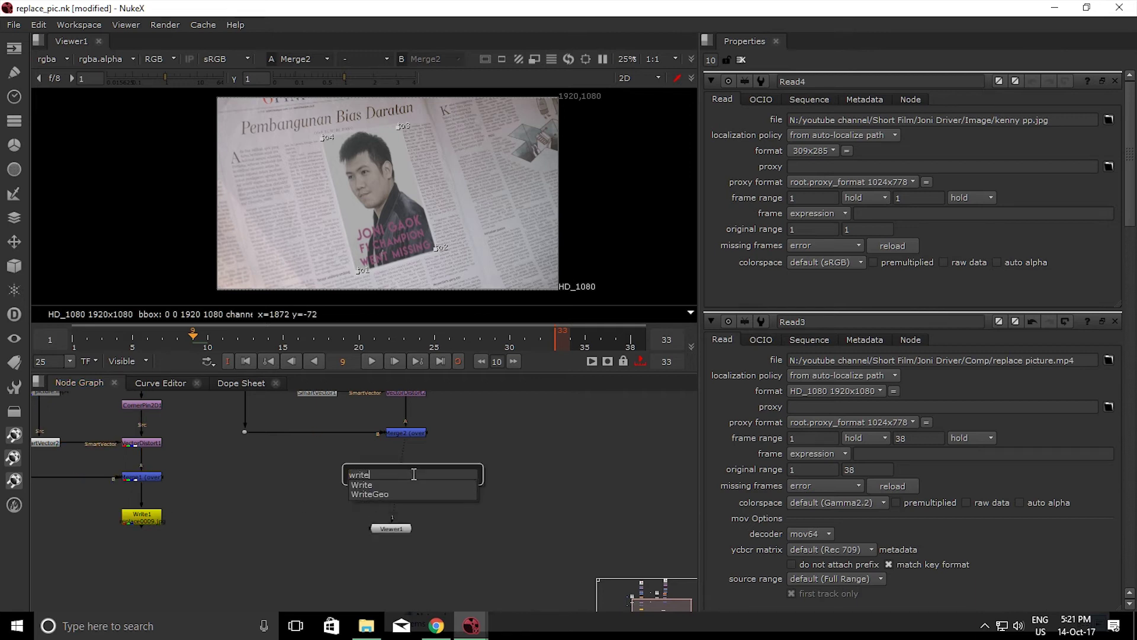
{"action": "key", "text": "Return"}
Scrub through the merged composite, play it forward, and check that the portrait follows the newspaper
{"action": "scroll", "coordinate": [468, 461], "scroll_direction": "up", "scroll_amount": 1}
{"action": "scroll", "coordinate": [466, 459], "scroll_direction": "up", "scroll_amount": 2}
{"action": "middle_click_drag", "start_coordinate": [445, 496], "coordinate": [488, 595]}
{"action": "left_click_drag", "start_coordinate": [91, 338], "coordinate": [498, 337]}
{"action": "left_click_drag", "start_coordinate": [432, 352], "coordinate": [75, 361]}
{"action": "left_click", "coordinate": [371, 359]}
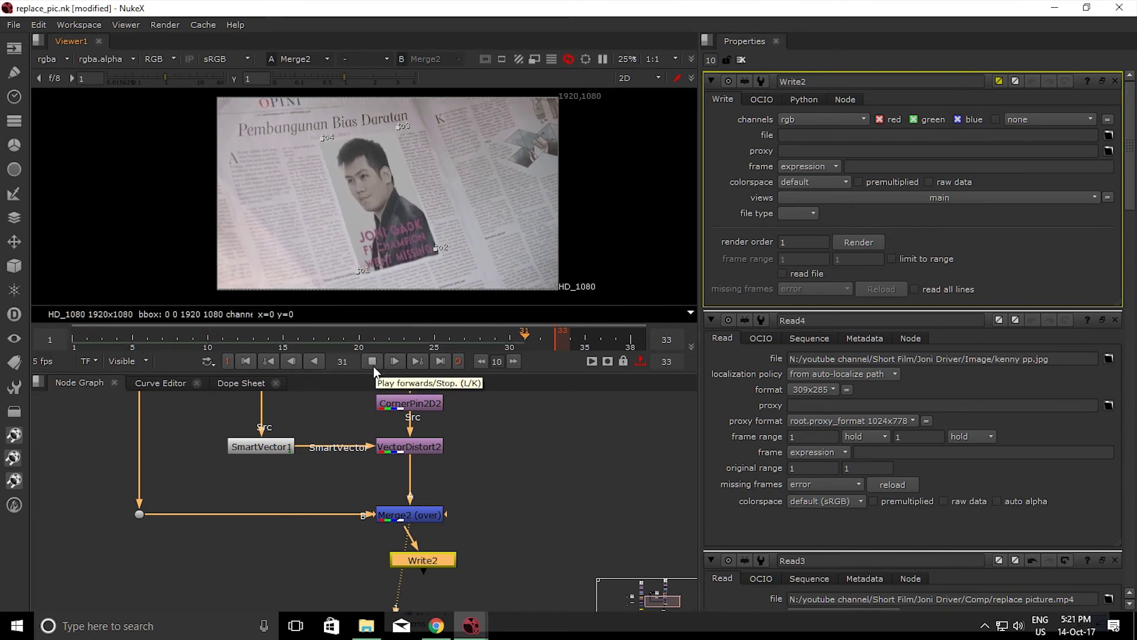
{"action": "left_click", "coordinate": [373, 360]}
{"action": "left_click_drag", "start_coordinate": [538, 341], "coordinate": [148, 368]}
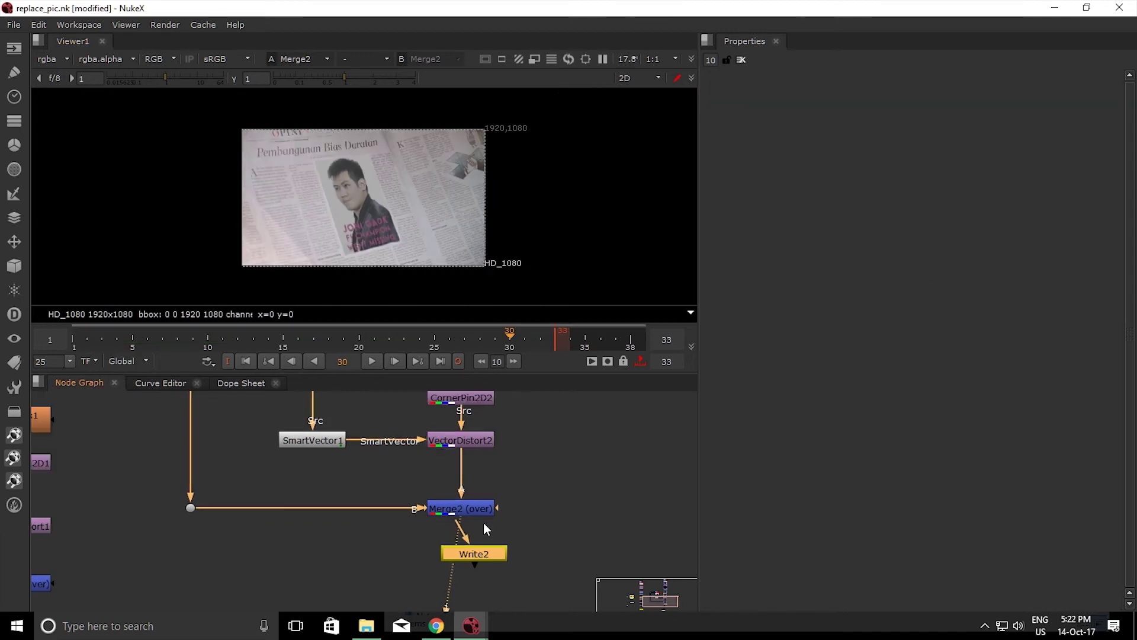
Examine the SmartVector's render file path and name, and check the newspaper Read that supplies its source
{"action": "double_click", "coordinate": [321, 450]}
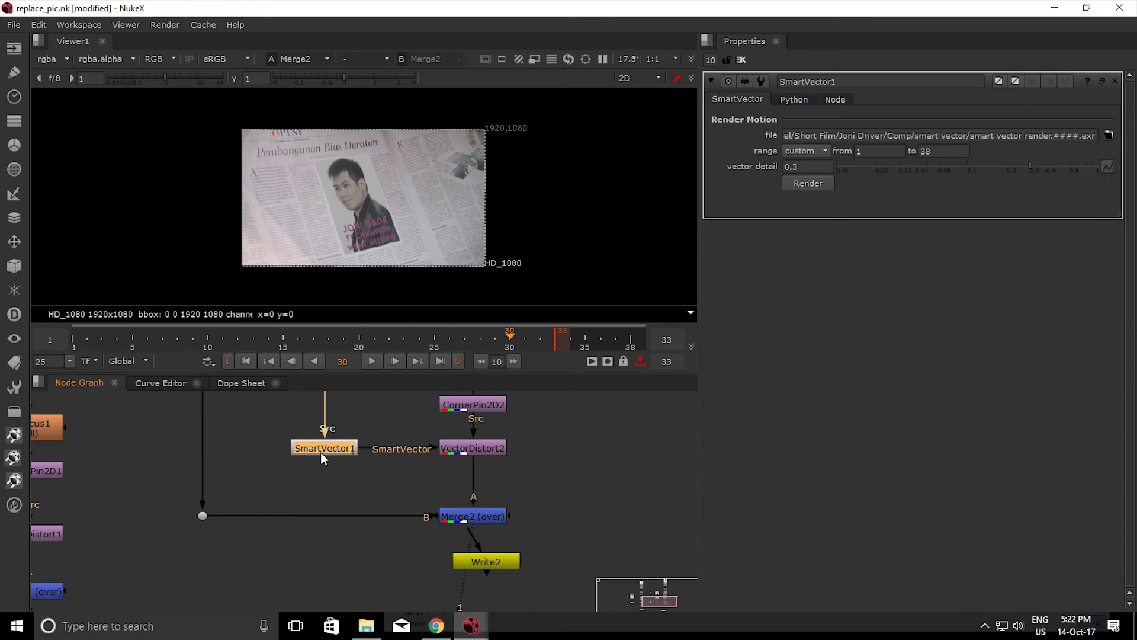
{"action": "left_click", "coordinate": [1013, 135]}
{"action": "left_click_drag", "start_coordinate": [1025, 134], "coordinate": [1100, 141]}
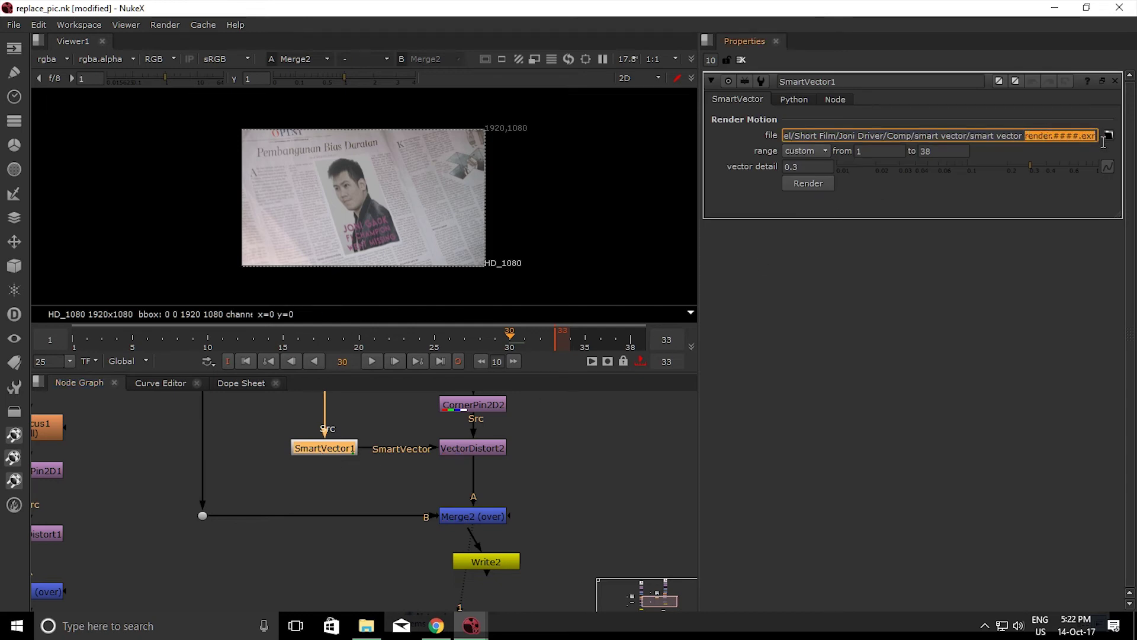
{"action": "left_click", "coordinate": [1025, 136]}
{"action": "left_click_drag", "start_coordinate": [976, 135], "coordinate": [1027, 135]}
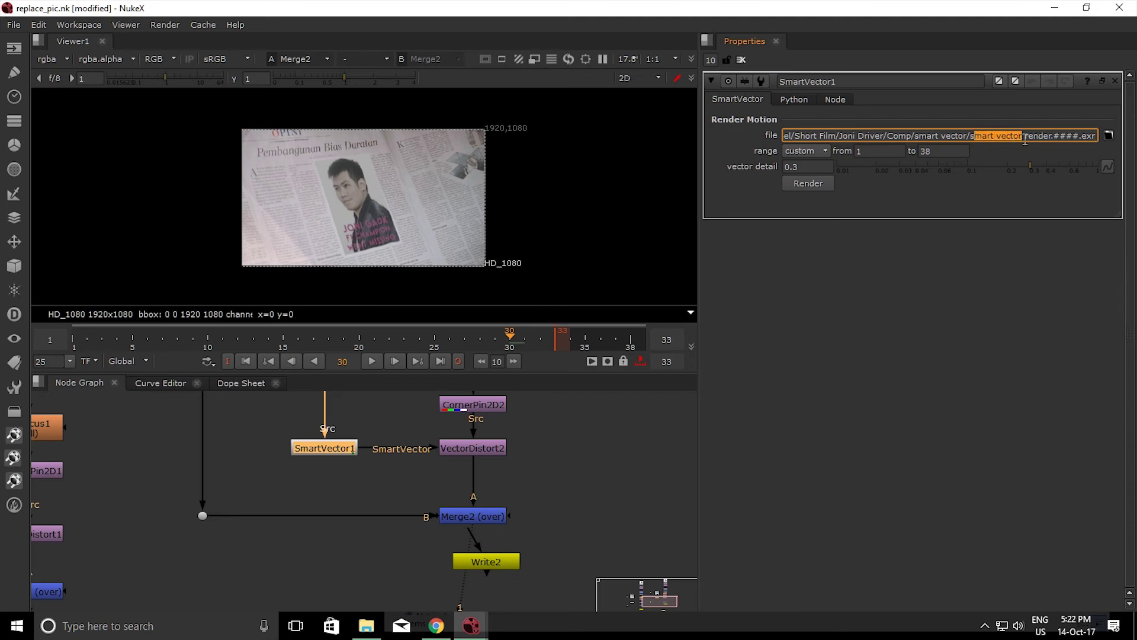
{"action": "left_click", "coordinate": [1035, 132]}
{"action": "left_click_drag", "start_coordinate": [1025, 136], "coordinate": [1044, 135]}
{"action": "left_click", "coordinate": [1050, 135]}
{"action": "middle_click_drag", "start_coordinate": [504, 473], "coordinate": [525, 502]}
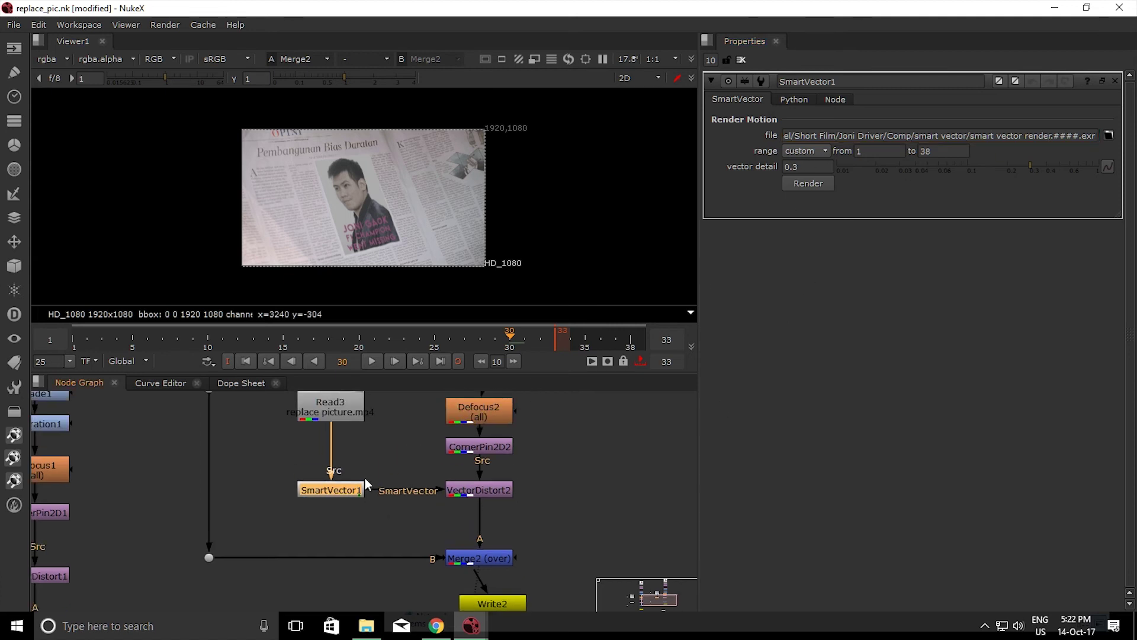
{"action": "middle_click_drag", "start_coordinate": [359, 463], "coordinate": [343, 544]}
{"action": "left_click", "coordinate": [326, 475]}
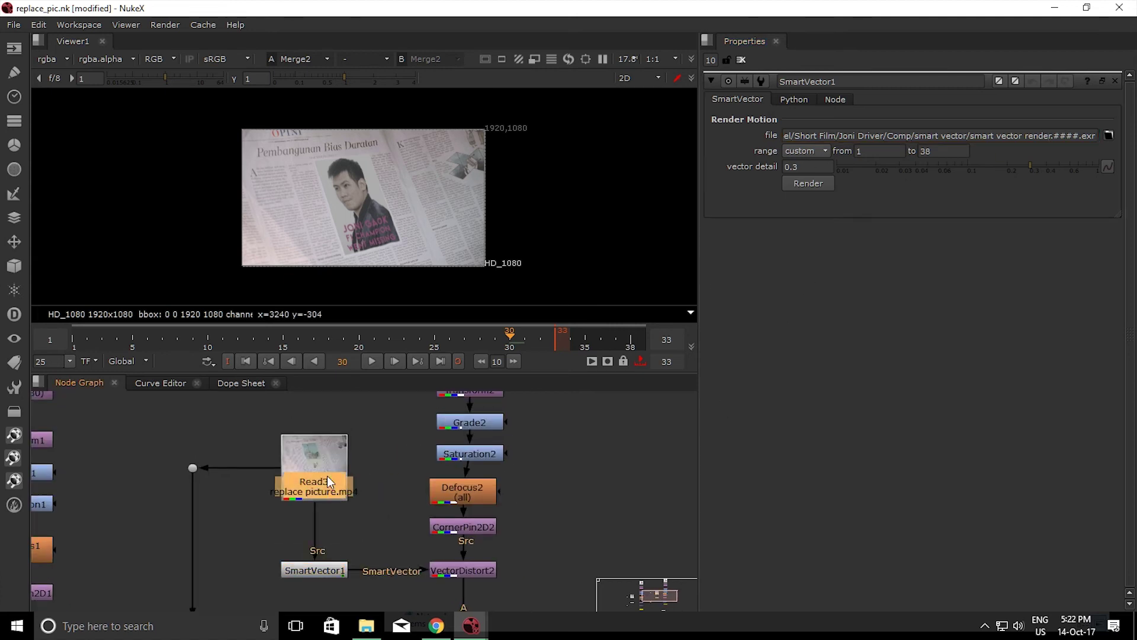
Align the Write node directly beneath the Merge and view its output with its properties open
{"action": "middle_click_drag", "start_coordinate": [445, 510], "coordinate": [438, 399]}
{"action": "left_click_drag", "start_coordinate": [461, 567], "coordinate": [451, 570]}
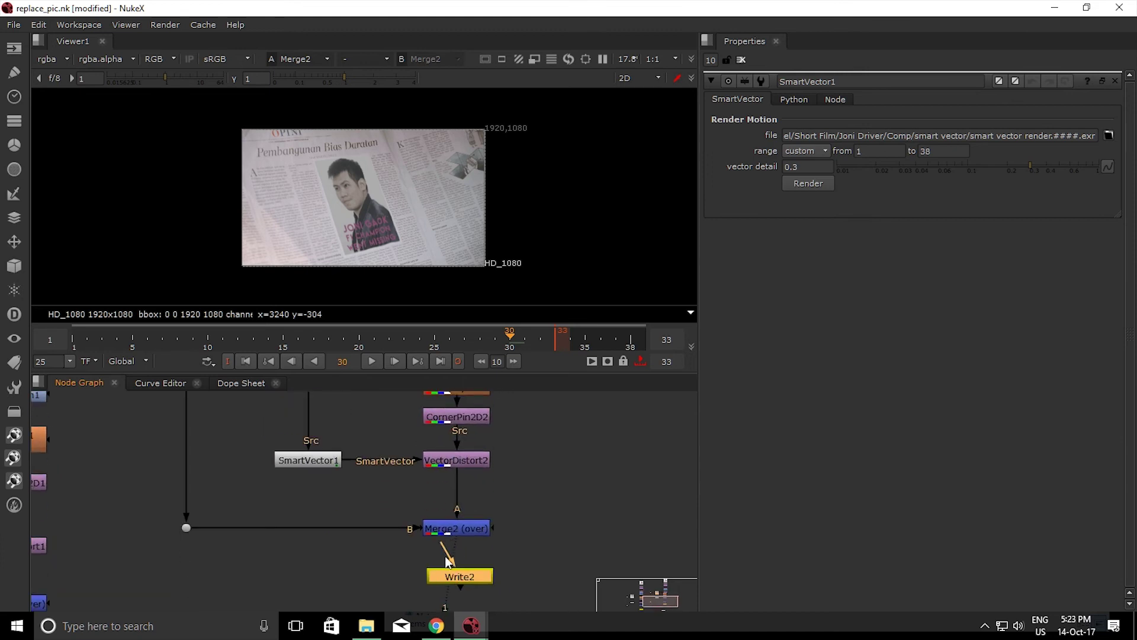
{"action": "left_click", "coordinate": [461, 575]}
{"action": "key", "text": "1"}
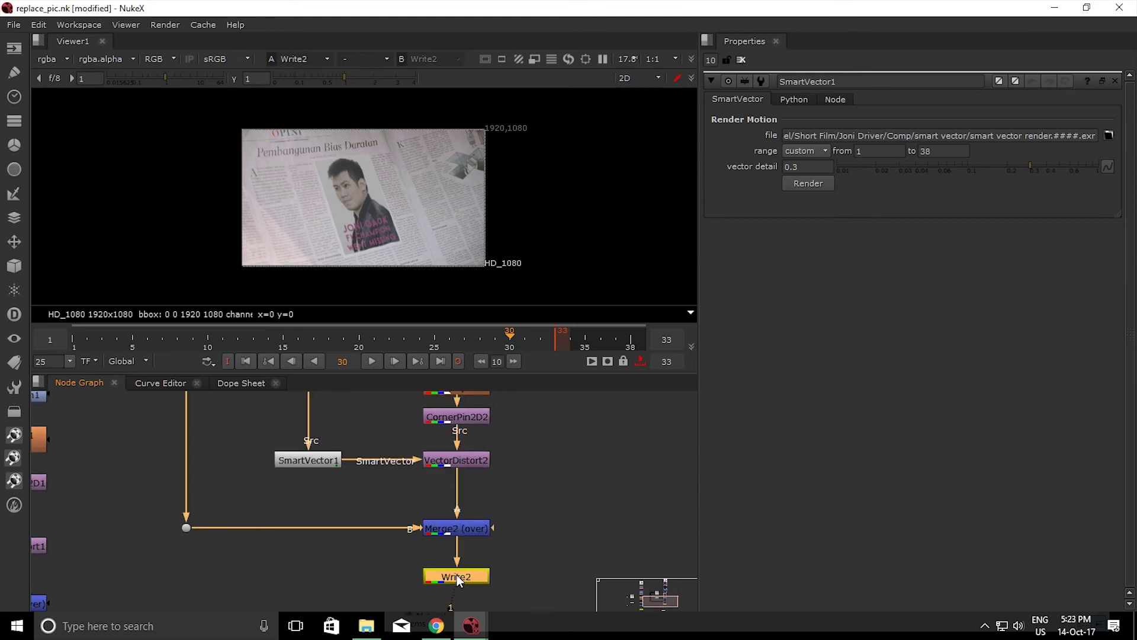
{"action": "double_click", "coordinate": [466, 572]}
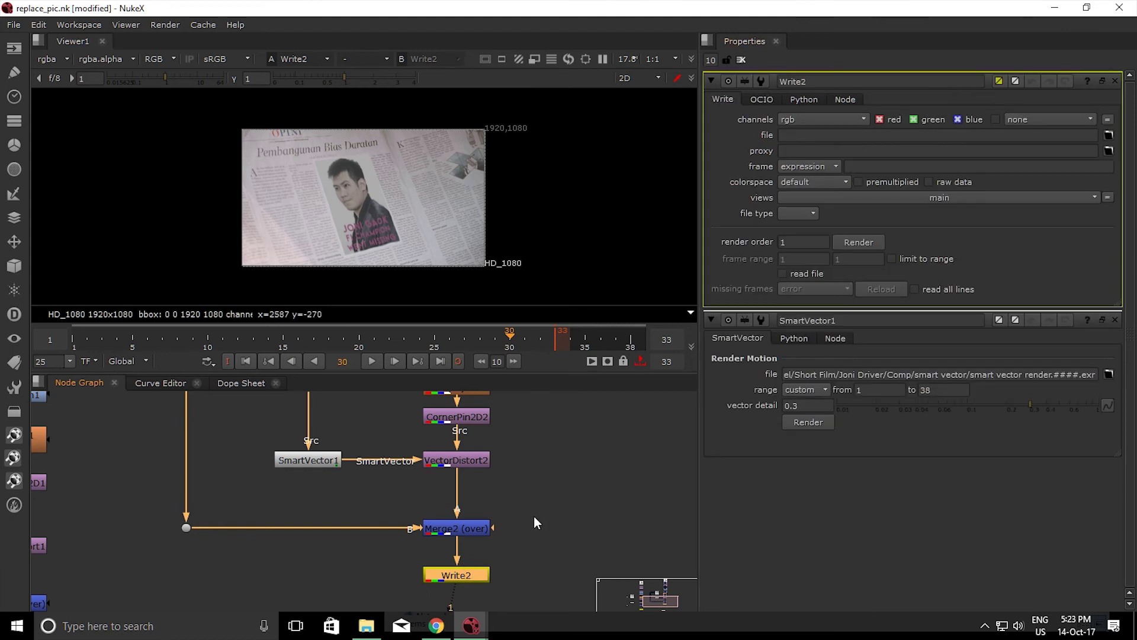
Open the original branch's Write node and examine its output file path, JPEG file type and sub-sampling options
{"action": "left_click", "coordinate": [852, 133]}
{"action": "middle_click_drag", "start_coordinate": [183, 555], "coordinate": [365, 482]}
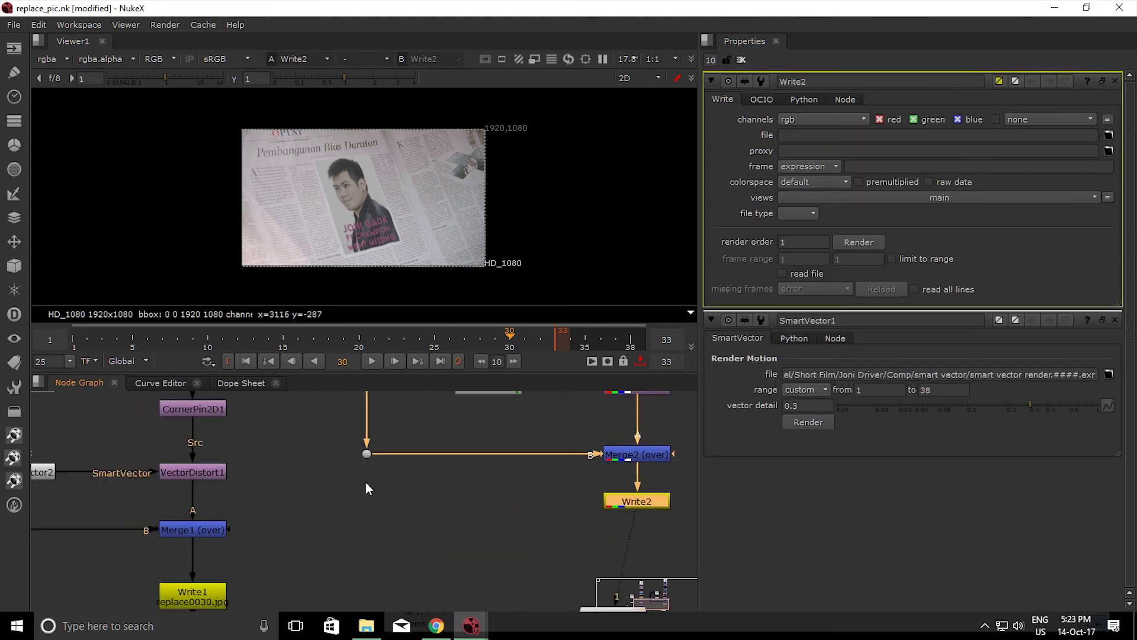
{"action": "scroll", "coordinate": [294, 512], "scroll_direction": "down", "scroll_amount": 1}
{"action": "left_click", "coordinate": [217, 577]}
{"action": "double_click", "coordinate": [217, 577]}
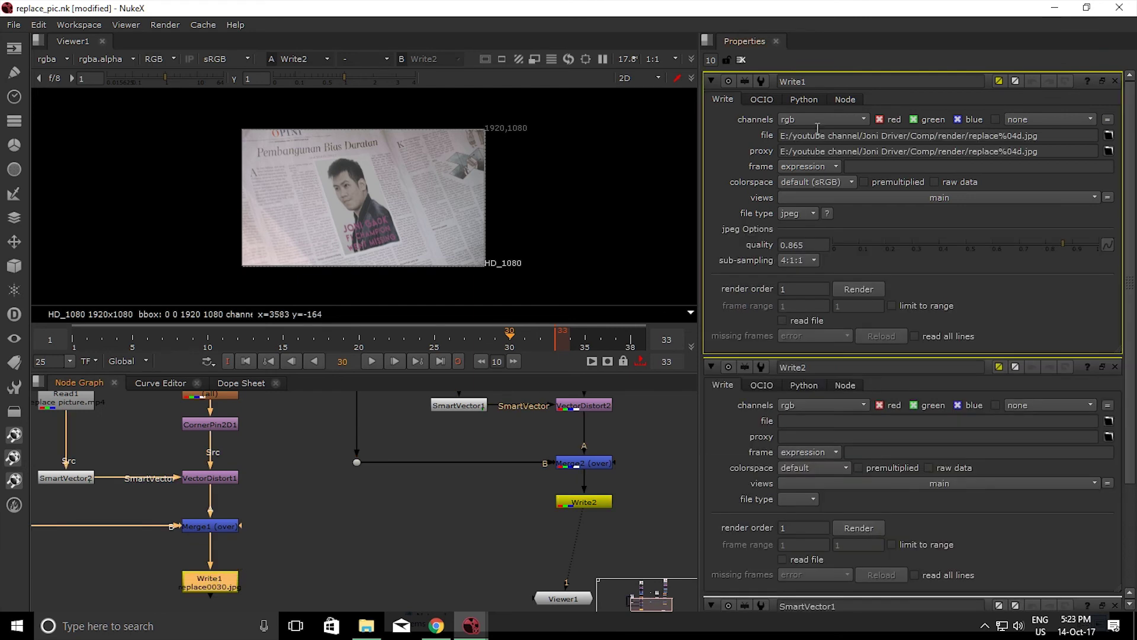
{"action": "left_click", "coordinate": [857, 137]}
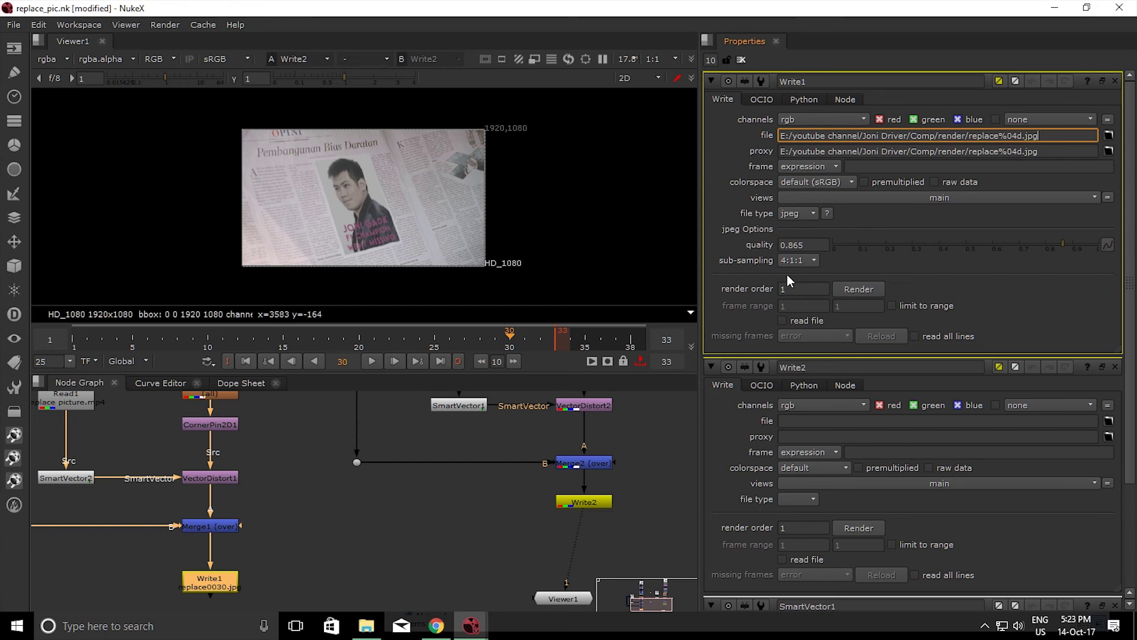
{"action": "left_click", "coordinate": [804, 261]}
{"action": "left_click", "coordinate": [917, 263]}
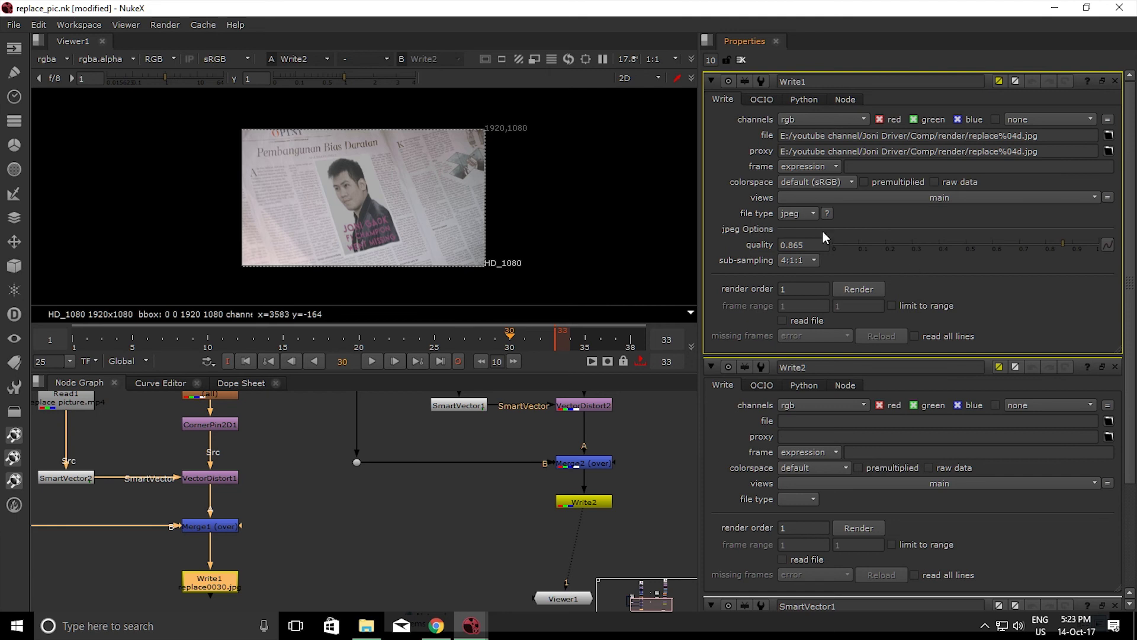
Examine the frame range choices for rendering the original Write node and cancel without rendering
{"action": "left_click", "coordinate": [860, 290]}
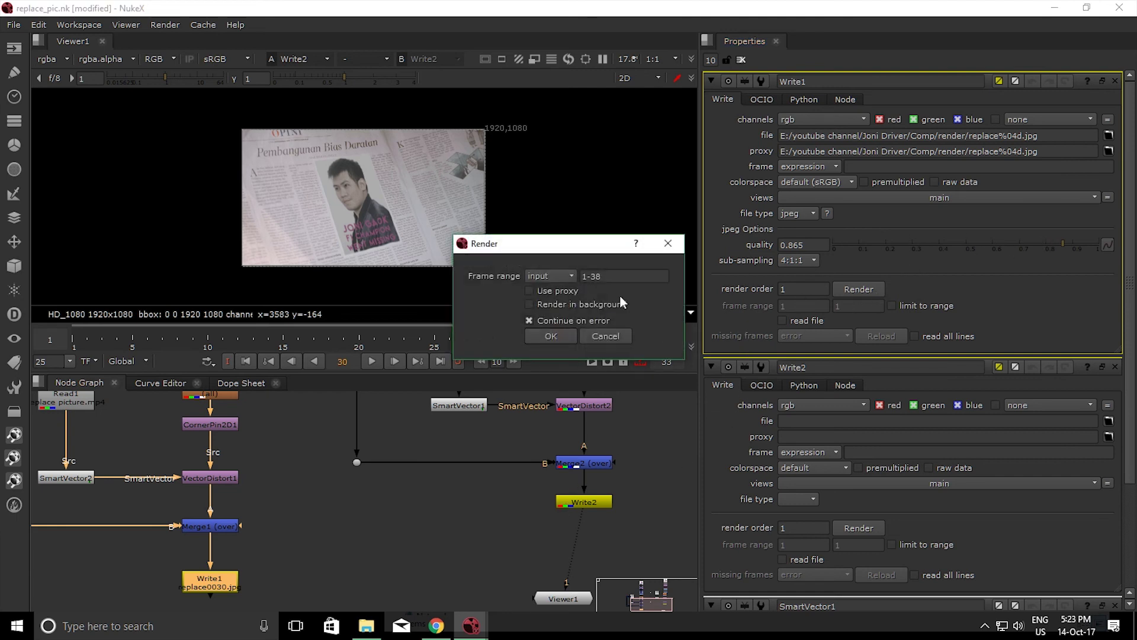
{"action": "left_click", "coordinate": [560, 275]}
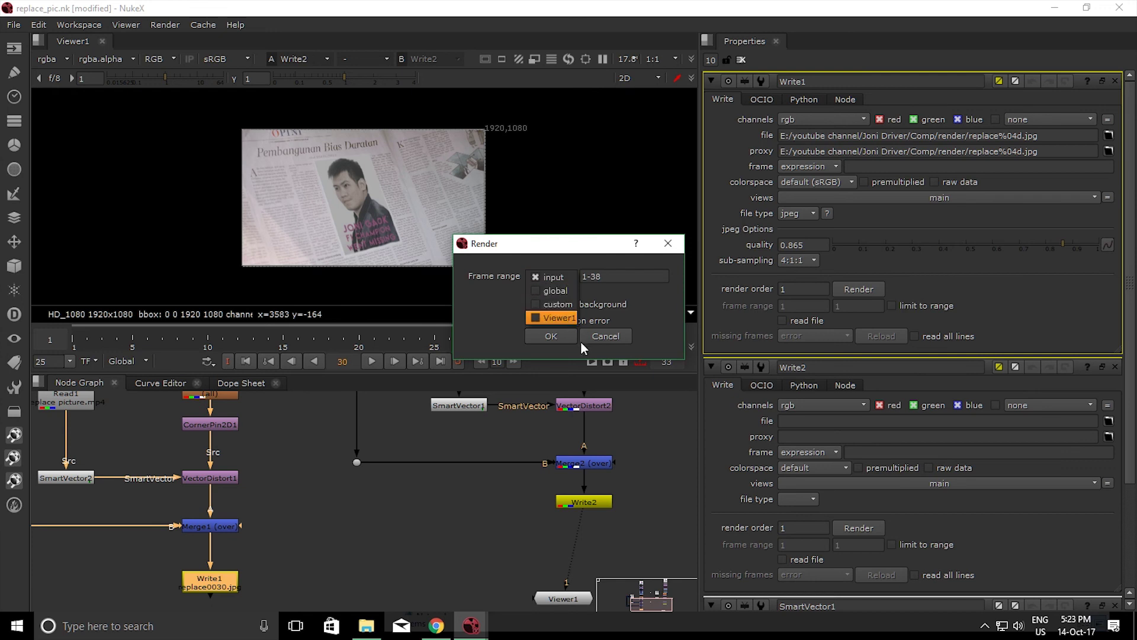
{"action": "left_click", "coordinate": [560, 355]}
{"action": "left_click", "coordinate": [617, 337]}
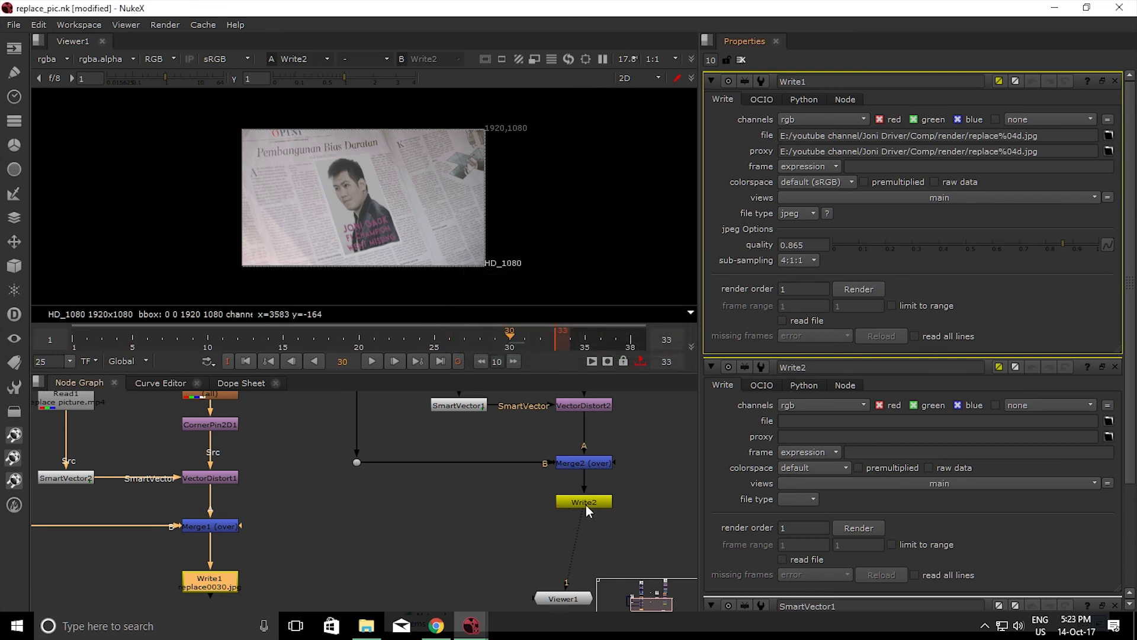
Open the new branch's Merge node and examine its available blend operations, keeping over selected
{"action": "double_click", "coordinate": [596, 463]}
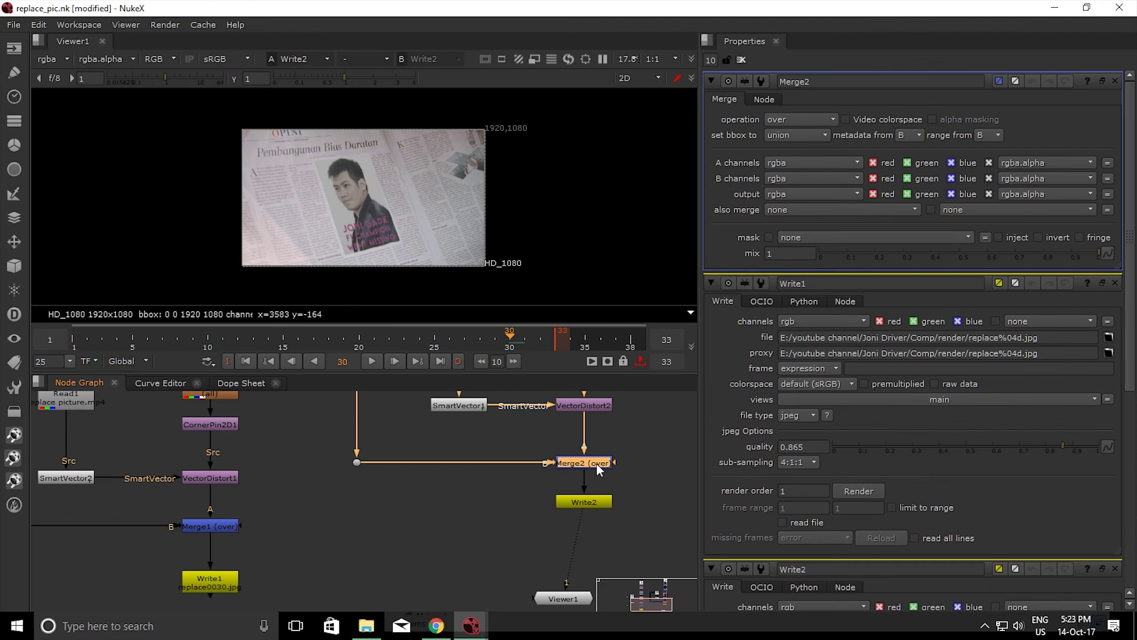
{"action": "left_click", "coordinate": [784, 118]}
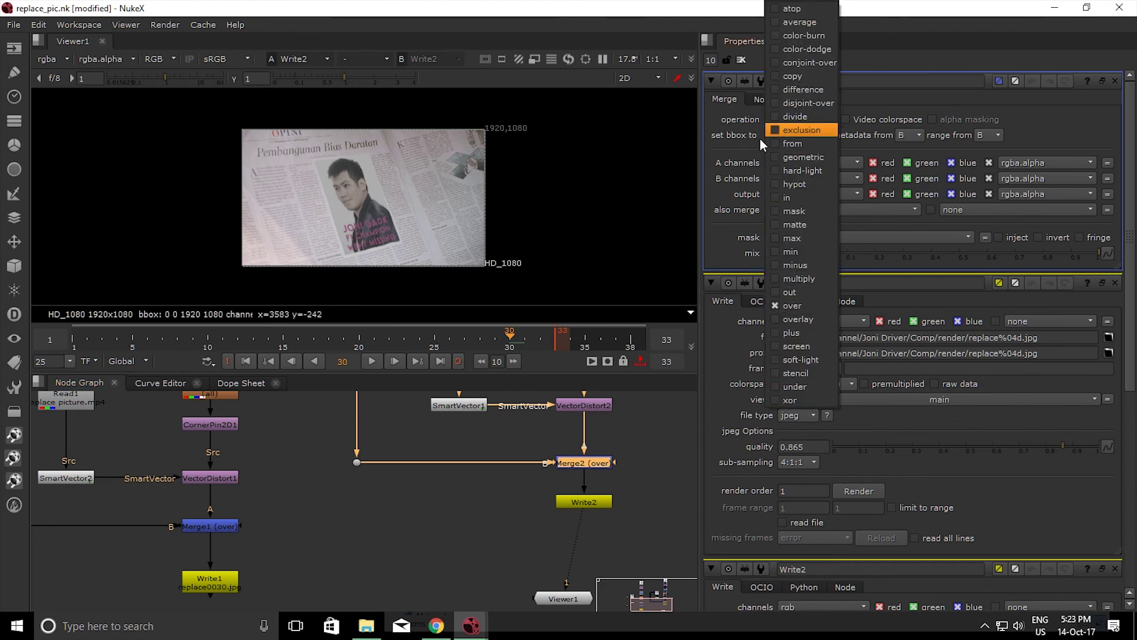
{"action": "left_click", "coordinate": [736, 126]}
{"action": "left_click", "coordinate": [784, 116]}
{"action": "left_click", "coordinate": [780, 116]}
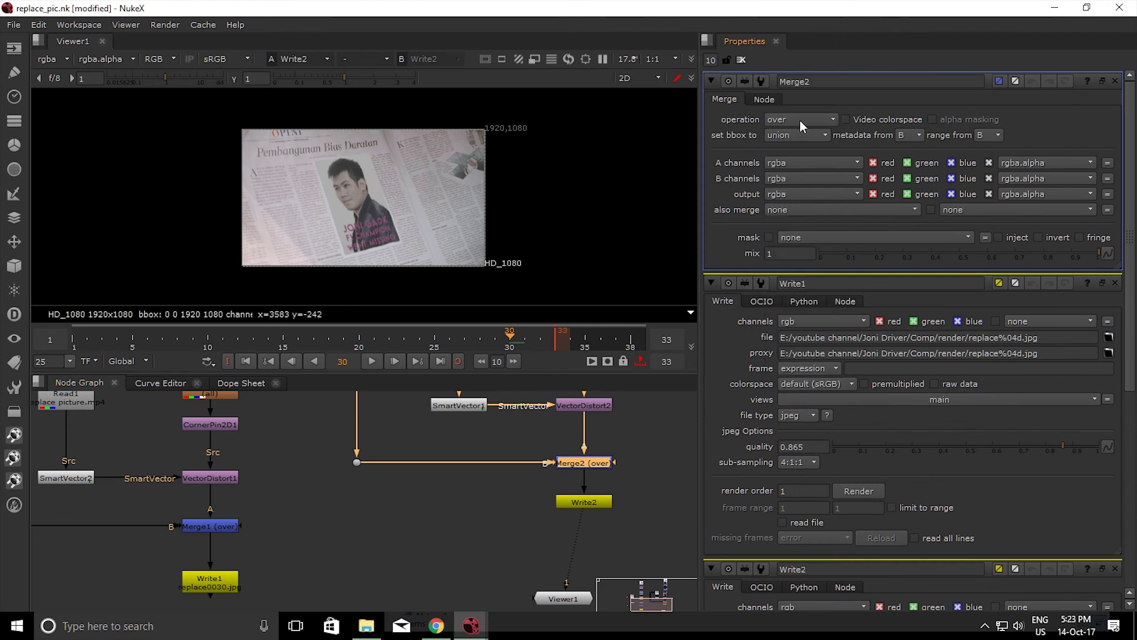
{"action": "left_click", "coordinate": [800, 120]}
{"action": "left_click", "coordinate": [542, 534]}
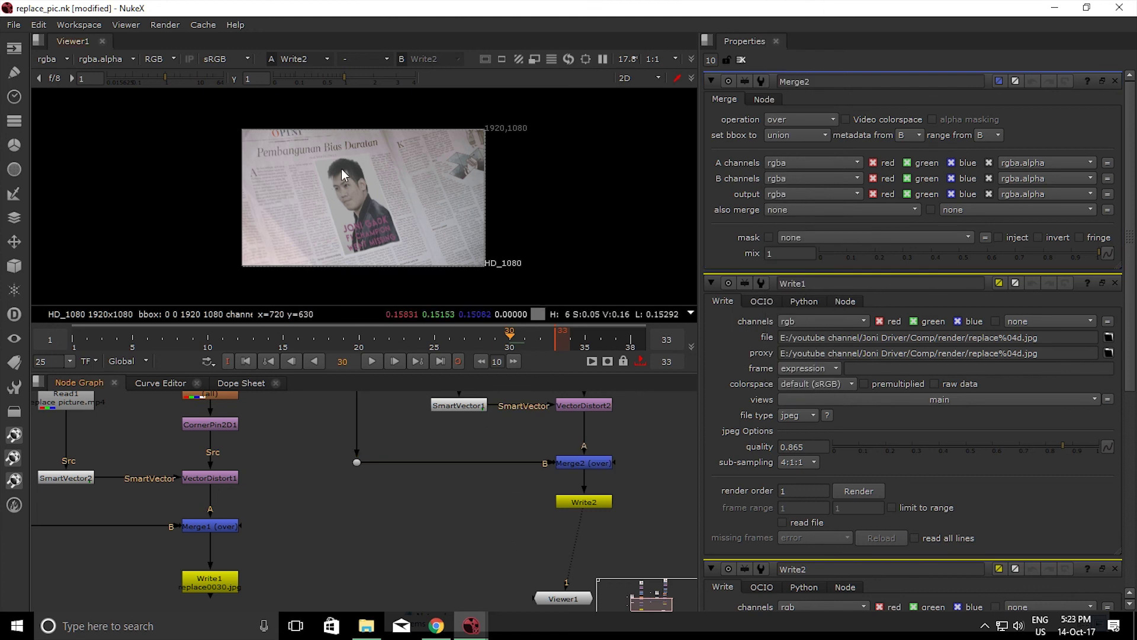